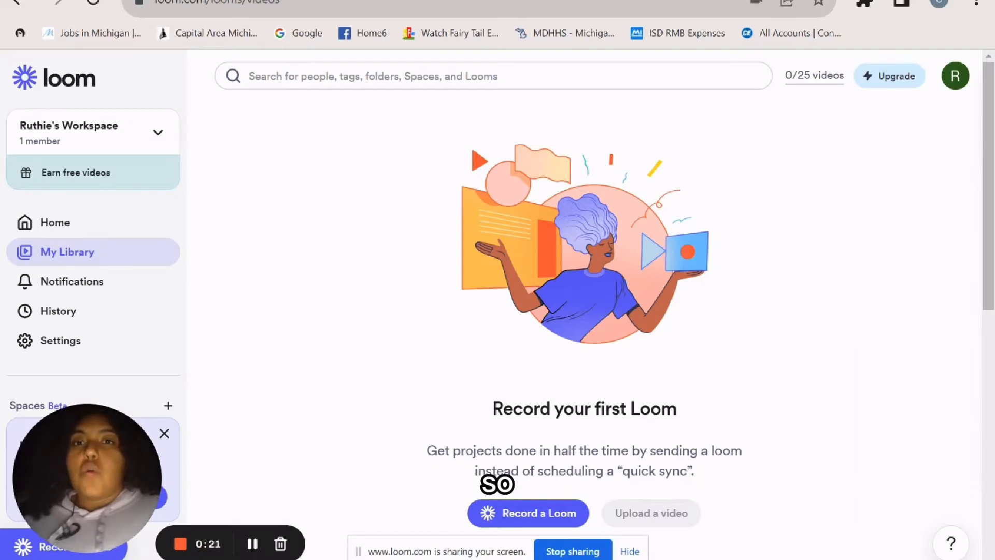
# - Switch to the tab with the Etsy Tax Website Thank You Template PDF
pyautogui.hotkey('ctrl', 'Tab')
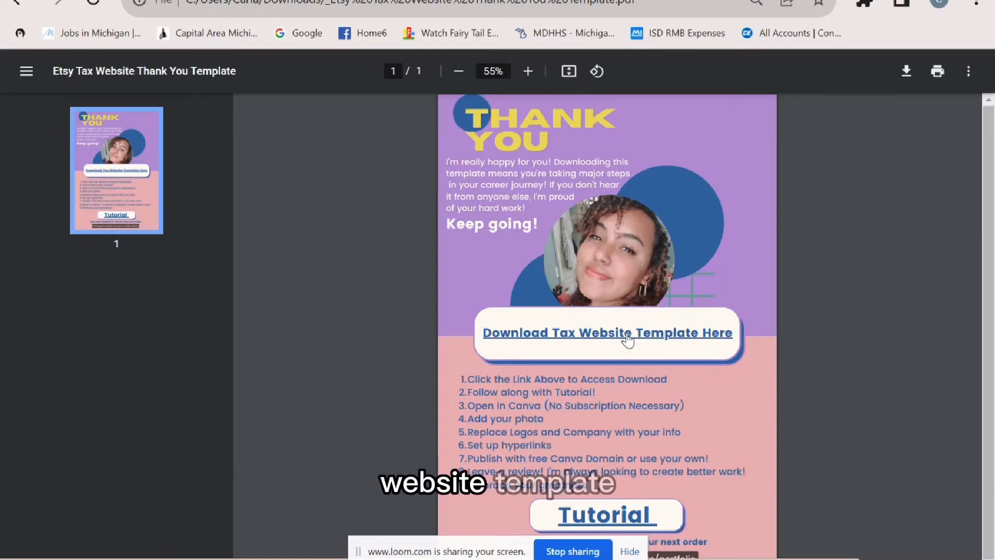
# - Follow the 'Download Tax Website Template Here' link to the Canva template share page
pyautogui.rightClick(628, 338)
pyautogui.click(673, 124)
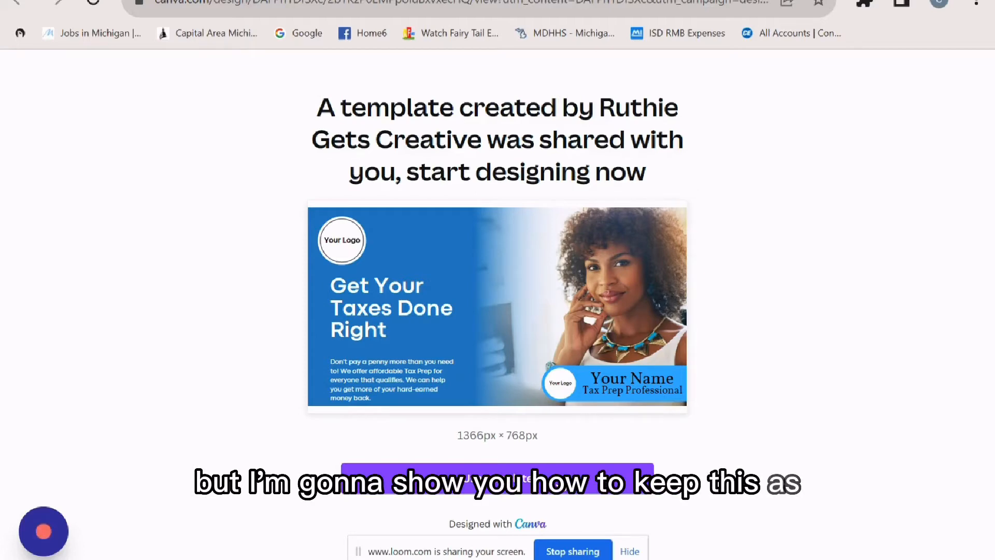
# - Use the shared tax-prep template, signing in with Google to open an editable copy
pyautogui.click(574, 494)
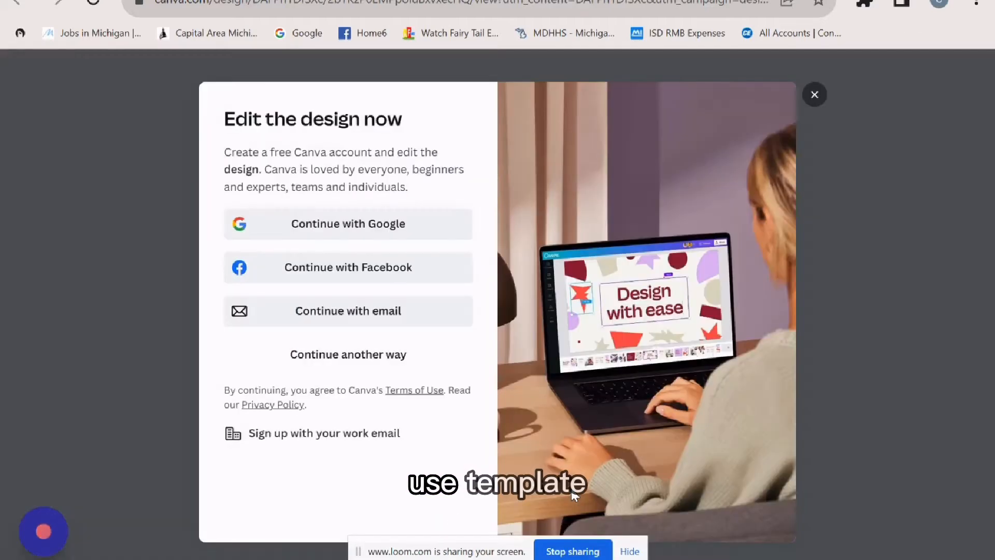
pyautogui.click(360, 233)
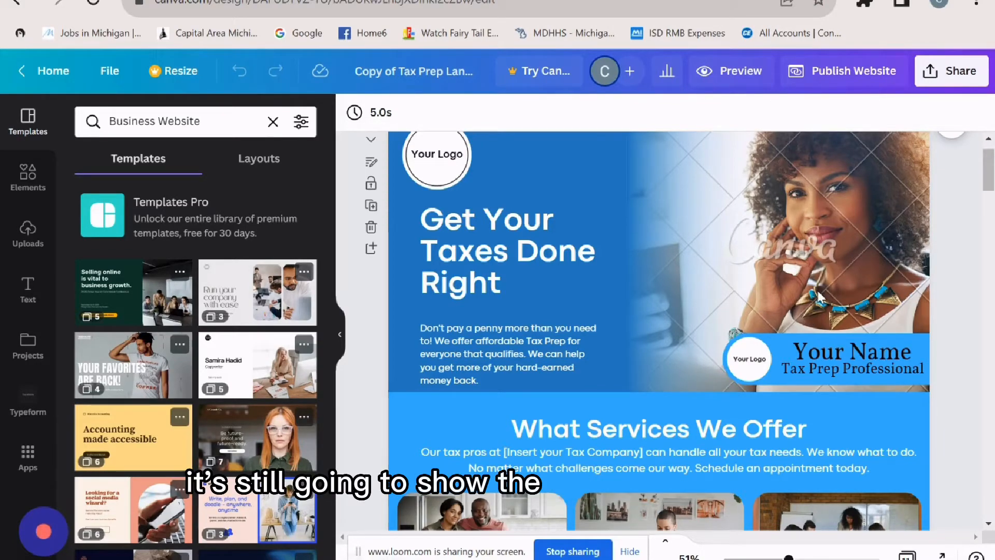
# - Scroll through the tax landing page design, then show the previously uploaded images in Uploads
pyautogui.scroll(-5, 818, 296)
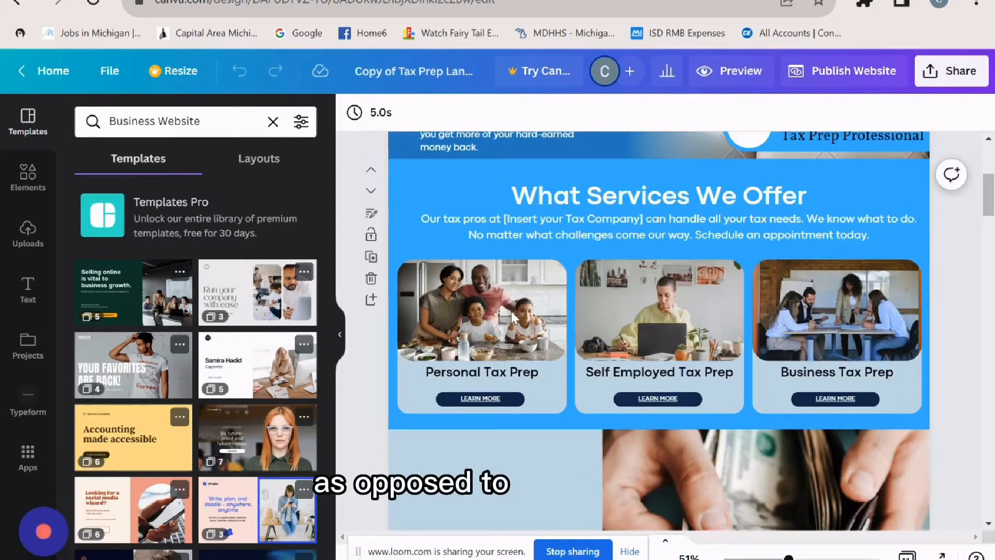
pyautogui.scroll(-5, 805, 317)
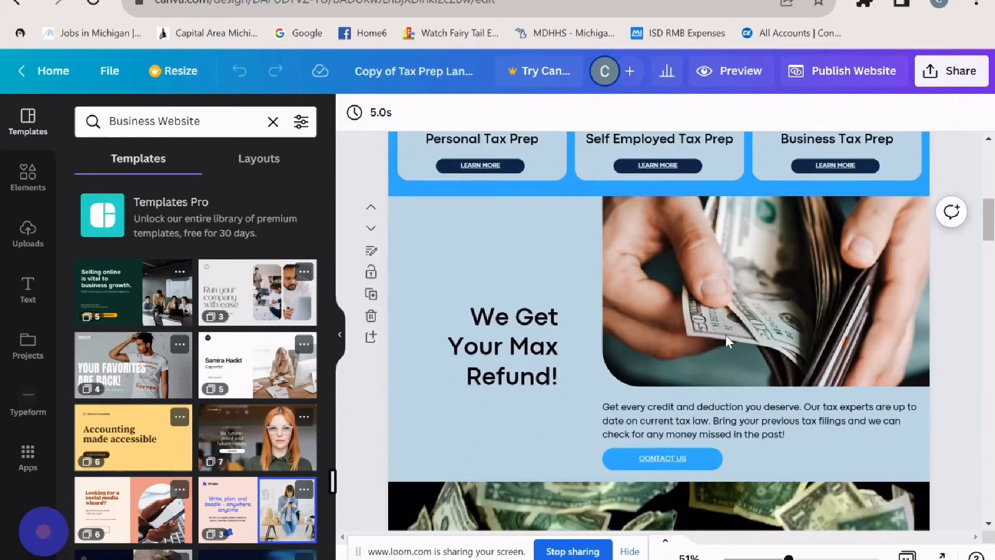
pyautogui.scroll(-6, 725, 335)
pyautogui.scroll(-4, 783, 279)
pyautogui.scroll(10, 610, 318)
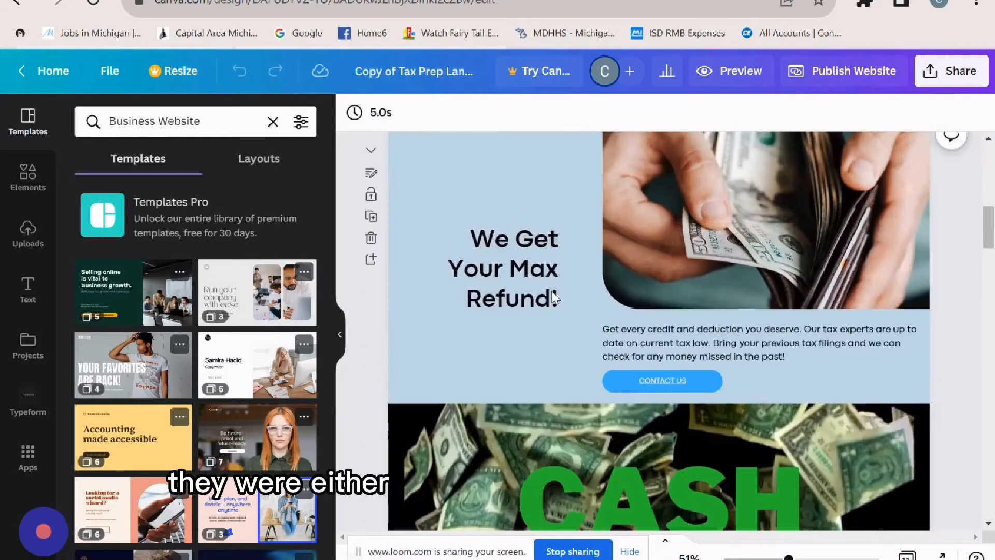
pyautogui.scroll(-6, 891, 322)
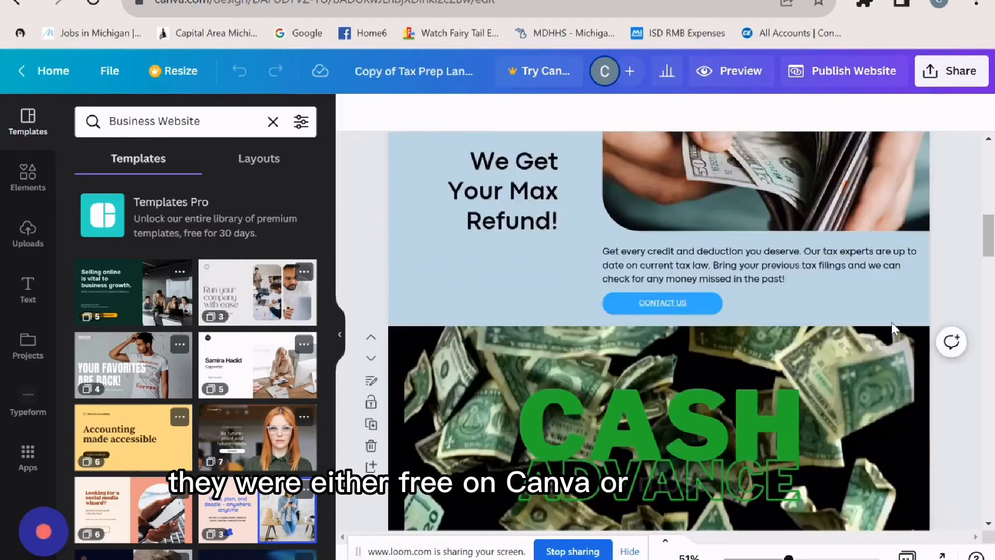
pyautogui.scroll(-5, 881, 325)
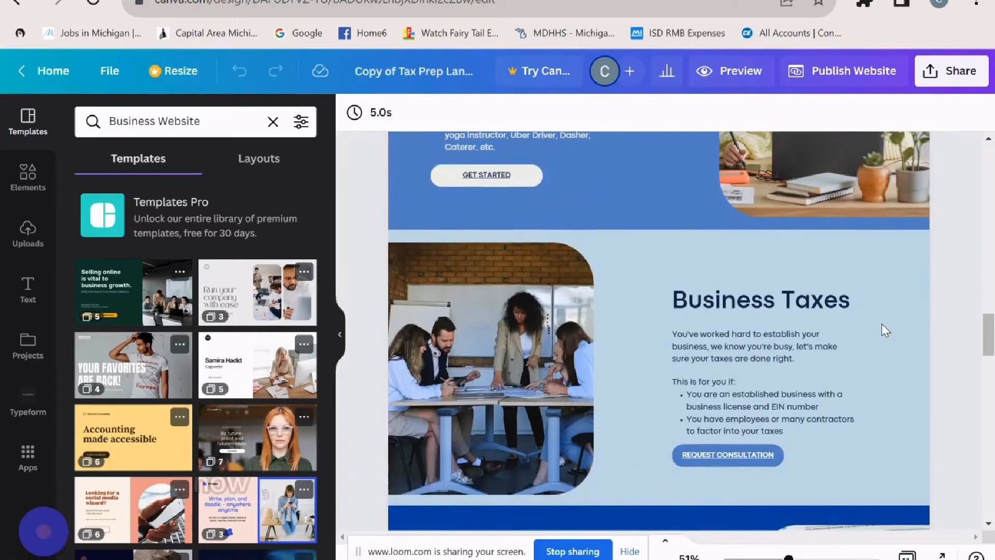
pyautogui.scroll(20, 892, 316)
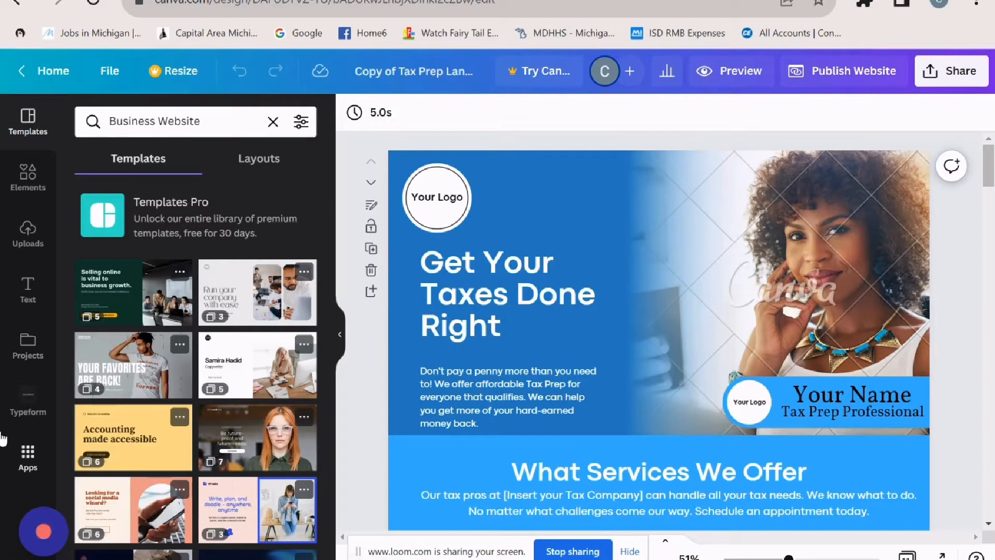
pyautogui.click(42, 249)
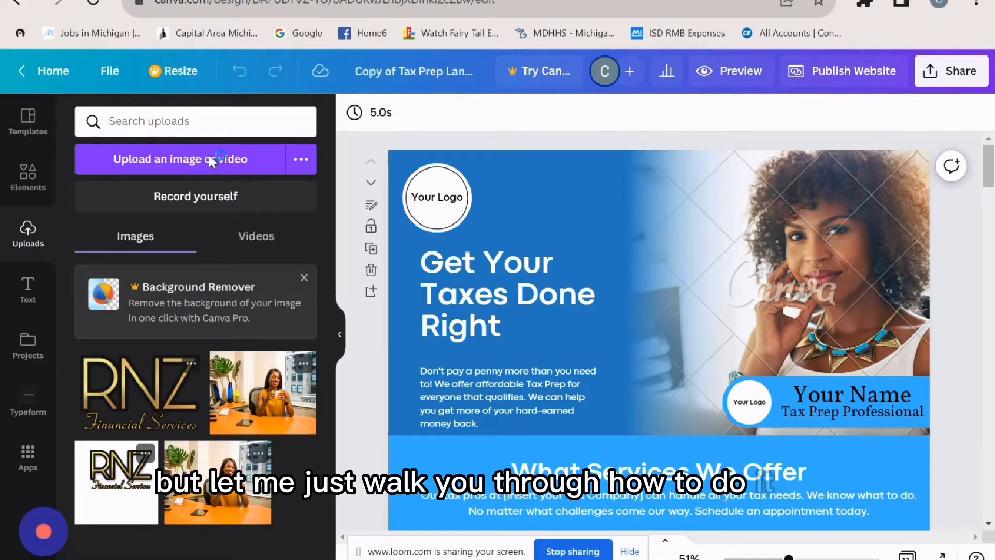
# - Upload pexels-rodnae-productions-10375978 from Downloads and add the woman-in-red photo to the page
pyautogui.click(210, 158)
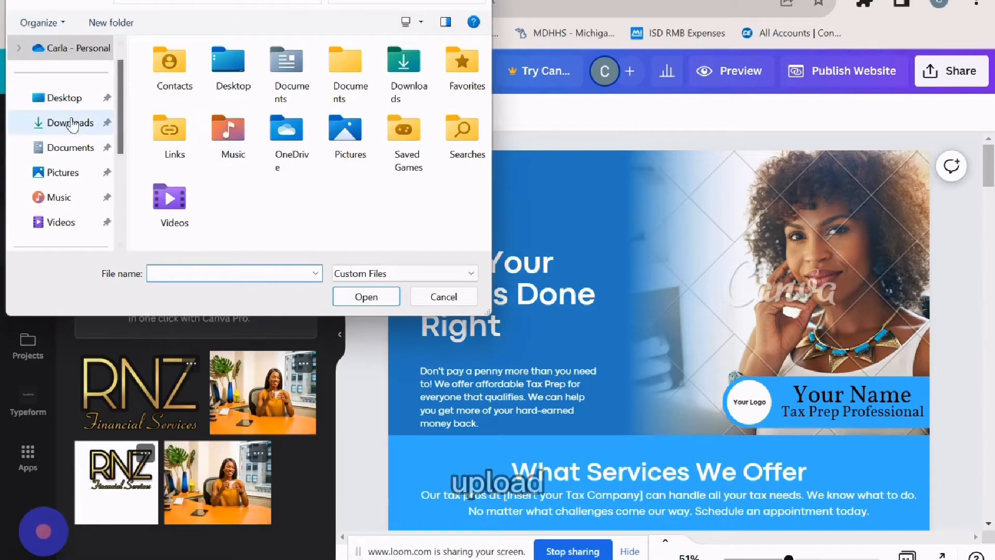
pyautogui.click(78, 130)
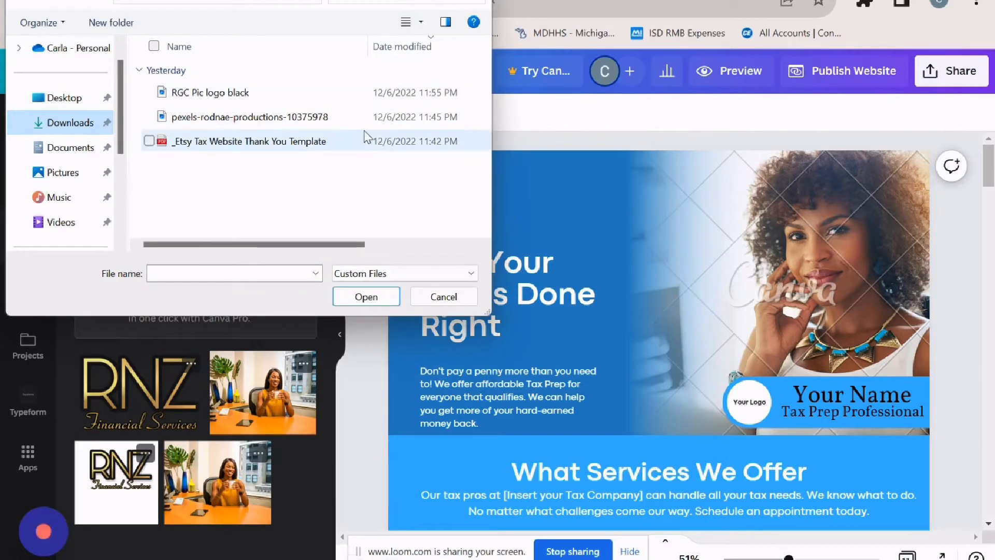
pyautogui.click(330, 117)
pyautogui.click(366, 297)
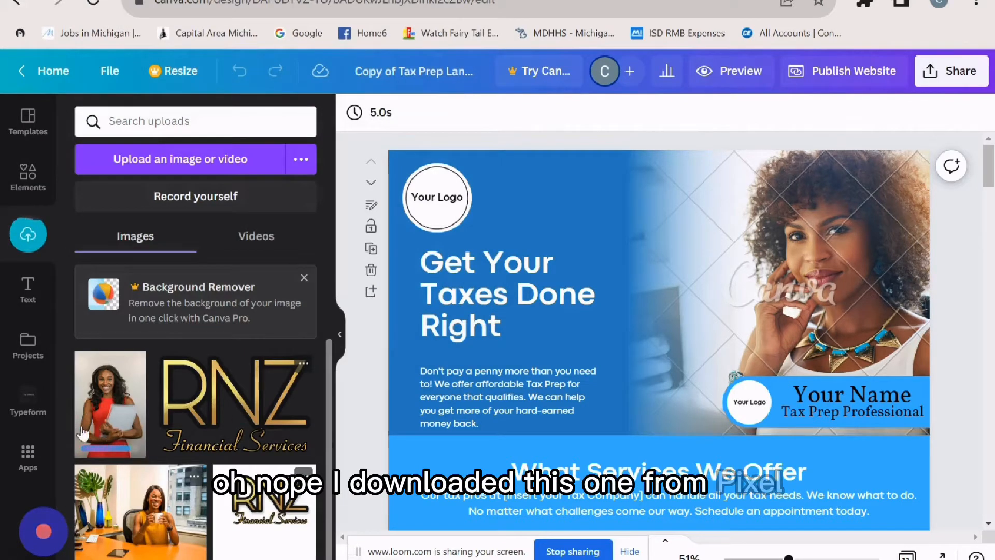
pyautogui.click(113, 416)
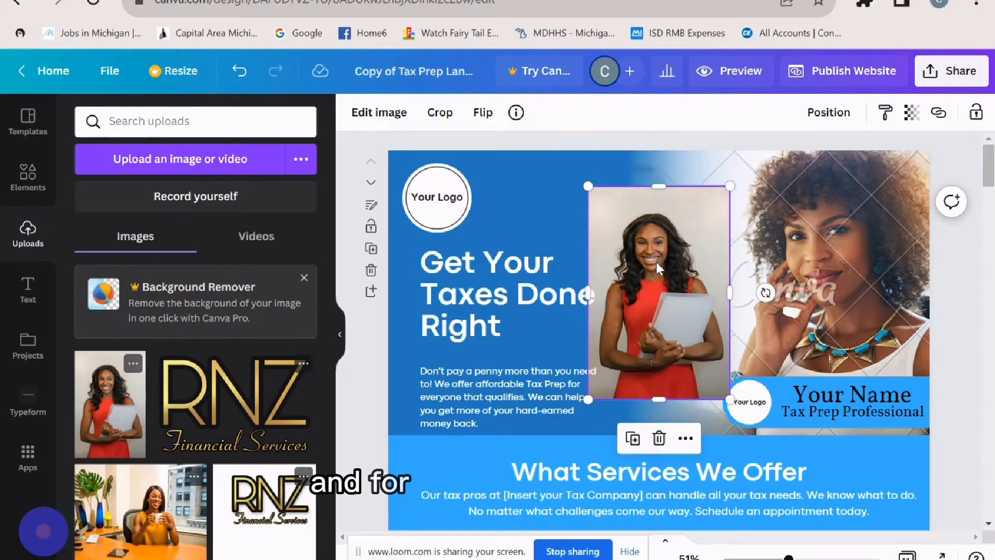
# - Drop the woman-in-red photo into the hero frame and reposition her within the frame
pyautogui.moveTo(657, 262); pyautogui.dragTo(869, 250)
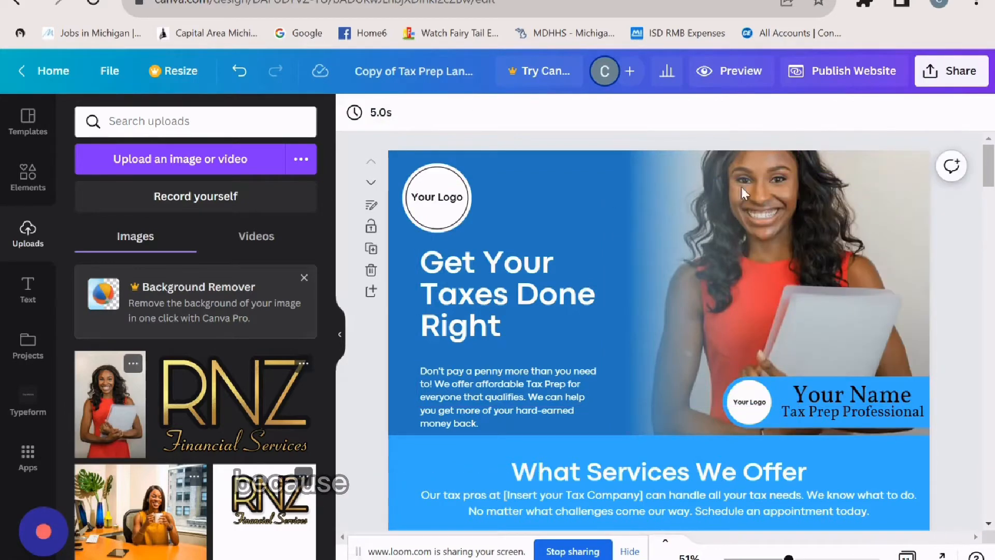
pyautogui.click(667, 312)
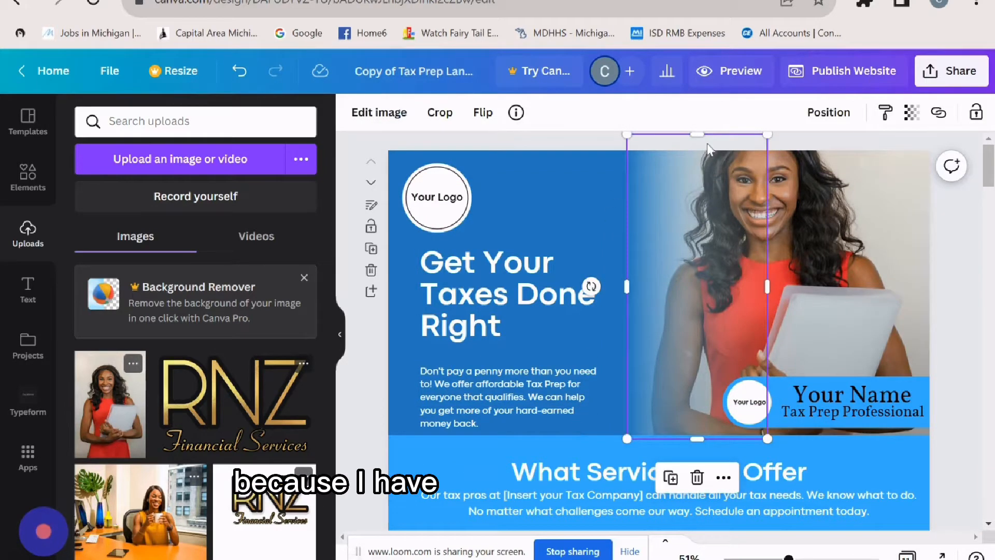
pyautogui.click(912, 235)
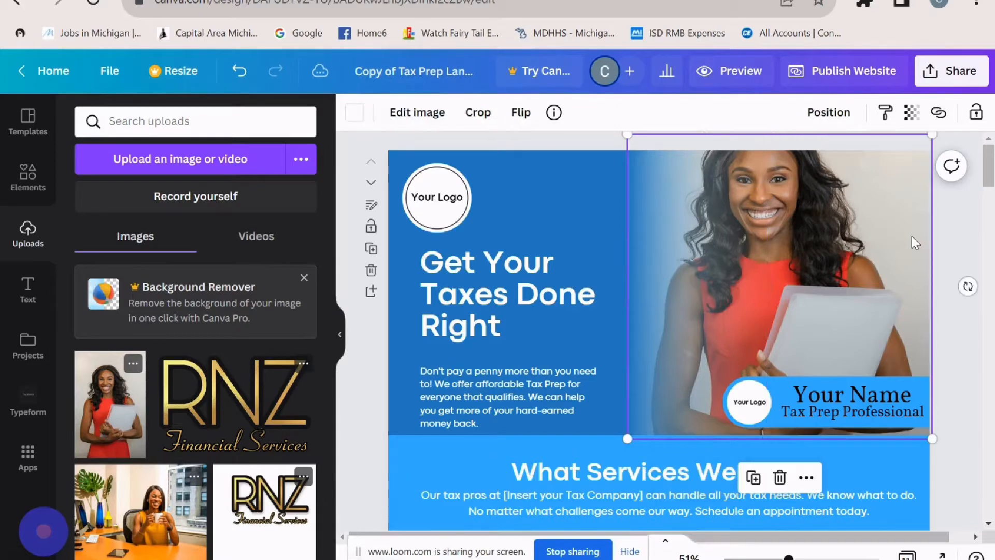
pyautogui.doubleClick(912, 235)
pyautogui.moveTo(891, 275); pyautogui.dragTo(885, 317)
pyautogui.scroll(-3, 980, 324)
pyautogui.scroll(-3, 980, 327)
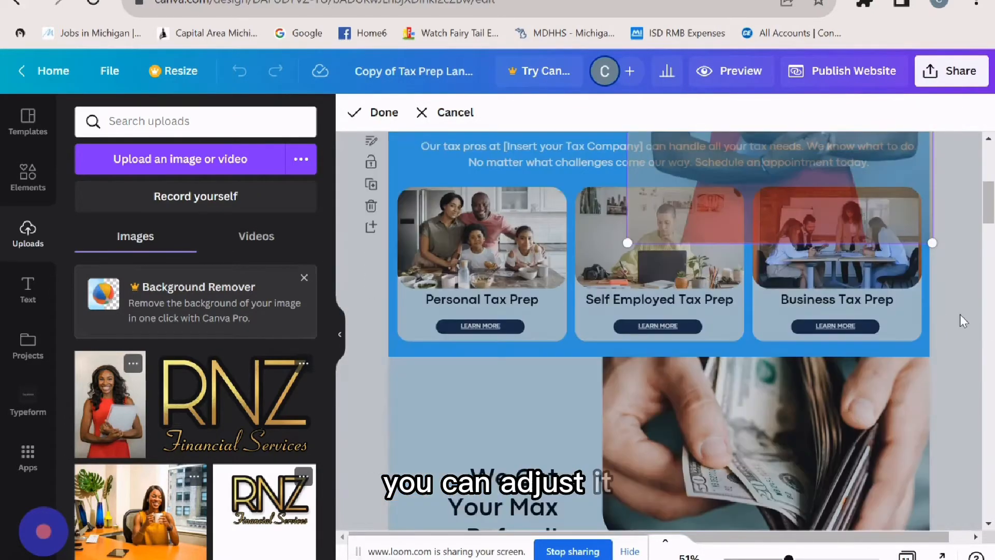
pyautogui.scroll(6, 959, 316)
pyautogui.click(956, 315)
pyautogui.scroll(1, 955, 311)
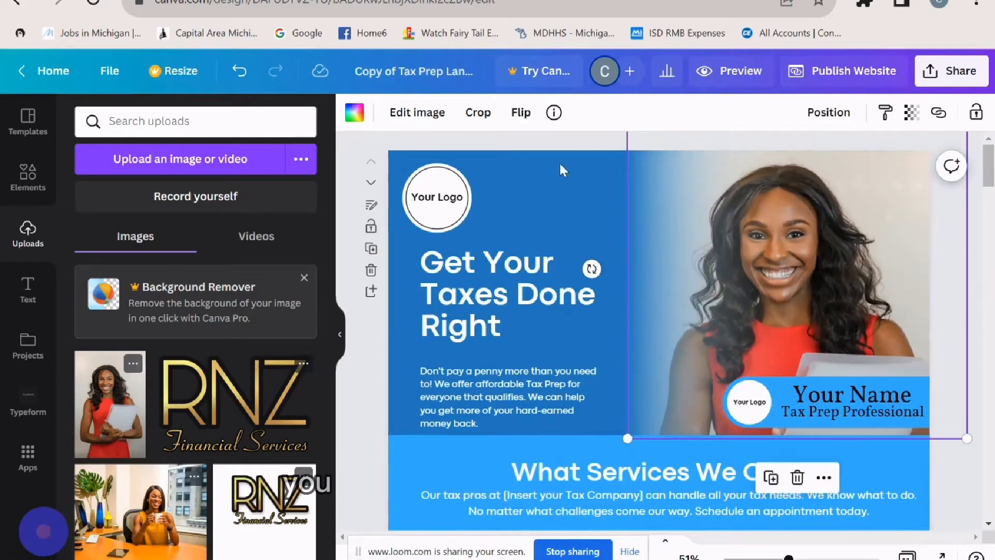
# - Set the hero photo's contrast to 34, trying a horizontal flip and undoing it
pyautogui.click(418, 114)
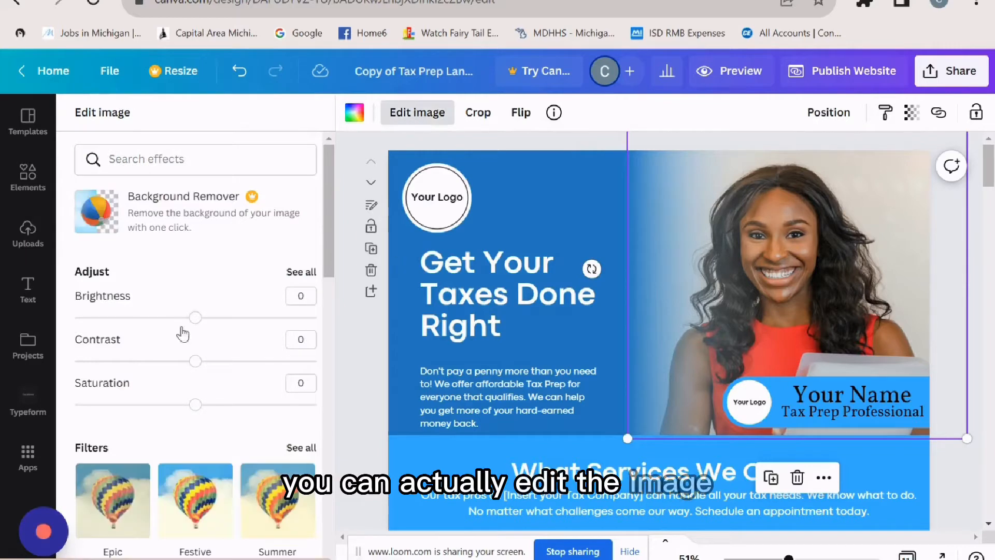
pyautogui.moveTo(199, 363); pyautogui.dragTo(227, 364)
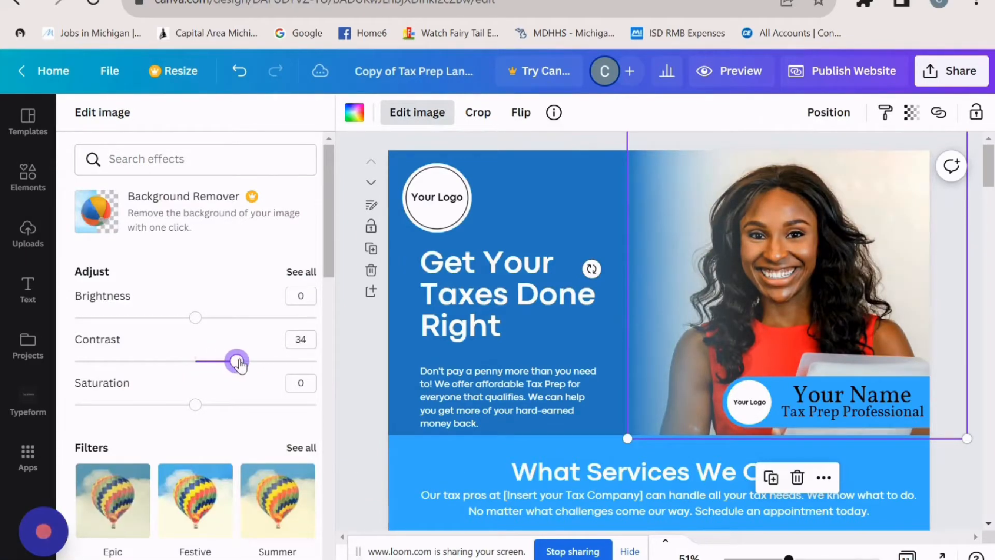
pyautogui.click(521, 116)
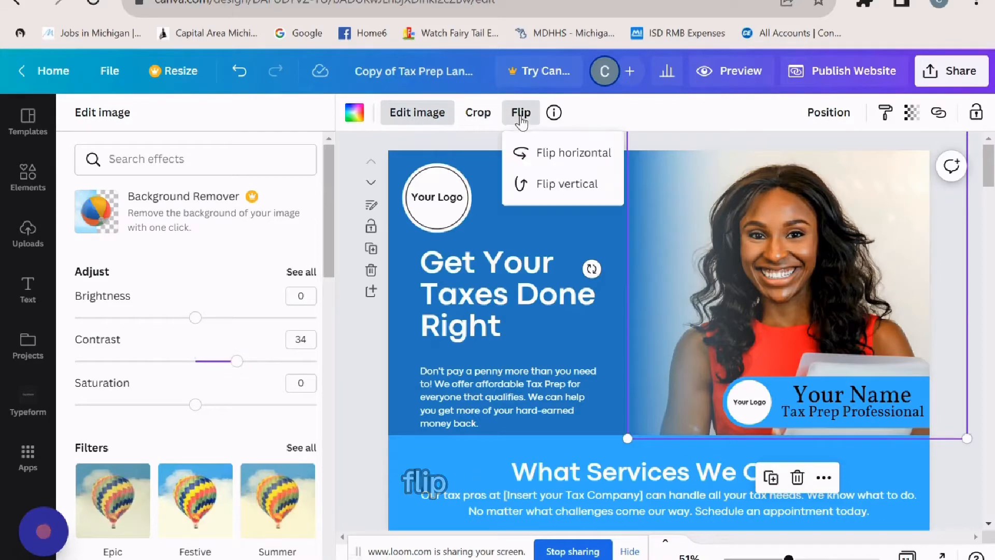
pyautogui.click(548, 159)
pyautogui.click(550, 161)
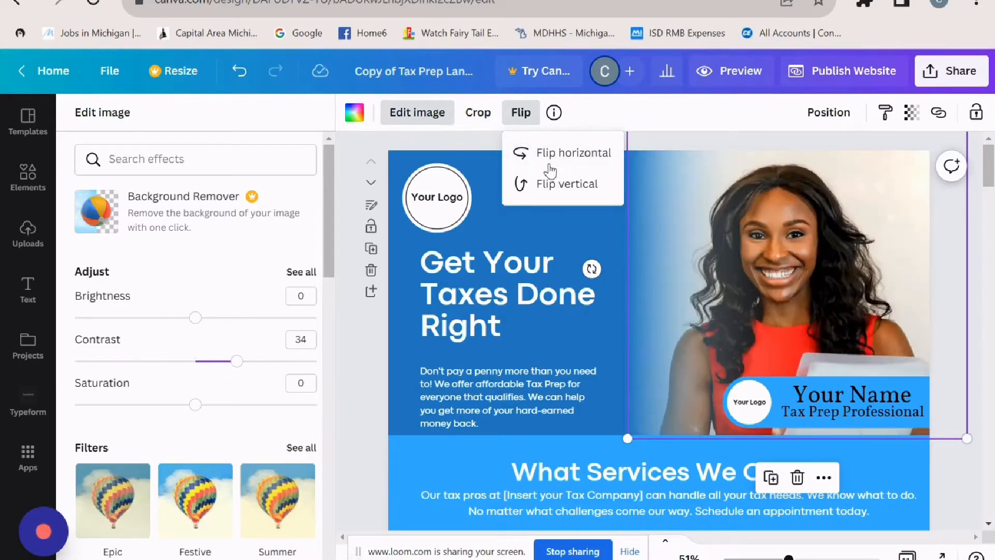
pyautogui.hotkey('ctrl', 'z')
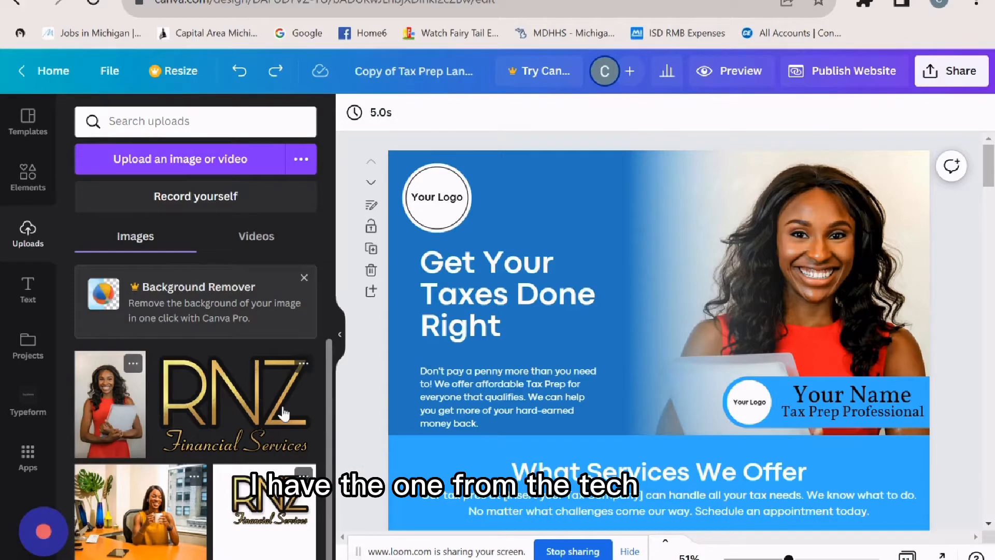
# - Upload 'RGC Pic logo black' and add the diamond logo to the page
pyautogui.click(243, 157)
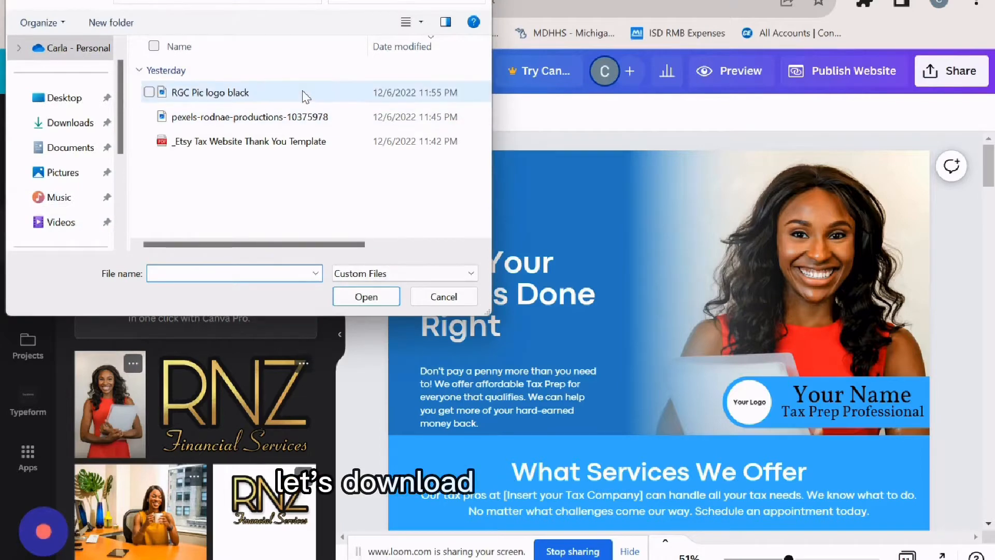
pyautogui.click(302, 94)
pyautogui.click(367, 297)
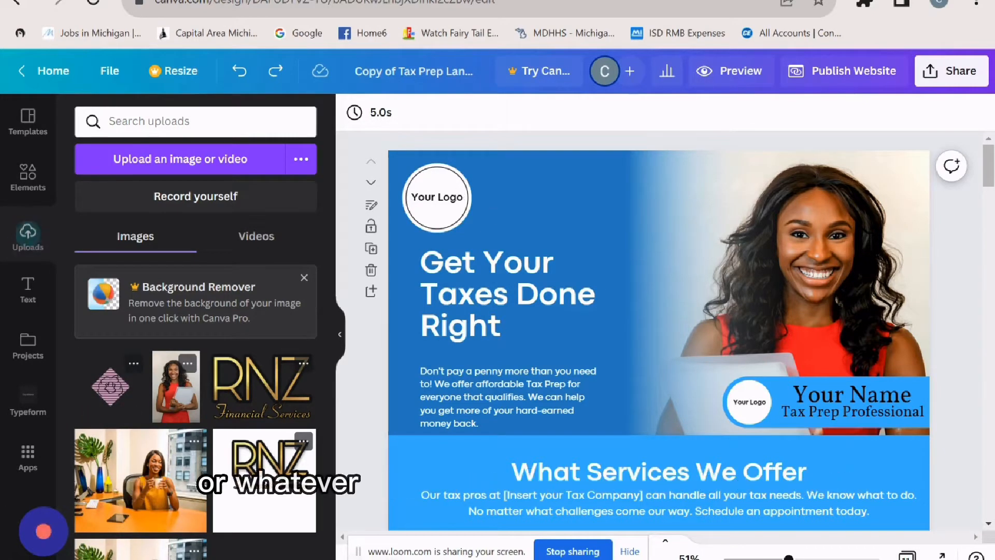
pyautogui.click(102, 399)
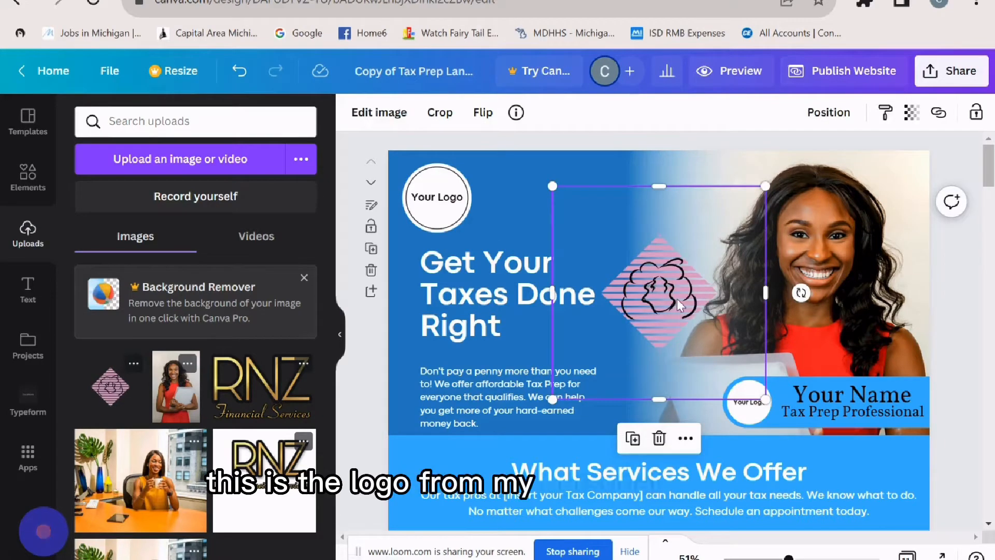
# - Delete the Your Logo text and white circle, and move the pink diamond to the top-left
pyautogui.click(443, 206)
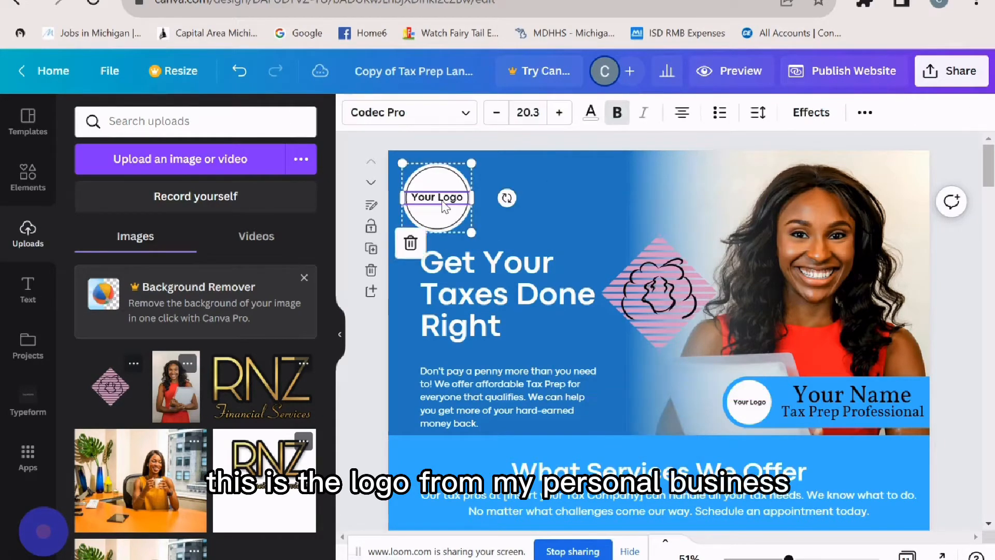
pyautogui.press('BackSpace')
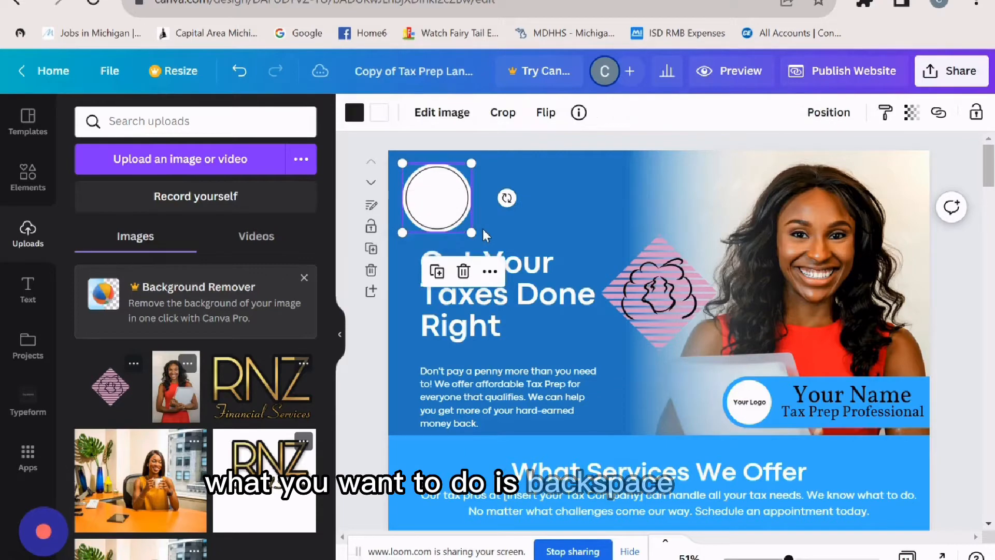
pyautogui.click(437, 272)
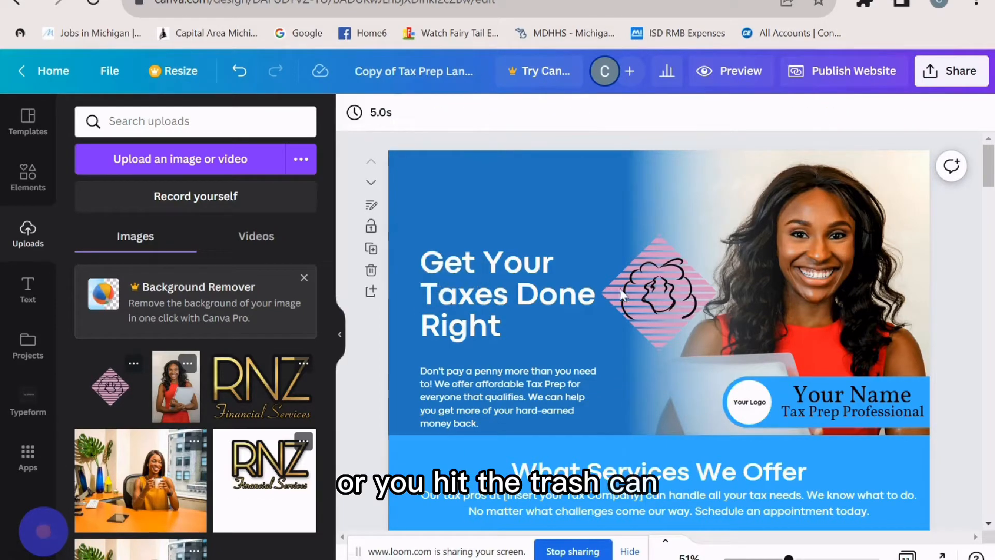
pyautogui.click(661, 297)
pyautogui.moveTo(661, 297); pyautogui.dragTo(459, 204)
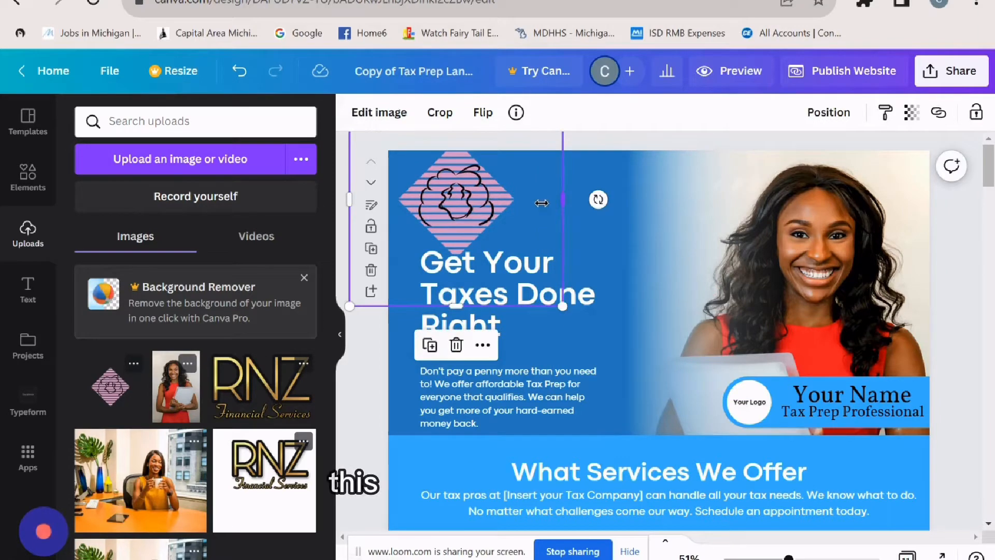
# - Shrink the pink diamond and settle it above the Get Your Taxes Done Right heading
pyautogui.moveTo(542, 203); pyautogui.dragTo(503, 203)
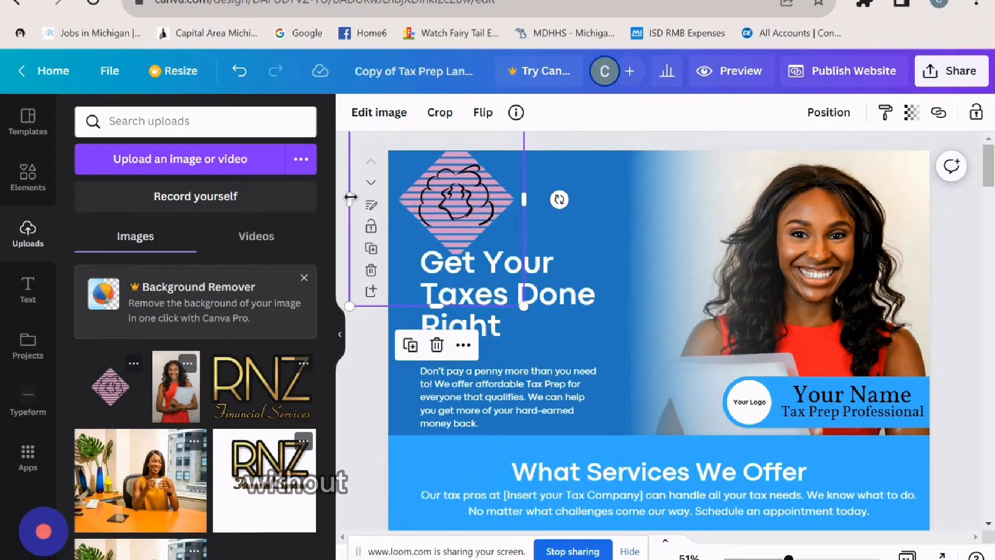
pyautogui.moveTo(349, 200); pyautogui.dragTo(390, 199)
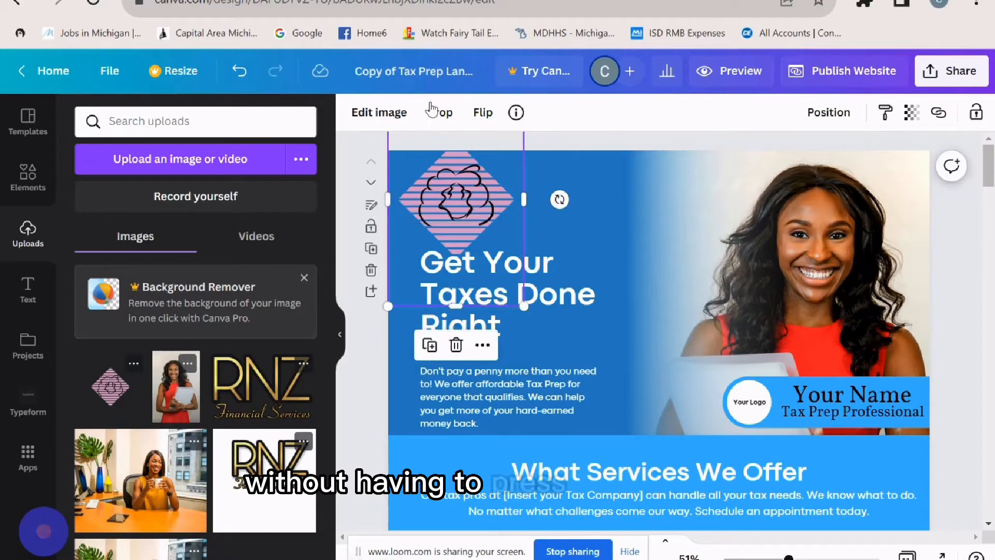
pyautogui.moveTo(461, 296); pyautogui.dragTo(466, 261)
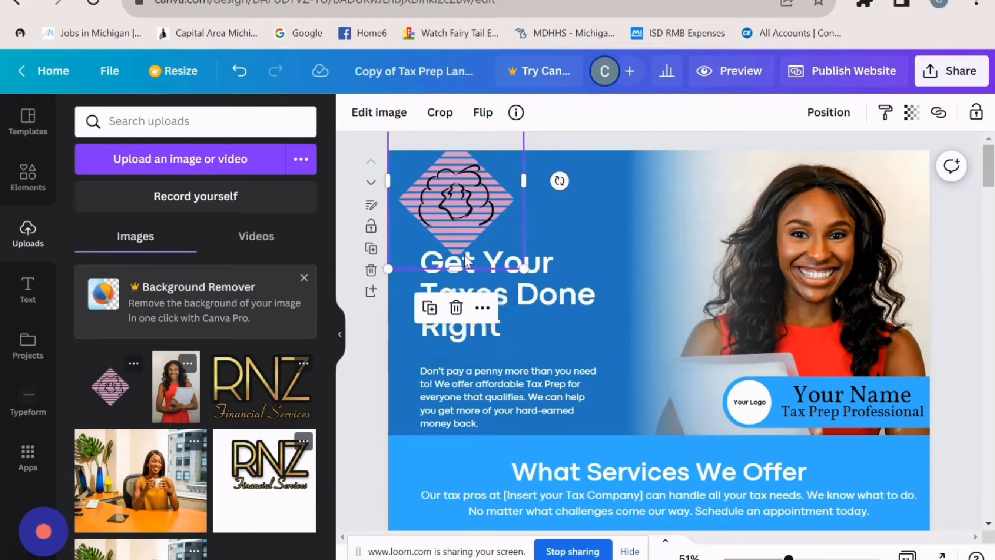
pyautogui.scroll(-3, 659, 332)
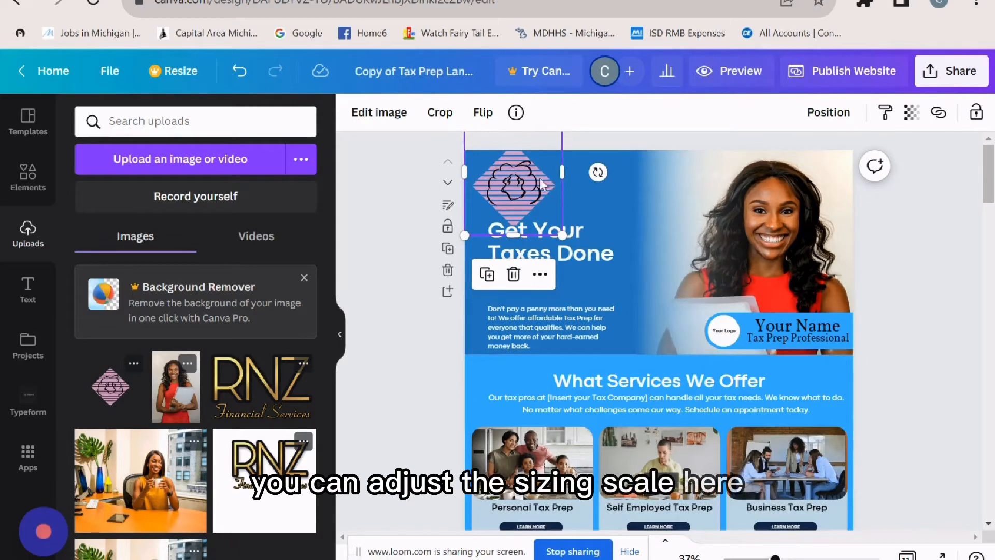
pyautogui.moveTo(541, 185); pyautogui.dragTo(540, 231)
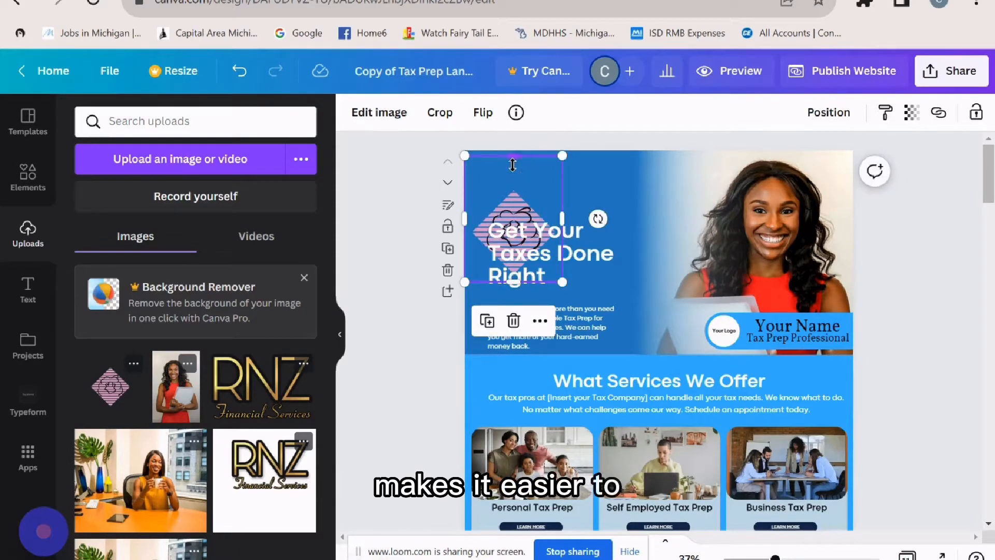
pyautogui.moveTo(512, 165); pyautogui.dragTo(519, 173)
pyautogui.moveTo(566, 250); pyautogui.dragTo(542, 218)
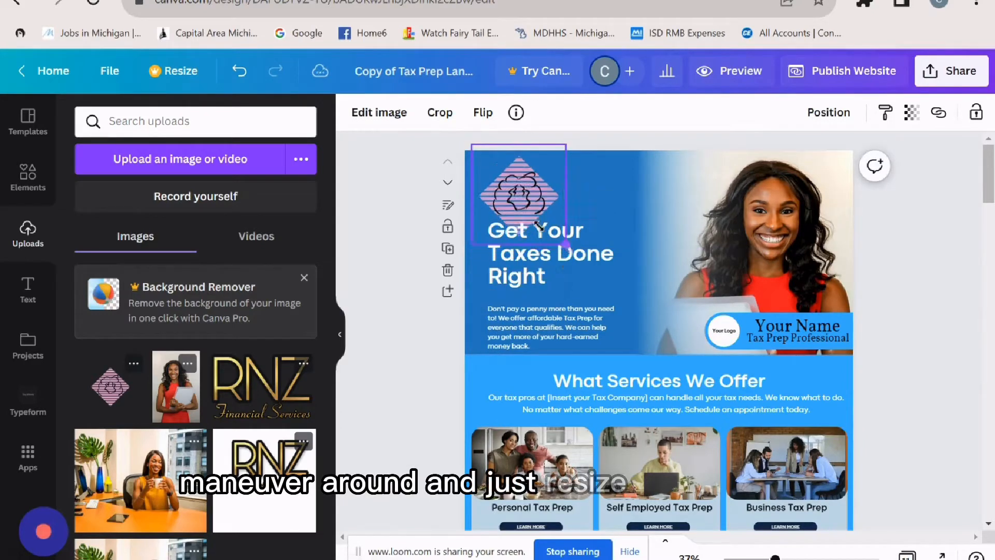
pyautogui.moveTo(501, 180); pyautogui.dragTo(511, 187)
pyautogui.moveTo(548, 214); pyautogui.dragTo(537, 204)
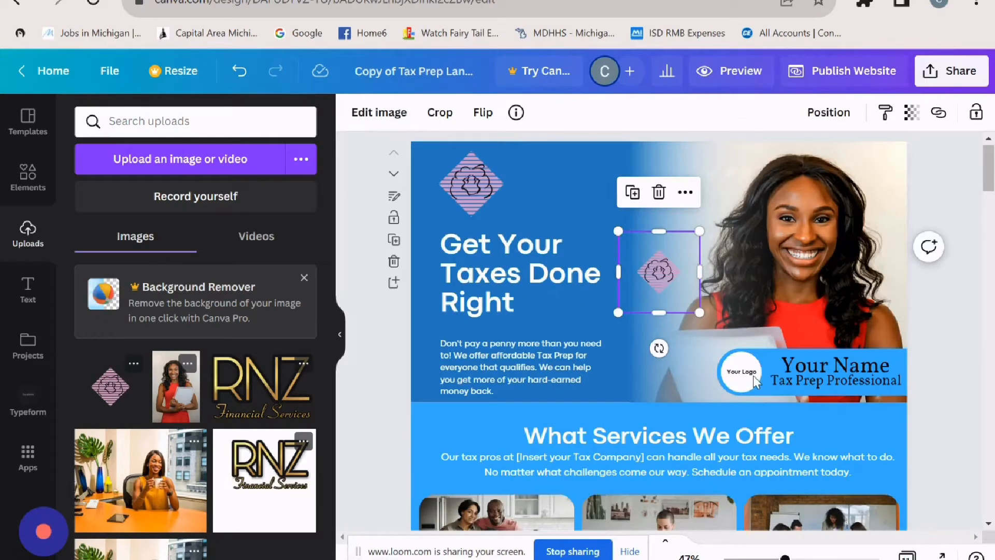
# - Delete the badge's Your Logo text and place the small diamond in its circle frame
pyautogui.click(752, 376)
pyautogui.press('Delete')
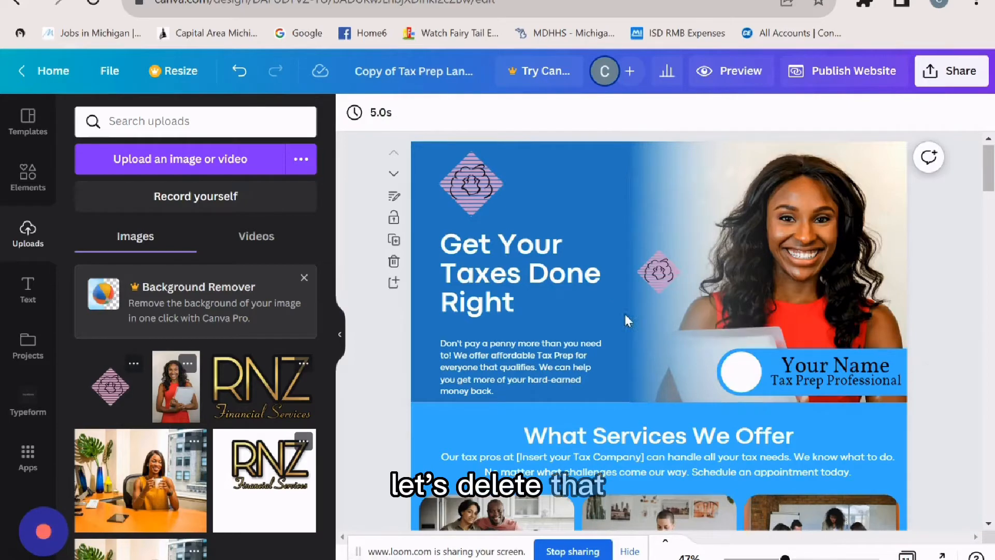
pyautogui.click(659, 277)
pyautogui.moveTo(727, 370); pyautogui.dragTo(741, 372)
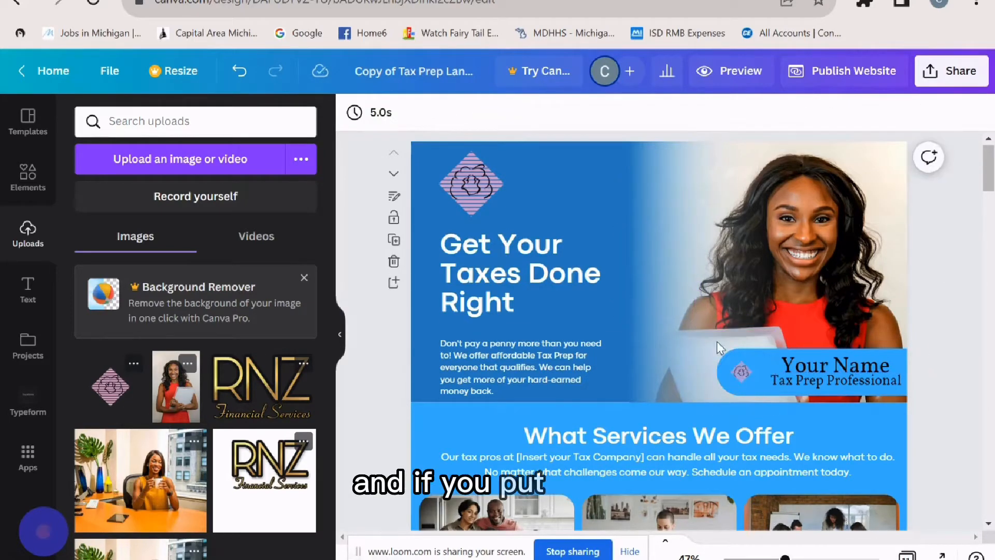
pyautogui.click(736, 368)
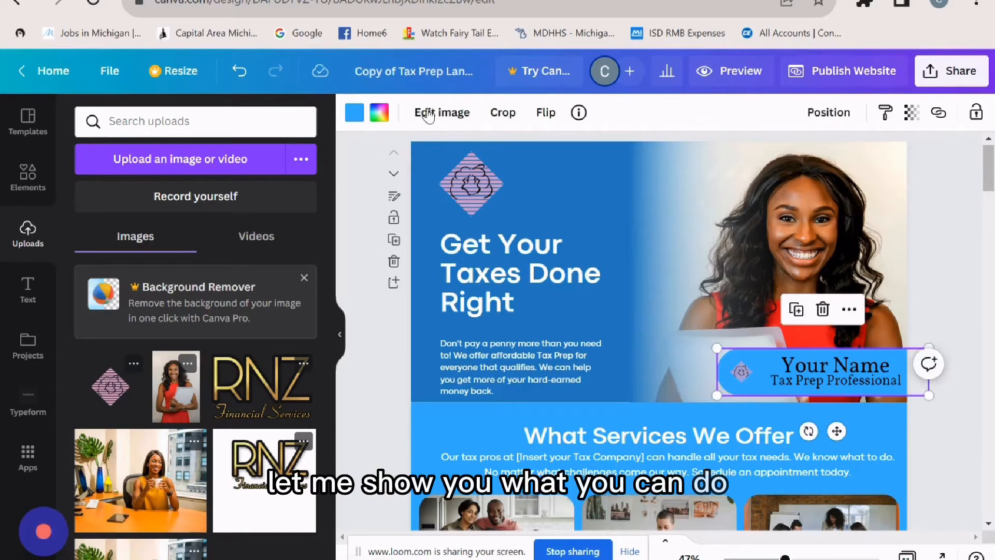
# - Recolour the badge's logo circle to the light pink Photo Colors swatch after trying white and red
pyautogui.click(379, 112)
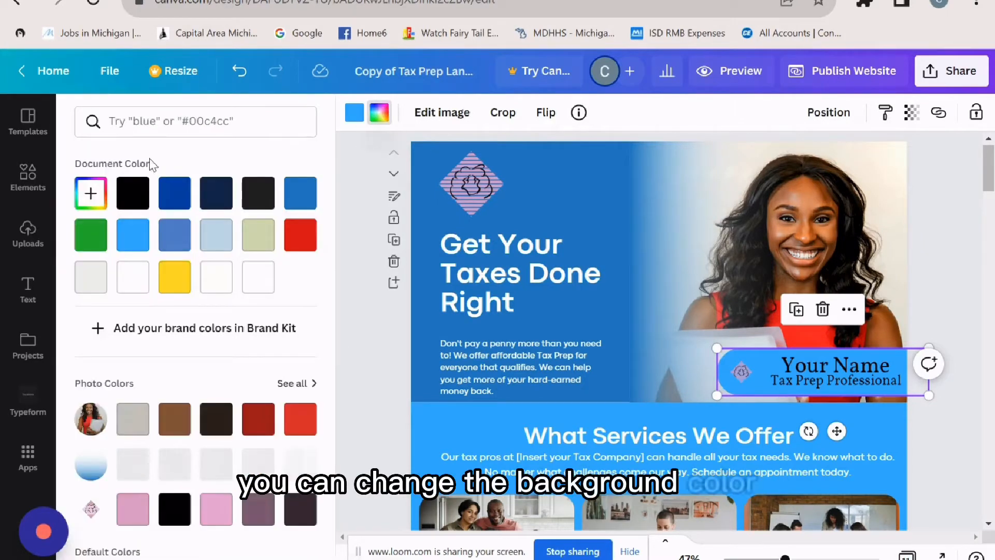
pyautogui.click(262, 278)
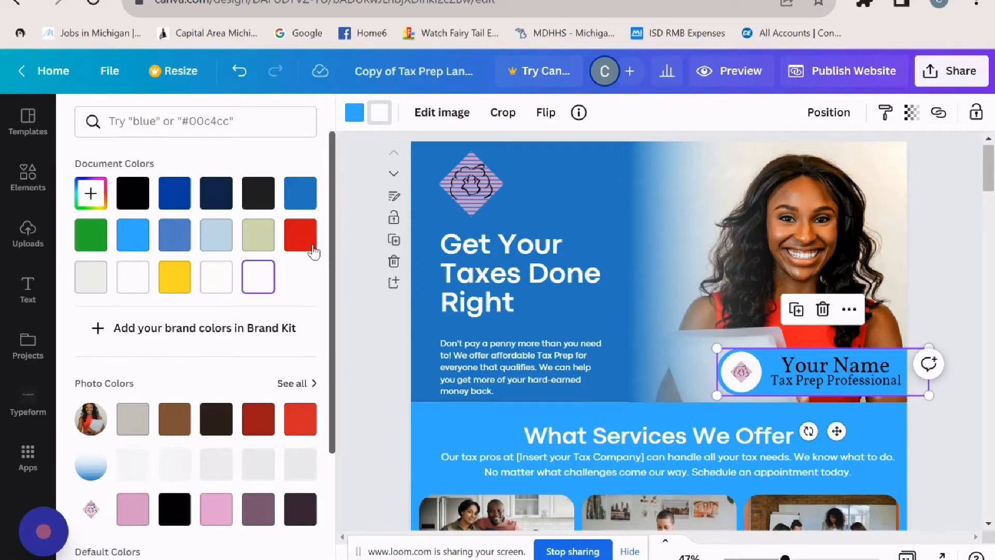
pyautogui.click(299, 235)
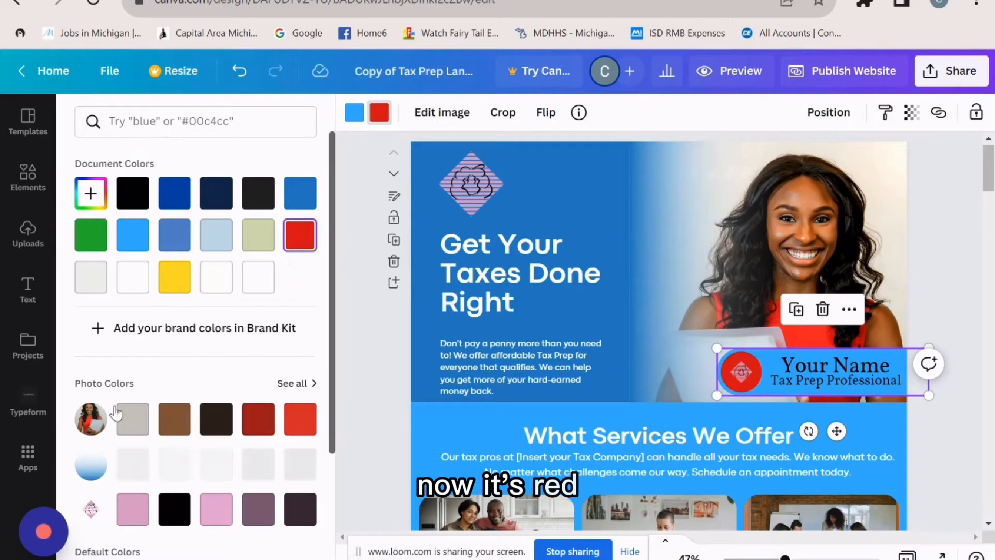
pyautogui.scroll(-3, 207, 290)
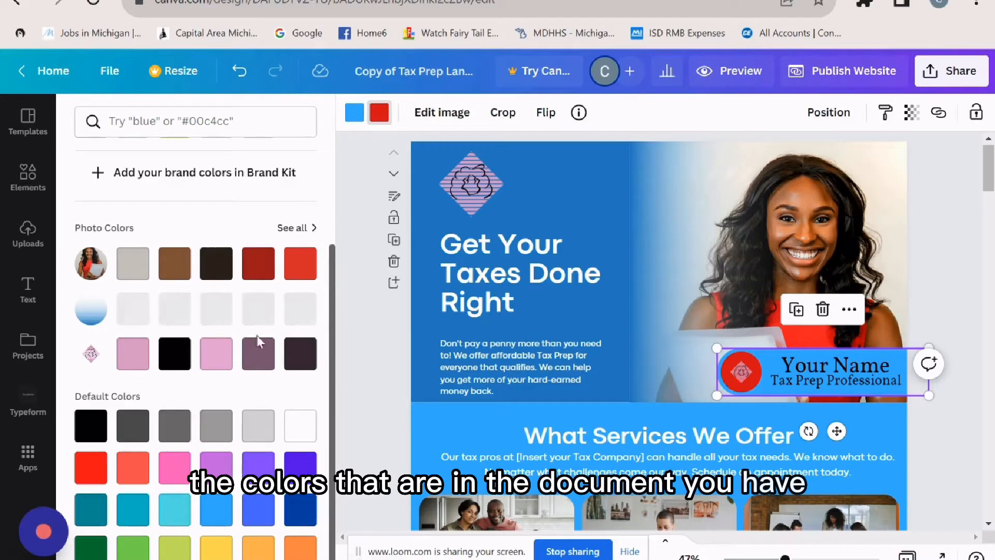
pyautogui.click(224, 363)
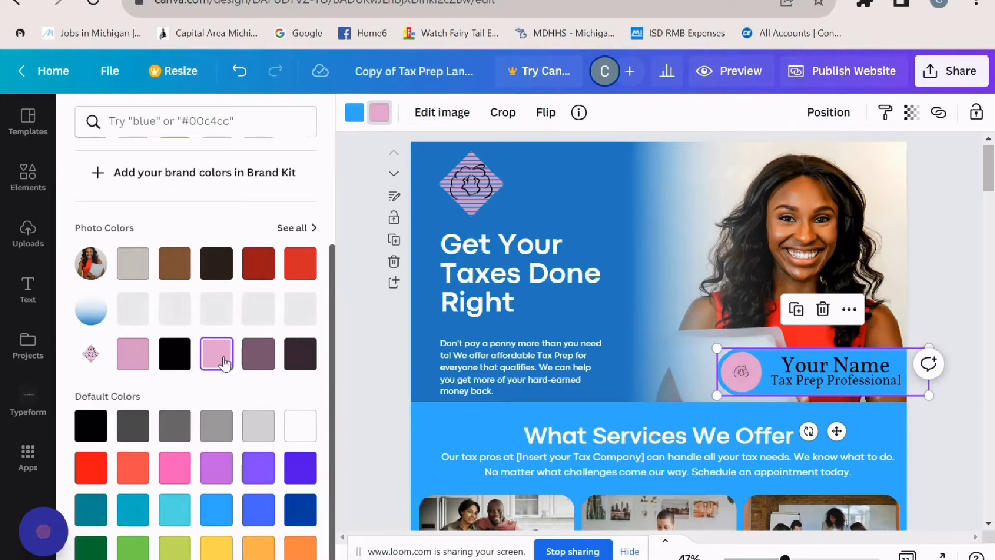
pyautogui.click(132, 353)
pyautogui.scroll(3, 259, 222)
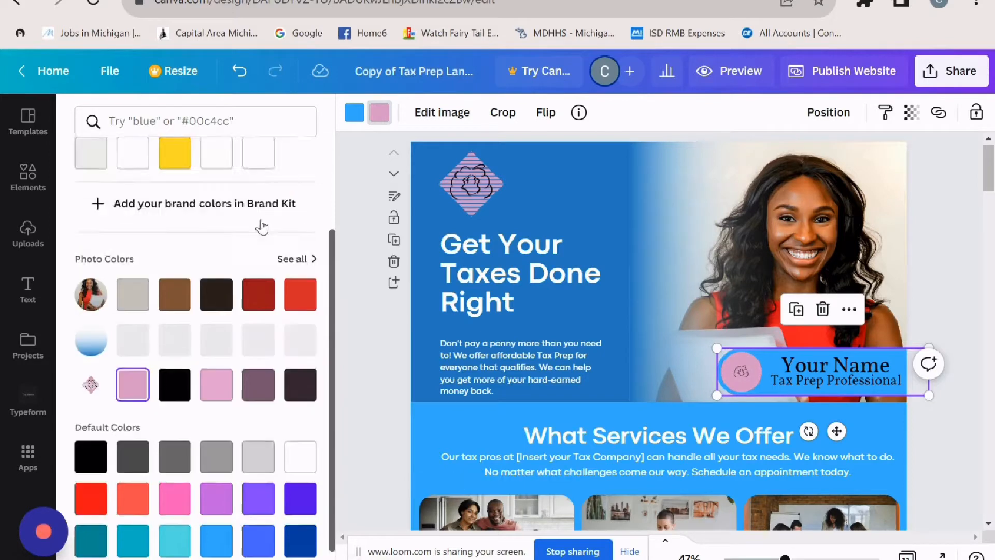
pyautogui.click(28, 176)
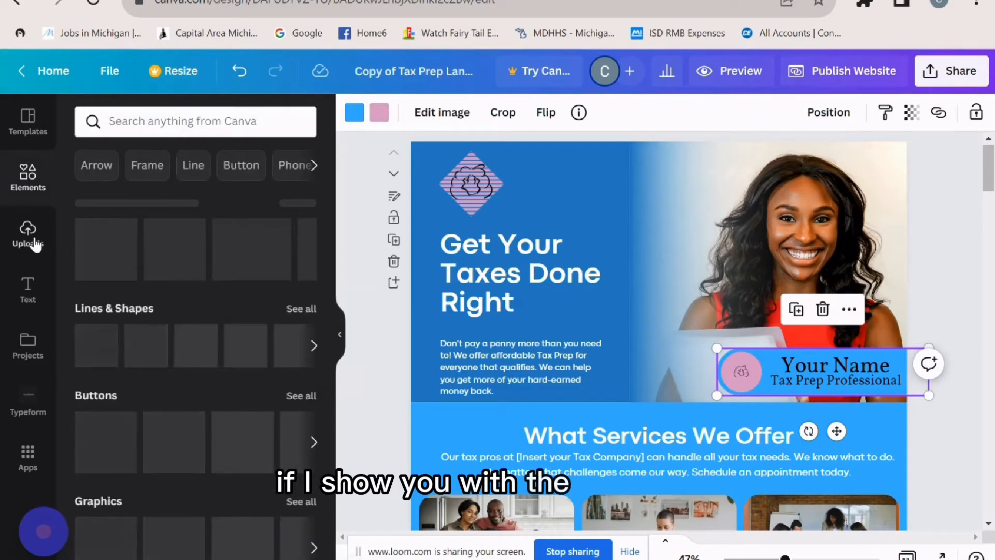
# - Drag the gold RNZ logo from Uploads onto the Your Name badge circle
pyautogui.click(28, 231)
pyautogui.press('Tab')
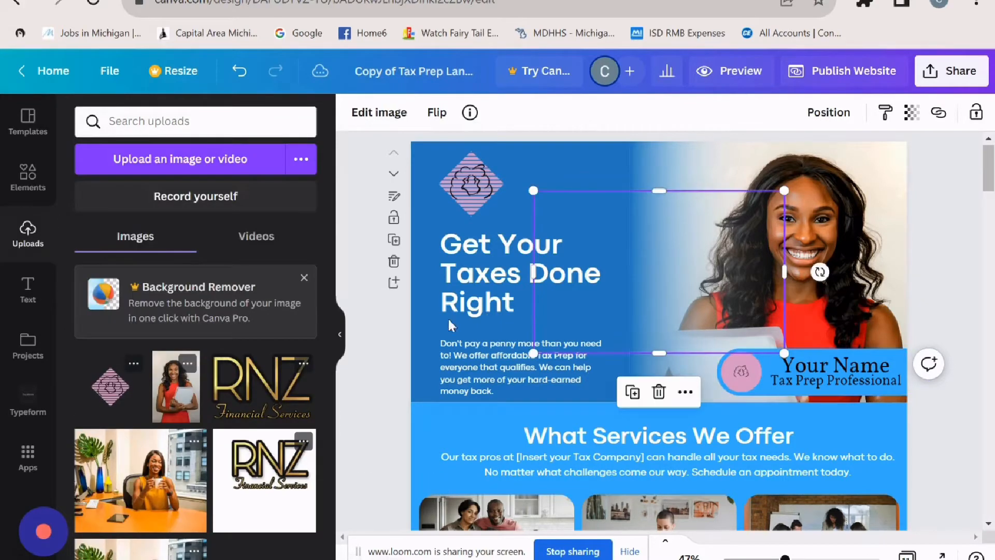
pyautogui.moveTo(262, 386); pyautogui.dragTo(758, 384)
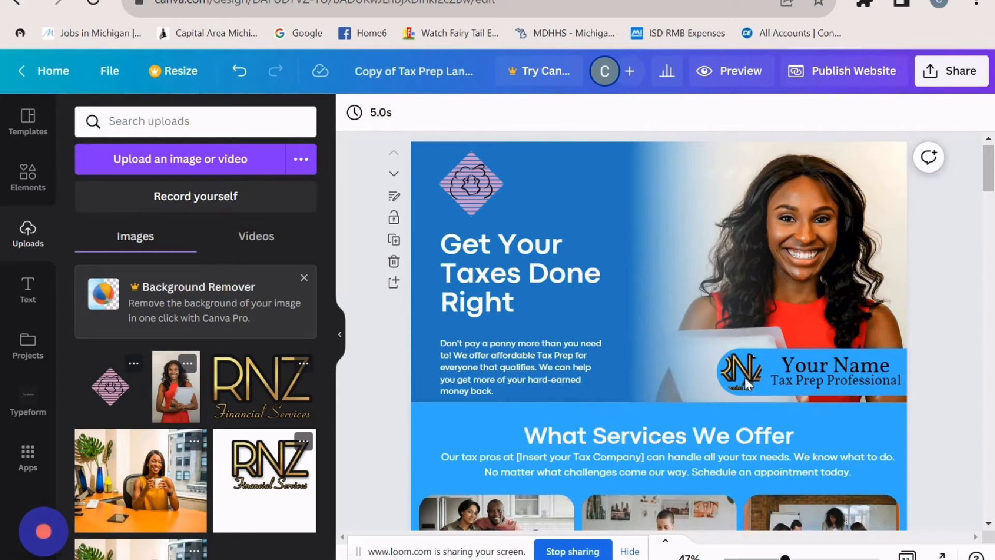
pyautogui.click(745, 377)
pyautogui.click(730, 369)
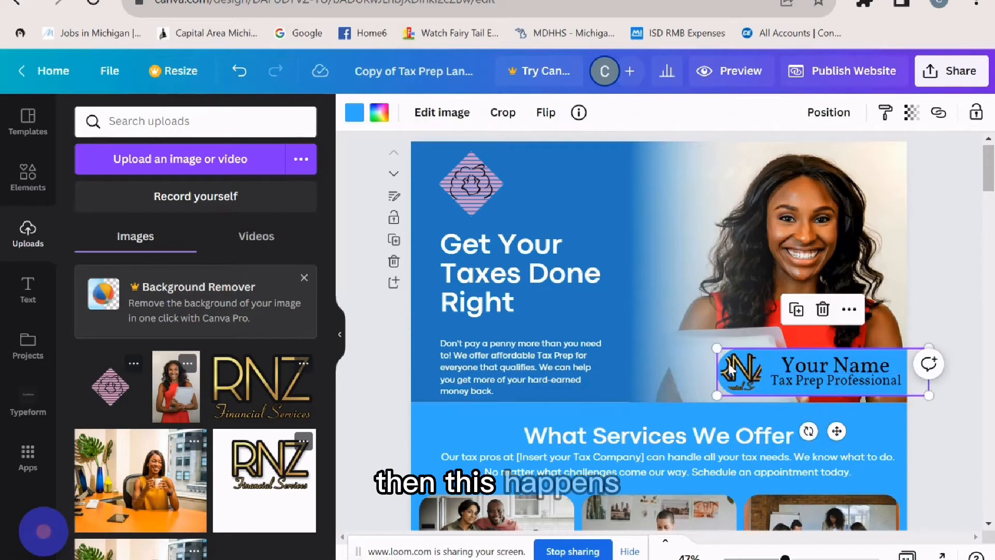
pyautogui.doubleClick(731, 369)
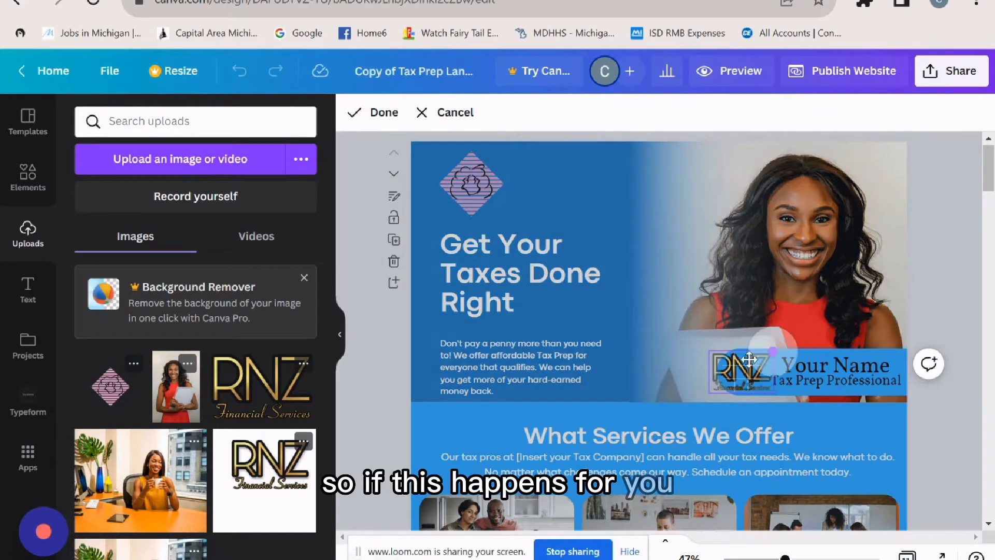
pyautogui.moveTo(755, 374); pyautogui.dragTo(744, 370)
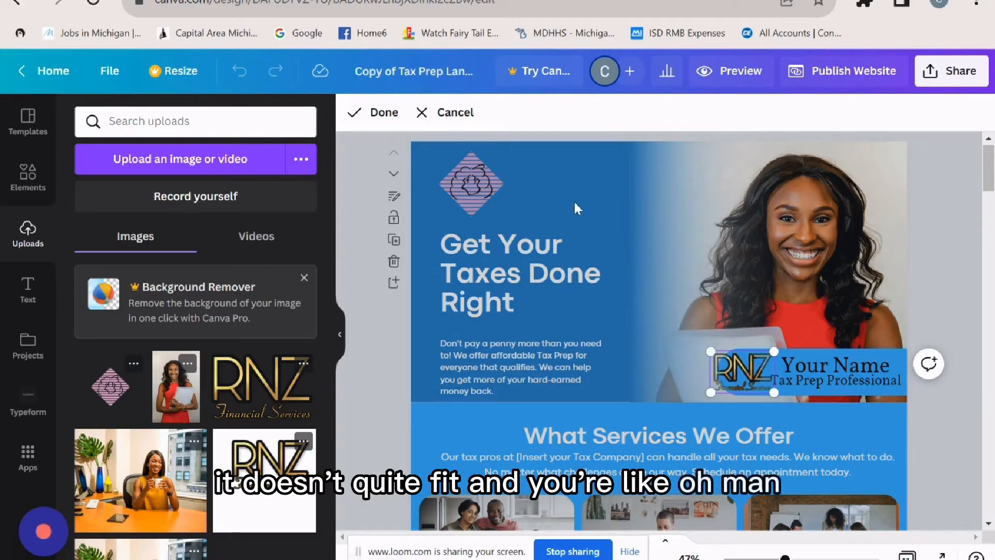
pyautogui.click(428, 115)
# - Detach the RNZ logo from the circle frame and refill the badge circle white
pyautogui.rightClick(739, 379)
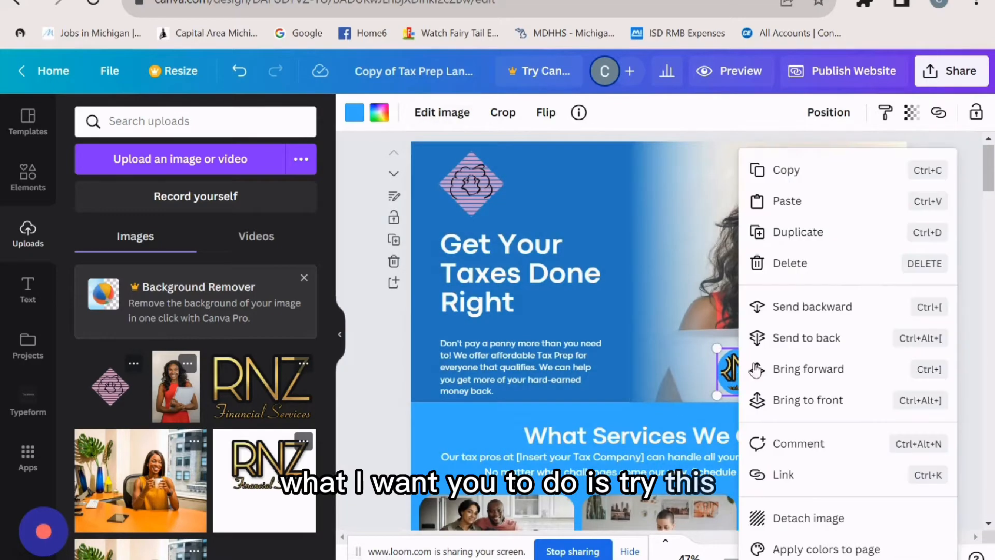
pyautogui.click(809, 518)
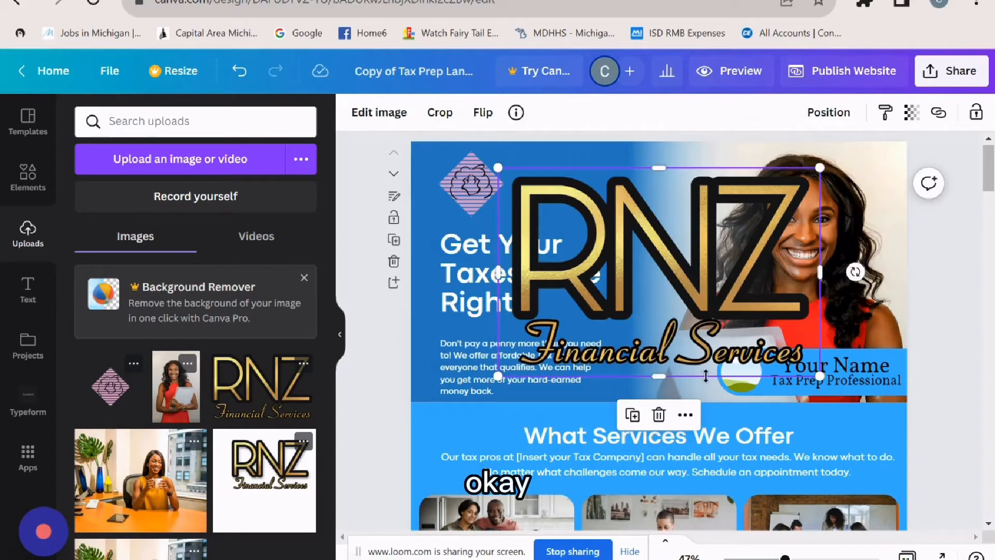
pyautogui.click(739, 385)
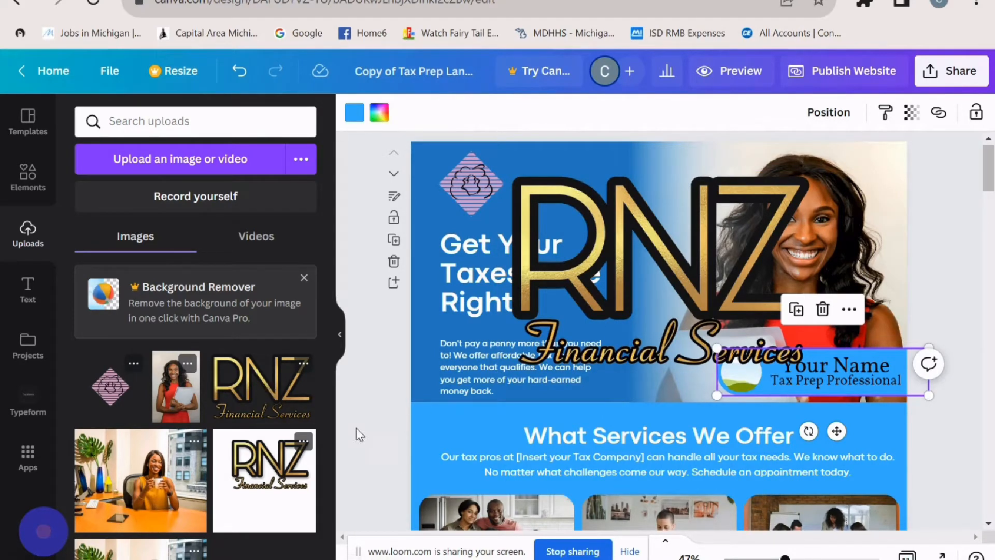
pyautogui.click(379, 113)
pyautogui.click(264, 279)
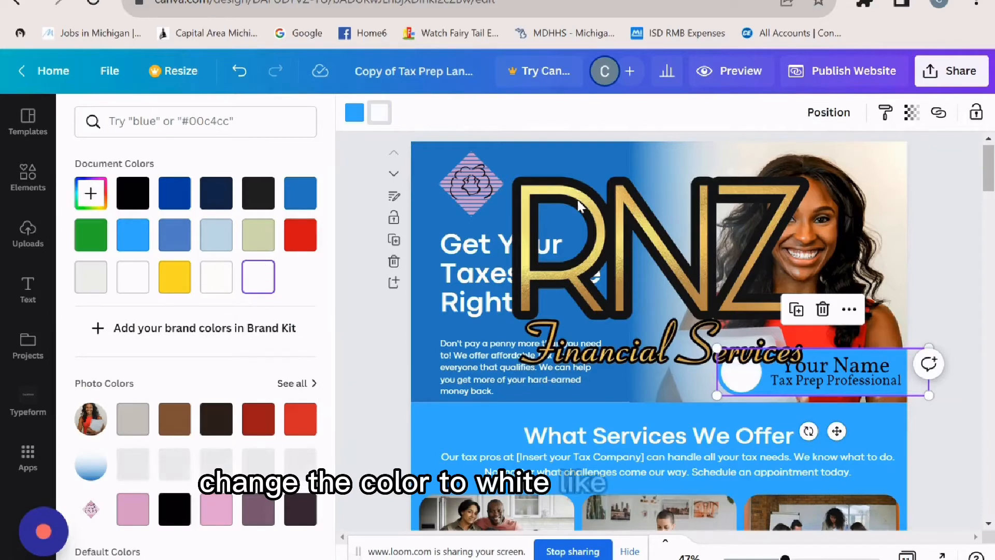
# - Shrink the RNZ logo to badge size and drop it into the circle frame
pyautogui.click(617, 201)
pyautogui.moveTo(602, 240); pyautogui.dragTo(726, 315)
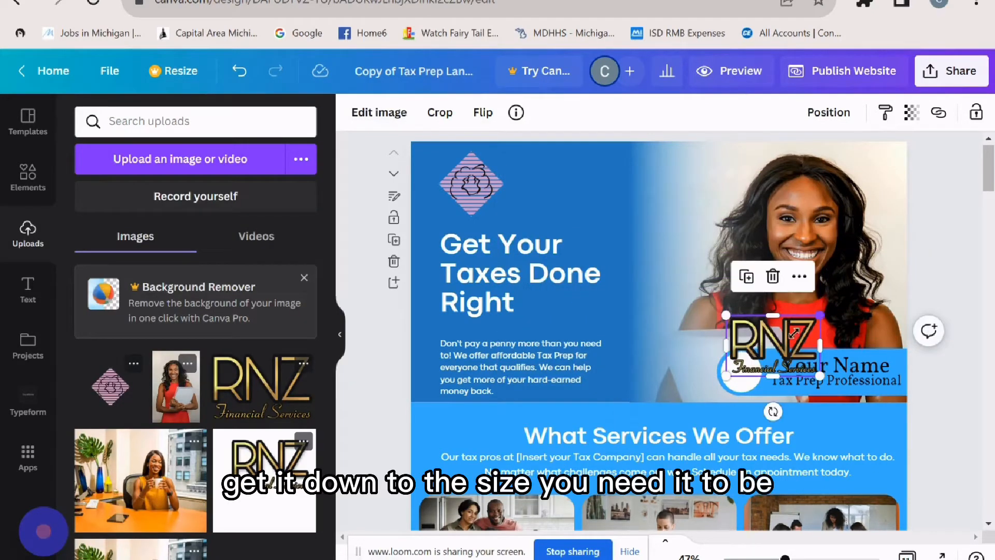
pyautogui.moveTo(794, 334); pyautogui.dragTo(756, 350)
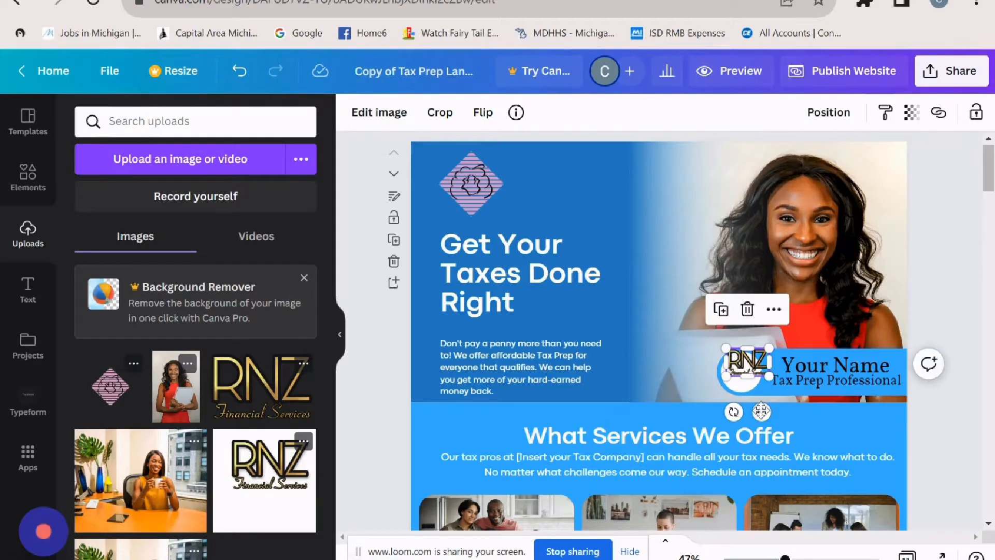
pyautogui.moveTo(761, 411); pyautogui.dragTo(756, 420)
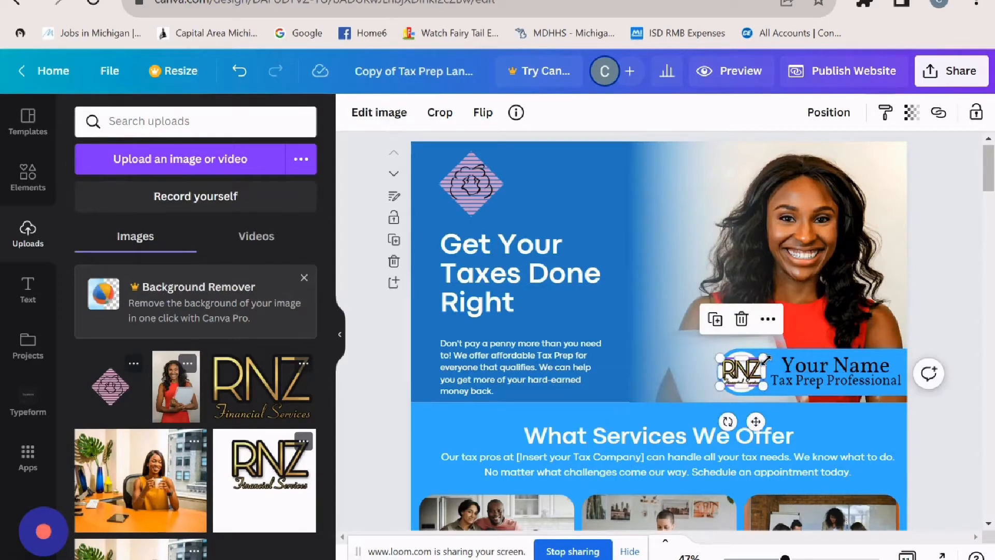
pyautogui.moveTo(766, 359); pyautogui.dragTo(754, 381)
pyautogui.click(954, 308)
pyautogui.click(944, 307)
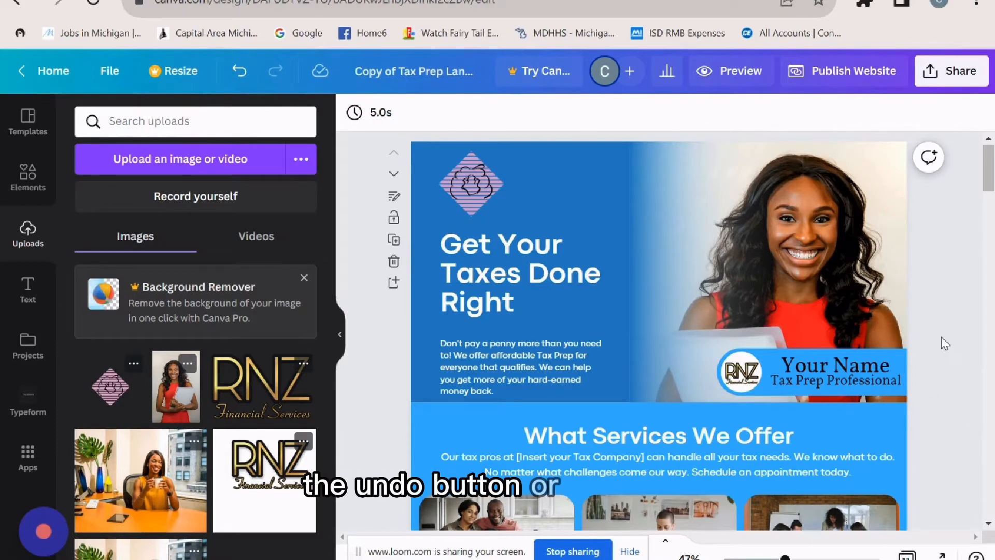
# - Delete the footer's Your Logo placeholder text and its empty white circle
pyautogui.scroll(-15, 945, 344)
pyautogui.click(691, 311)
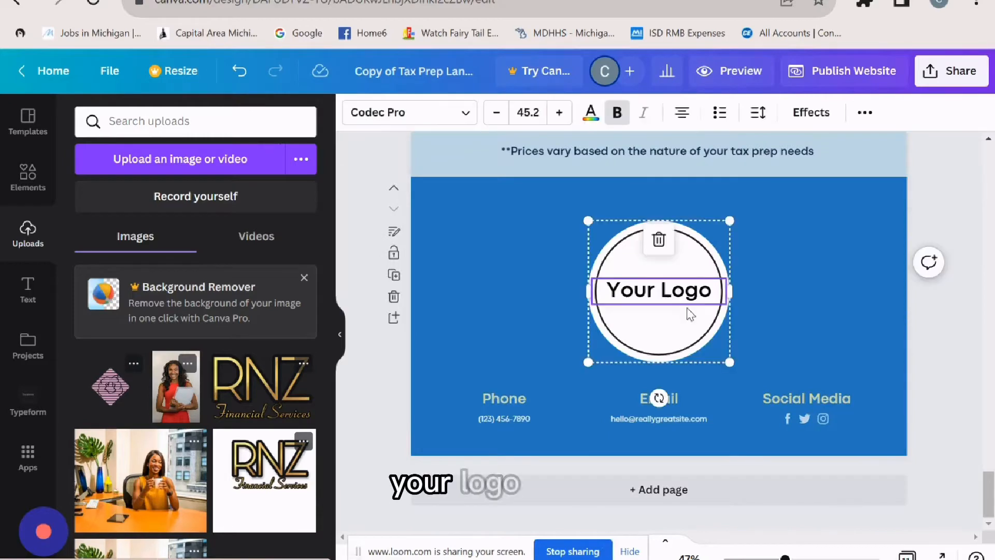
pyautogui.press('Delete')
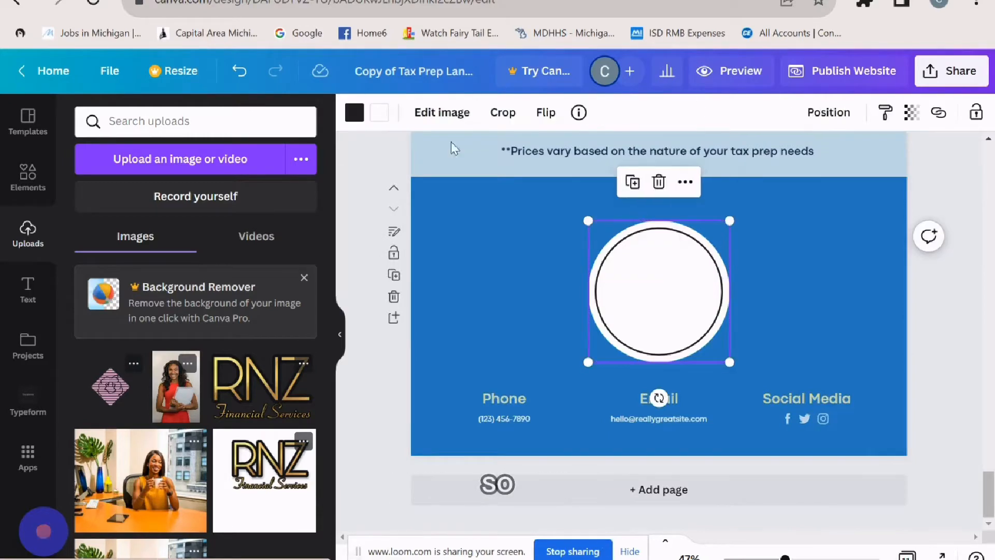
pyautogui.press('Delete')
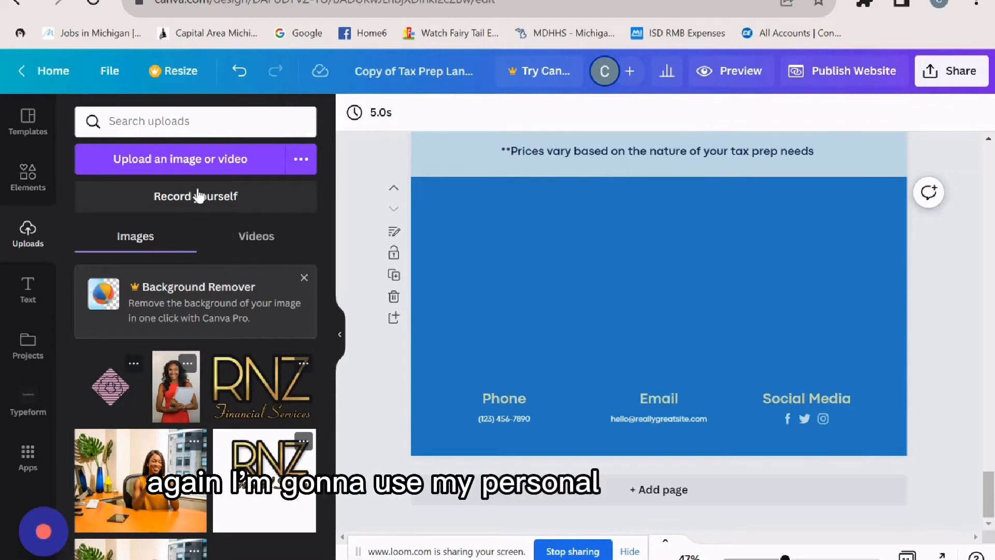
# - Add the diamond logo to the footer, enlarged and centred above the contact details
pyautogui.click(110, 397)
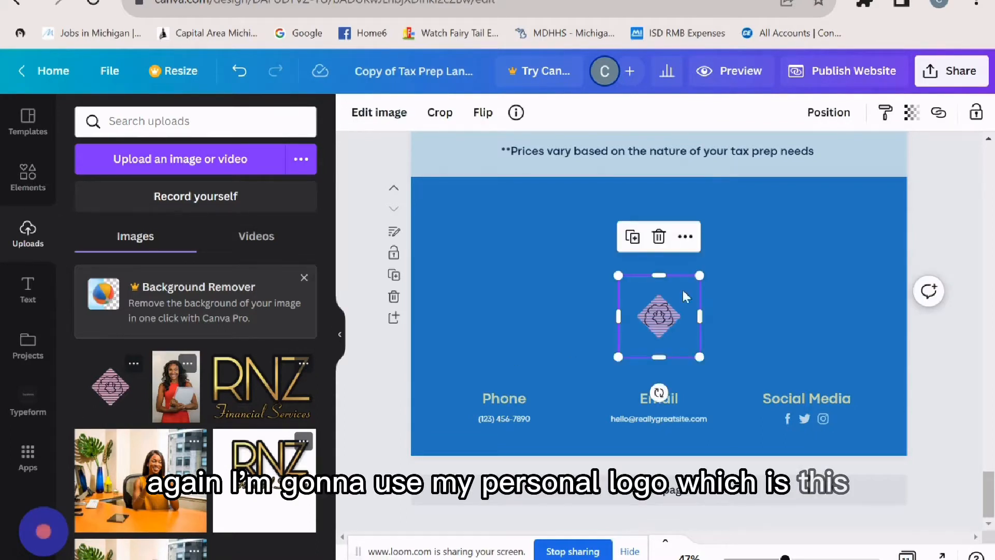
pyautogui.moveTo(614, 277); pyautogui.dragTo(663, 278)
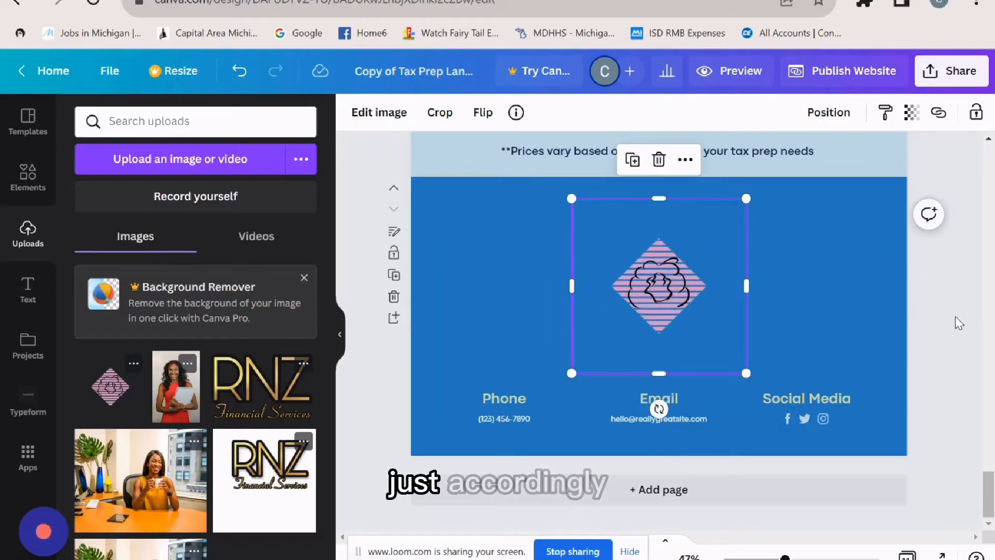
pyautogui.click(884, 422)
pyautogui.scroll(10, 882, 423)
pyautogui.scroll(10, 854, 408)
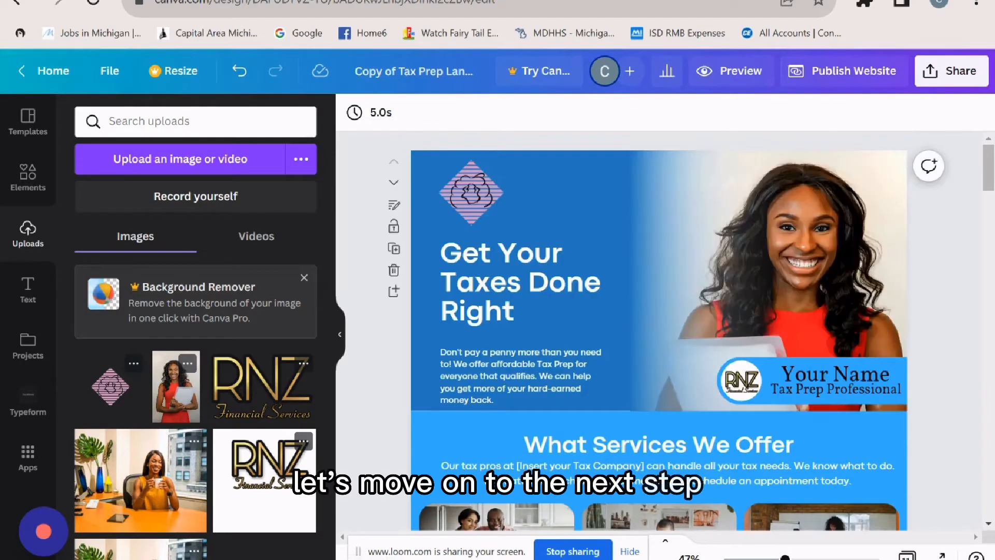
# - Replace '[Insert your Tax Company]' under What Services We Offer with 'RNZ Financial Services'
pyautogui.scroll(-3, 540, 254)
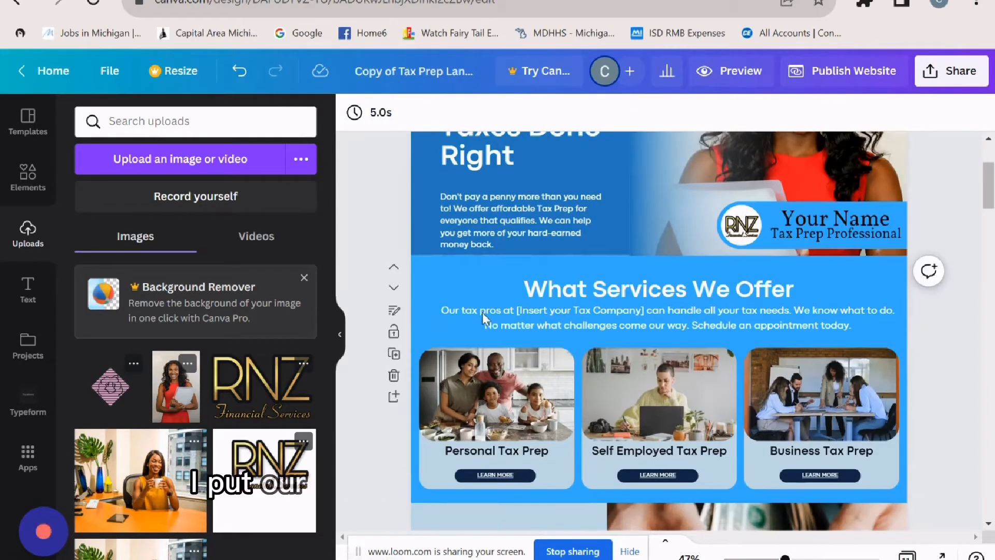
pyautogui.click(628, 311)
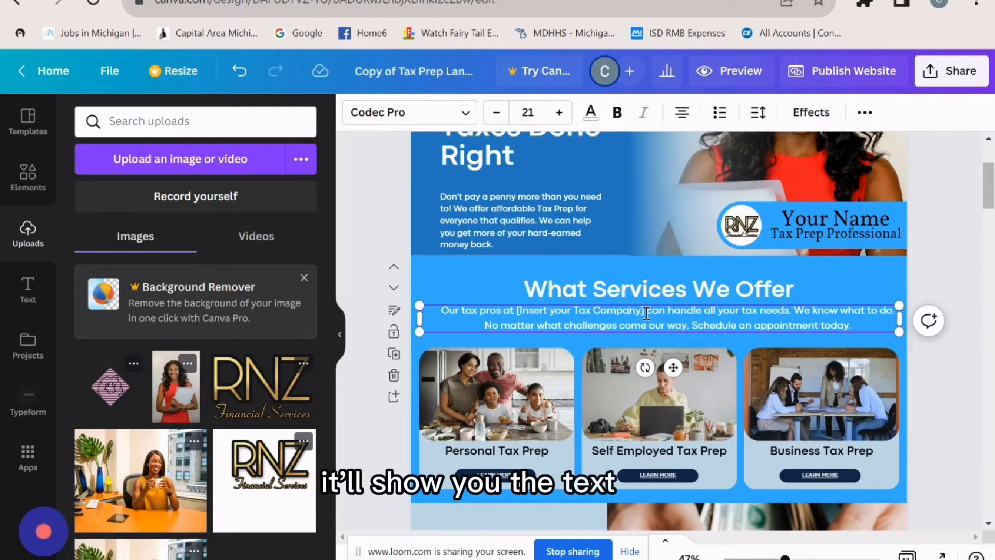
pyautogui.moveTo(642, 314); pyautogui.dragTo(516, 311)
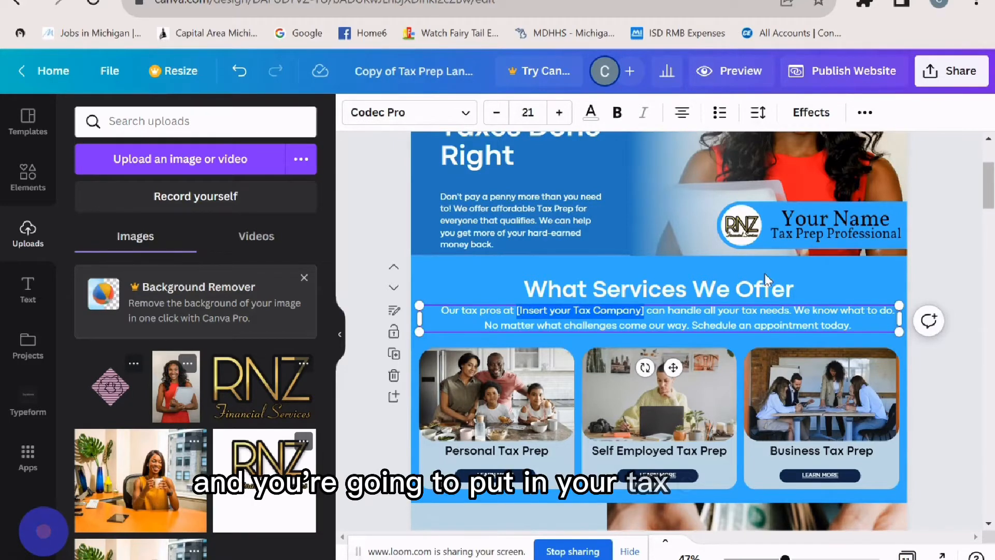
pyautogui.write('RNZ Financ')
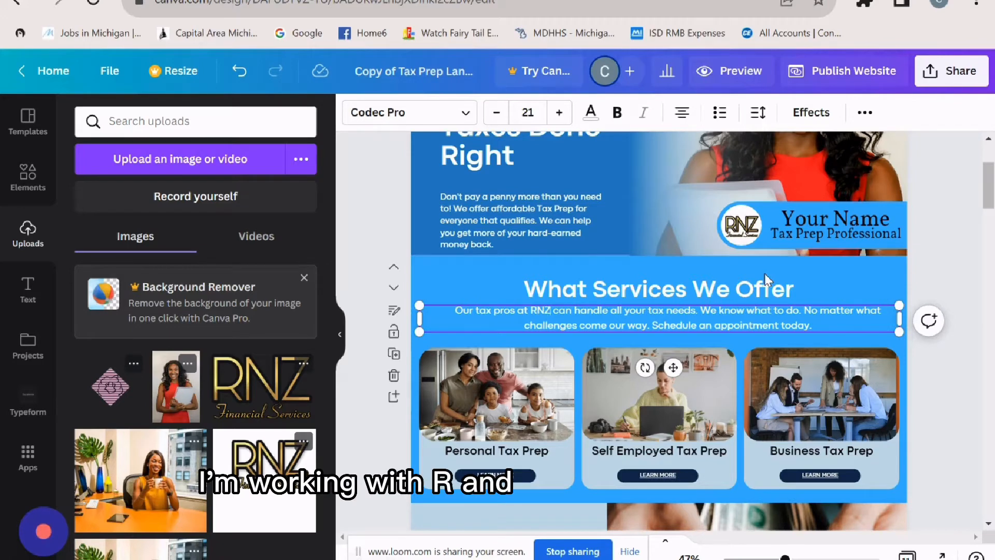
pyautogui.write('ial Servi')
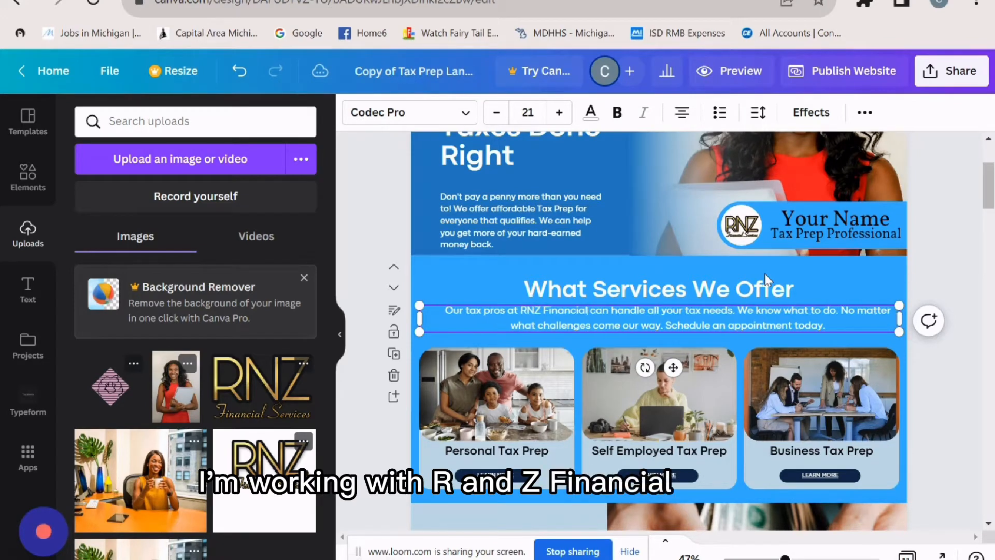
pyautogui.write('ces')
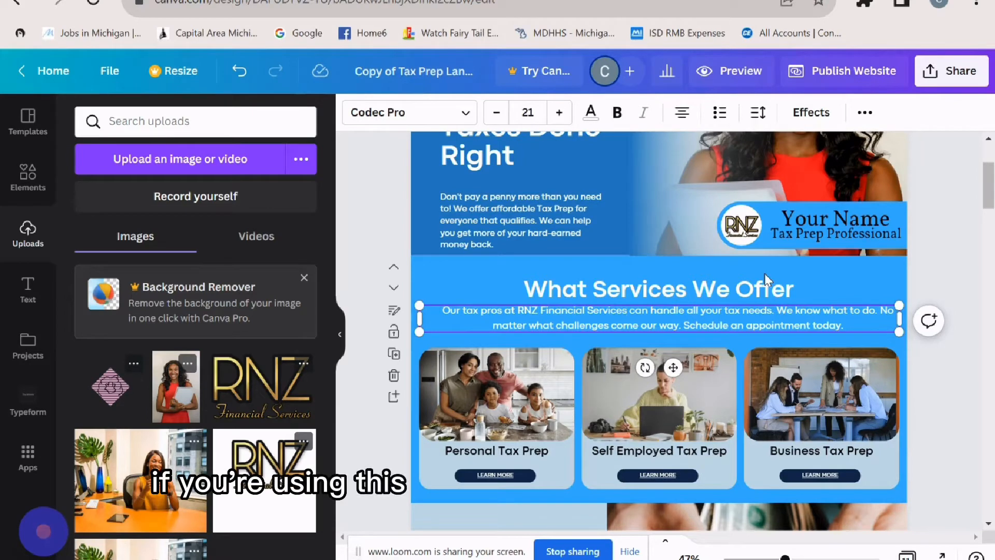
pyautogui.click(956, 415)
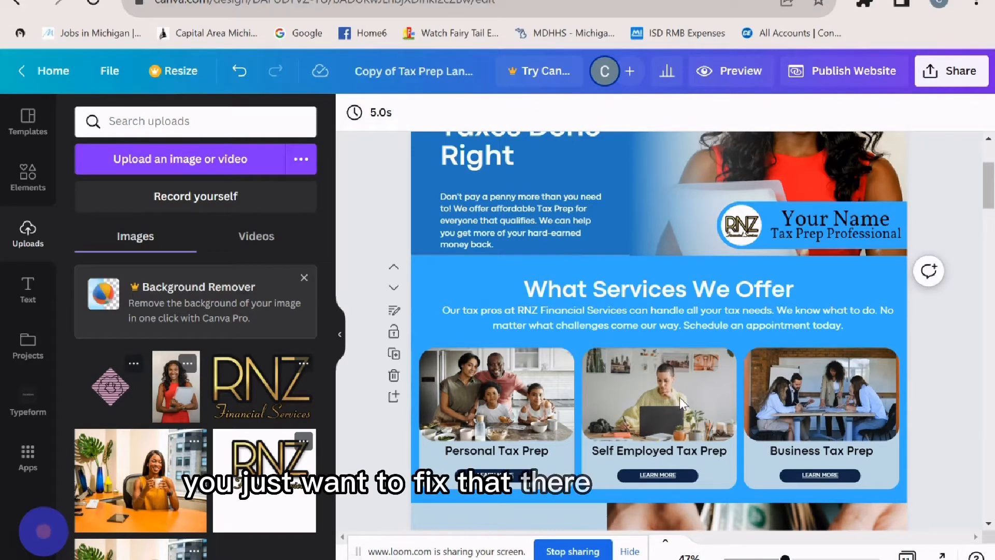
pyautogui.scroll(-5, 680, 397)
pyautogui.scroll(3, 679, 397)
pyautogui.scroll(2, 679, 397)
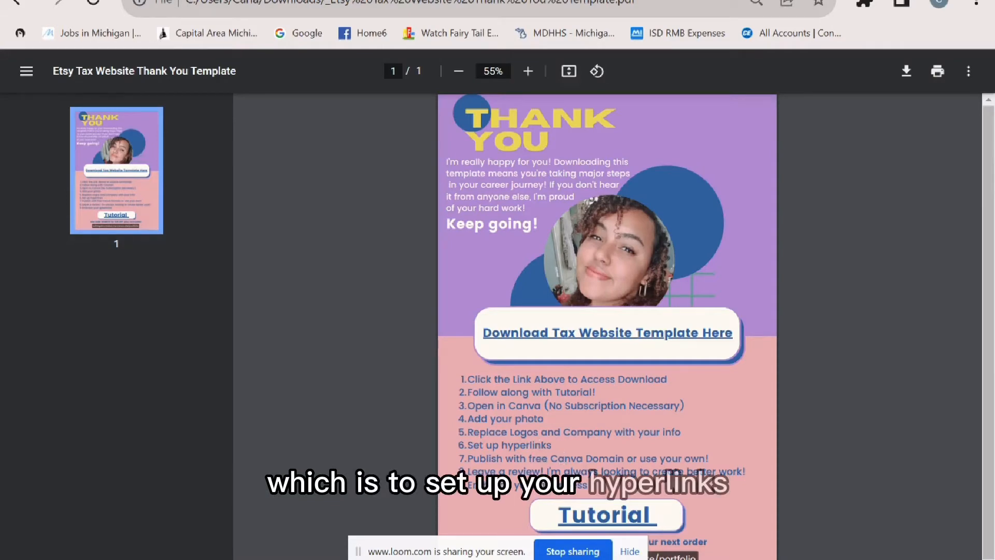
# - Follow the QUESTIONNAIRE button's link to the Google Drive page for copying the Personal Taxes form
pyautogui.hotkey('ctrl', 'Tab')
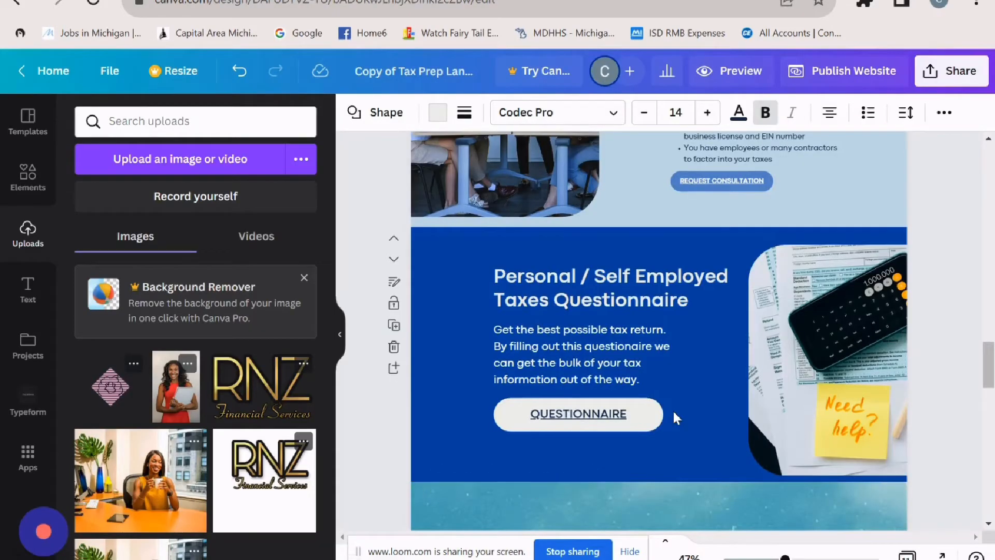
pyautogui.click(661, 413)
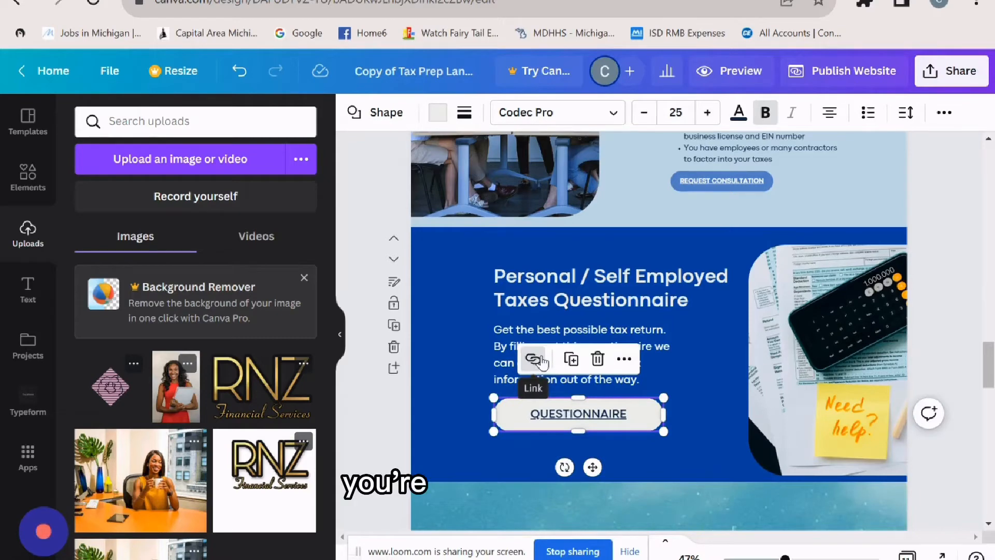
pyautogui.click(542, 361)
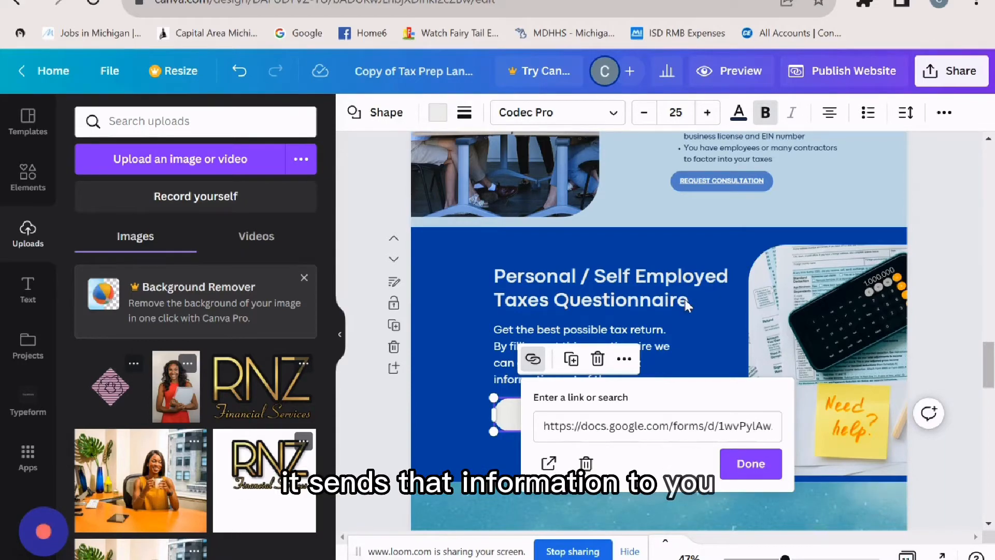
pyautogui.click(549, 466)
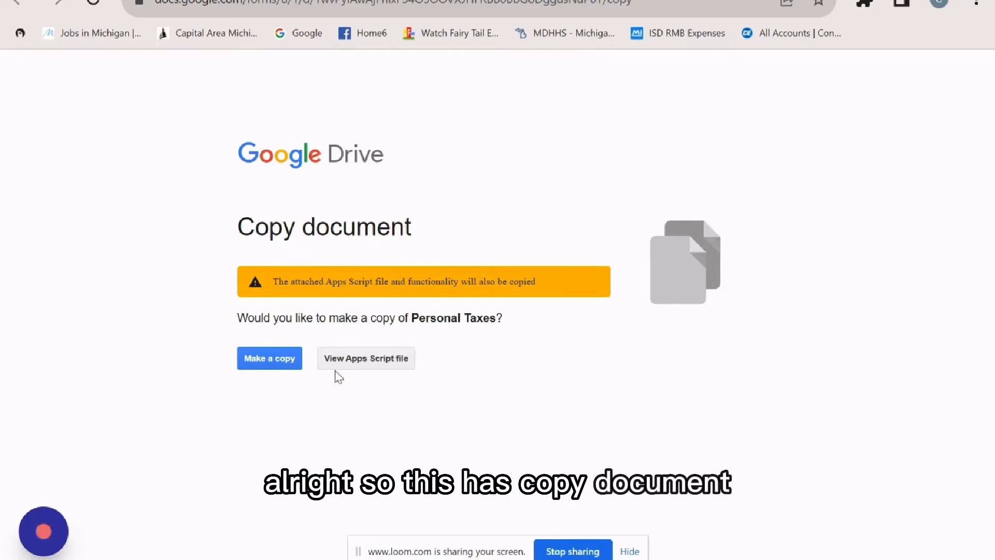
# - Make a copy of the Personal Taxes form and remove 'Copy of' from its title
pyautogui.click(291, 362)
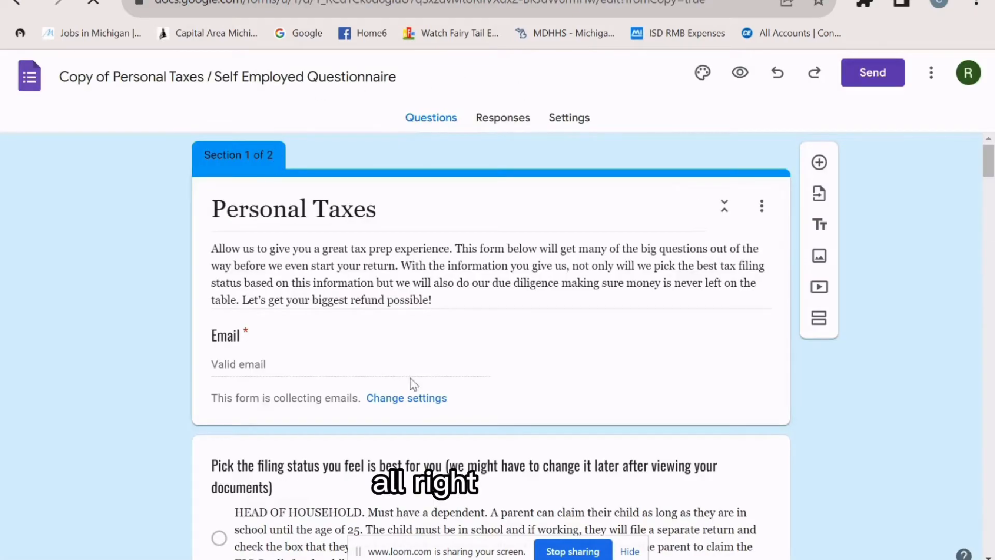
pyautogui.scroll(-20, 512, 387)
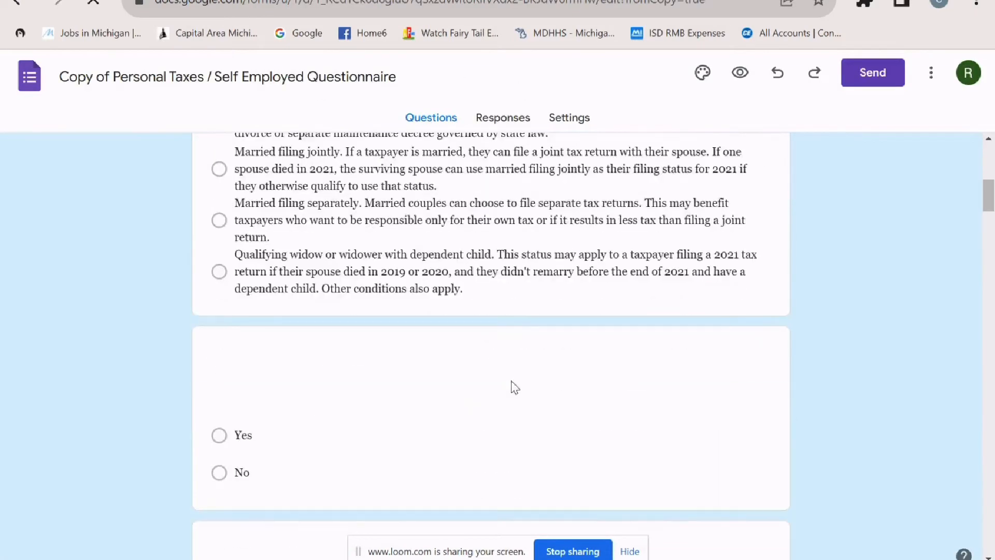
pyautogui.scroll(-15, 513, 381)
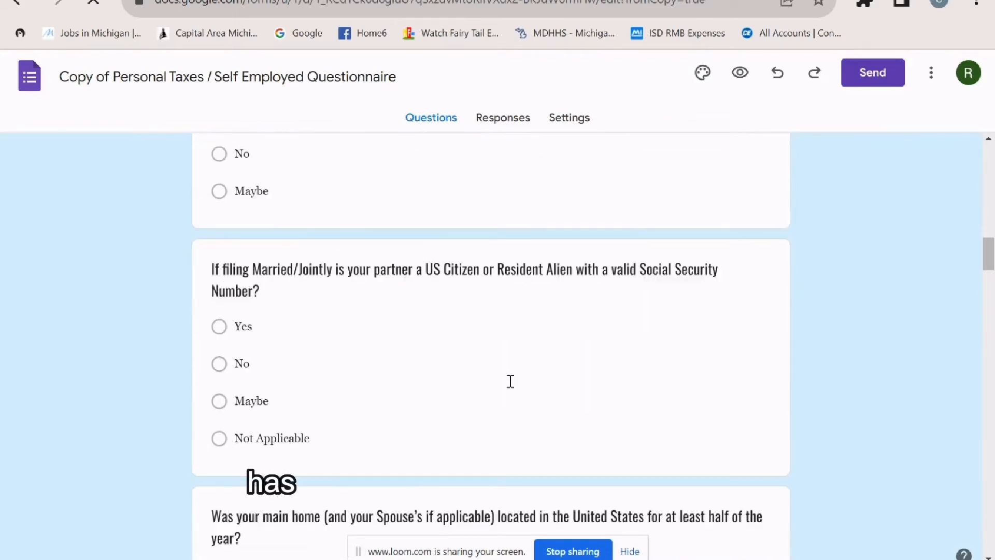
pyautogui.scroll(-16, 510, 381)
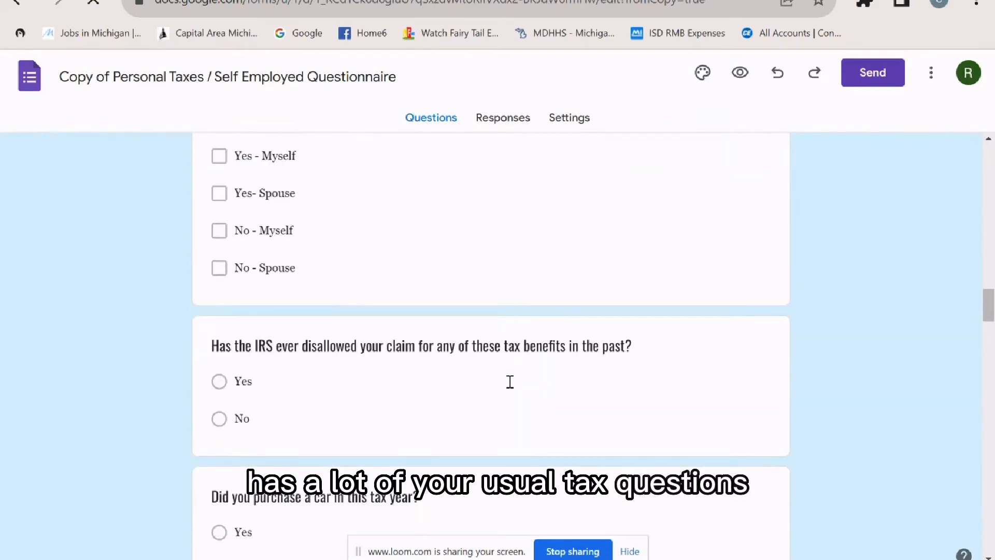
pyautogui.scroll(-8, 718, 386)
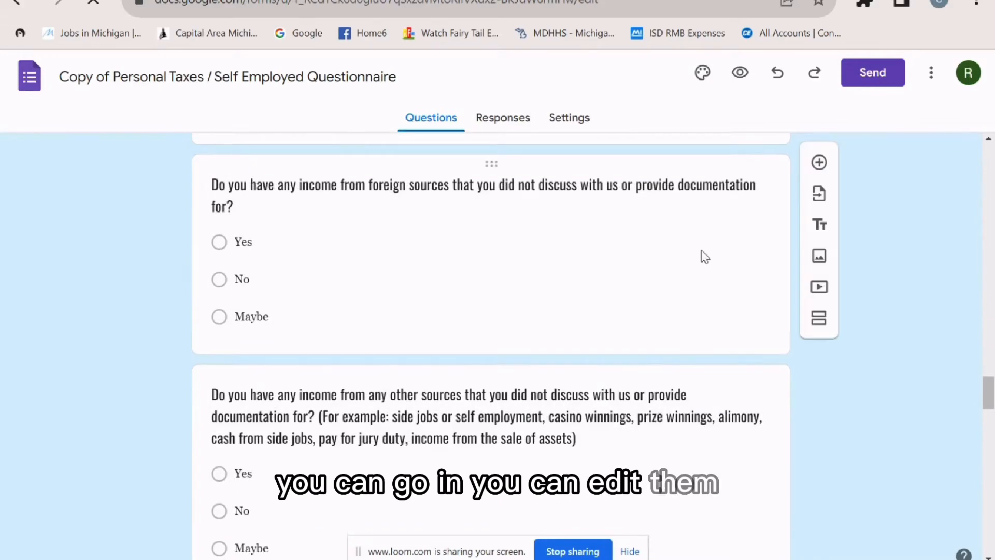
pyautogui.scroll(-15, 562, 462)
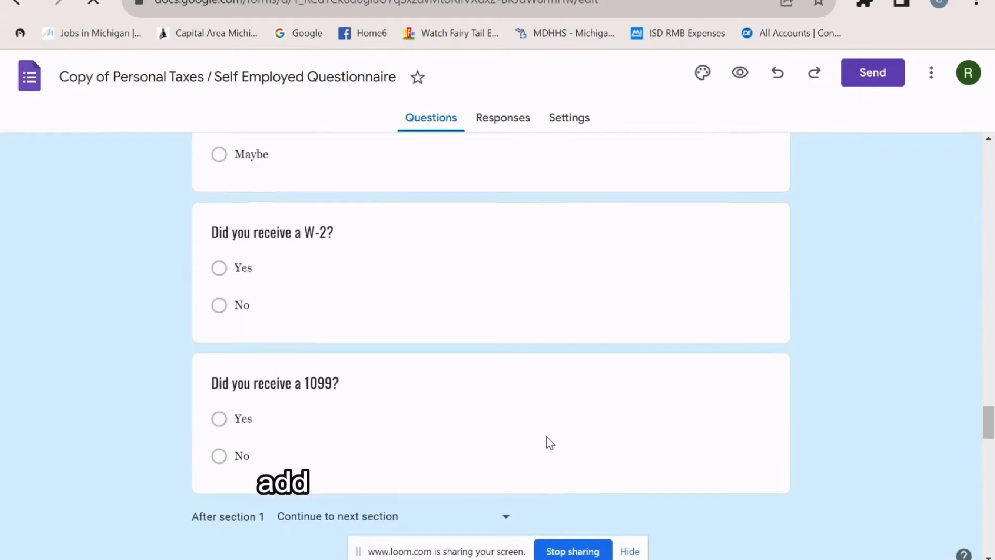
pyautogui.scroll(20, 549, 442)
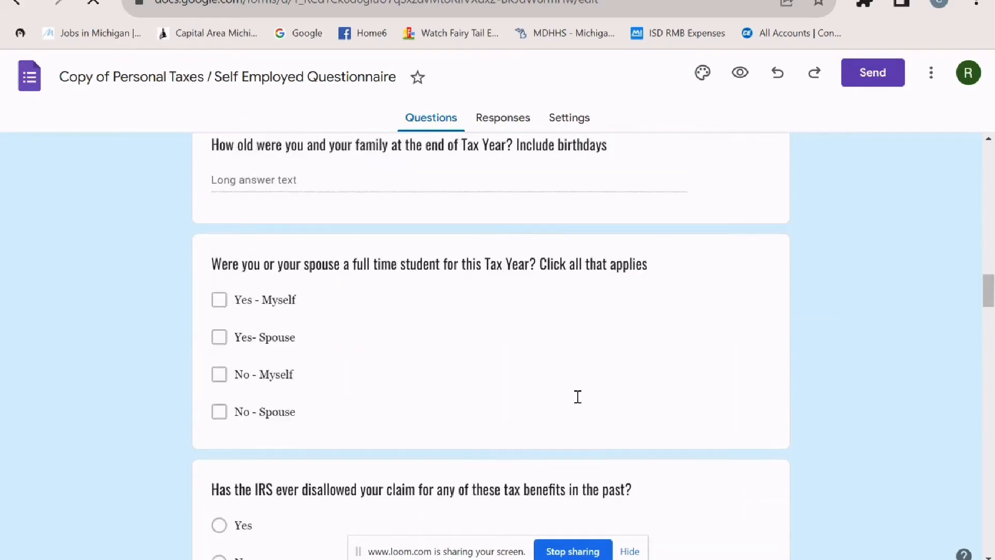
pyautogui.scroll(12, 596, 412)
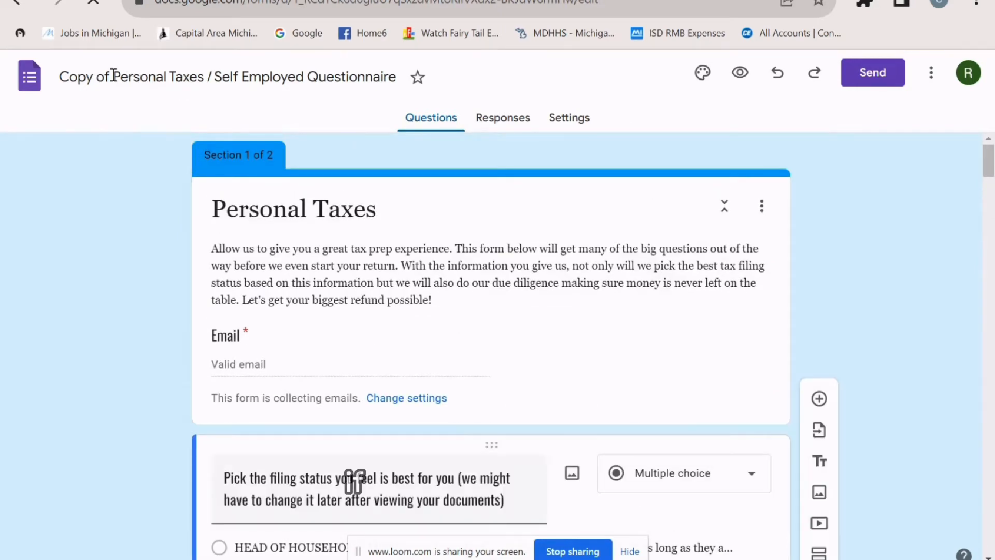
pyautogui.moveTo(111, 76); pyautogui.dragTo(47, 81)
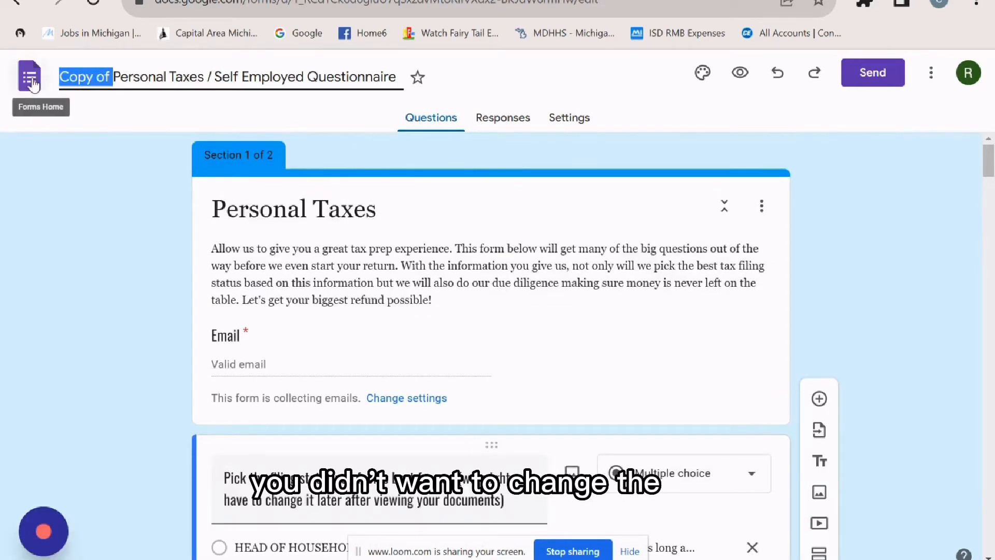
pyautogui.press('BackSpace')
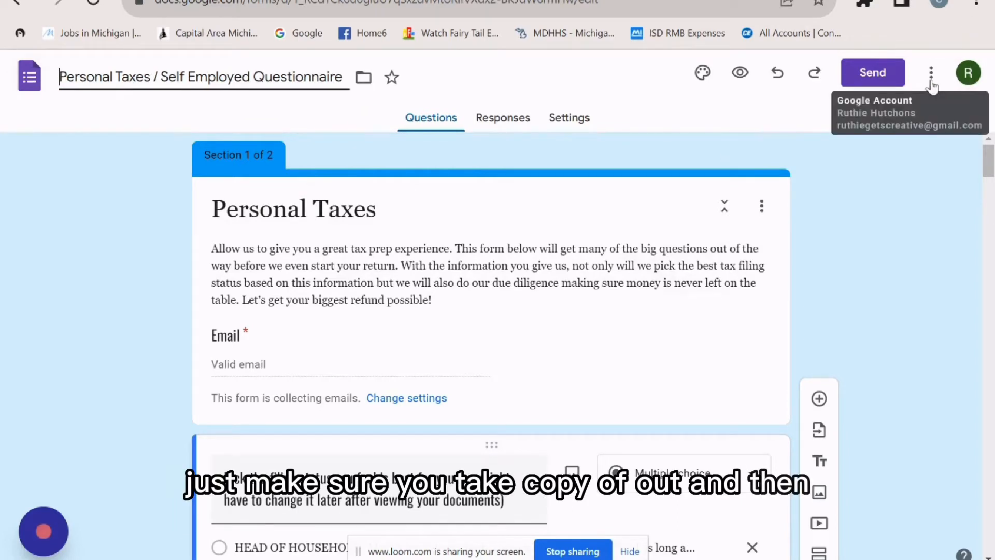
# - Copy the questionnaire's share link from the Send dialog and return to the Canva tab
pyautogui.click(870, 77)
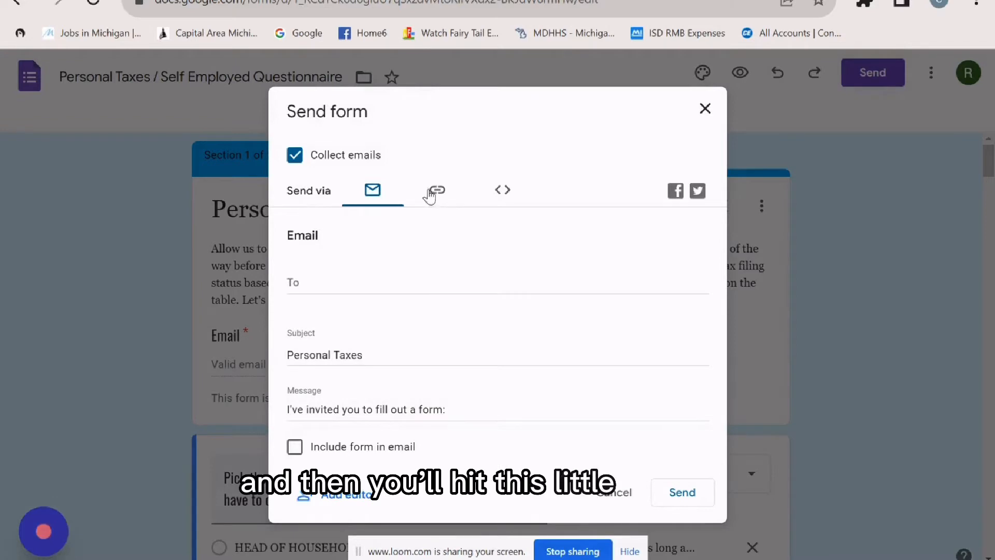
pyautogui.click(435, 196)
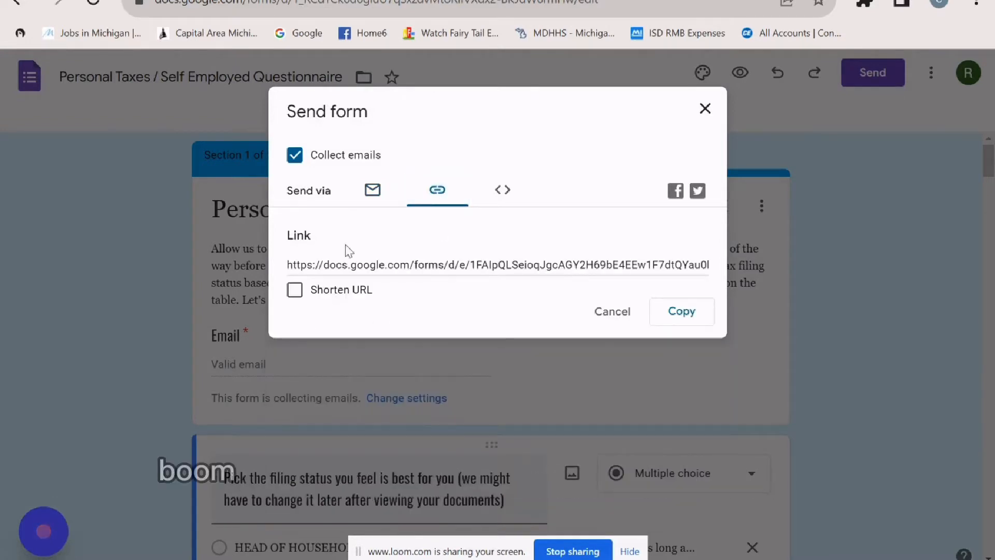
pyautogui.click(692, 315)
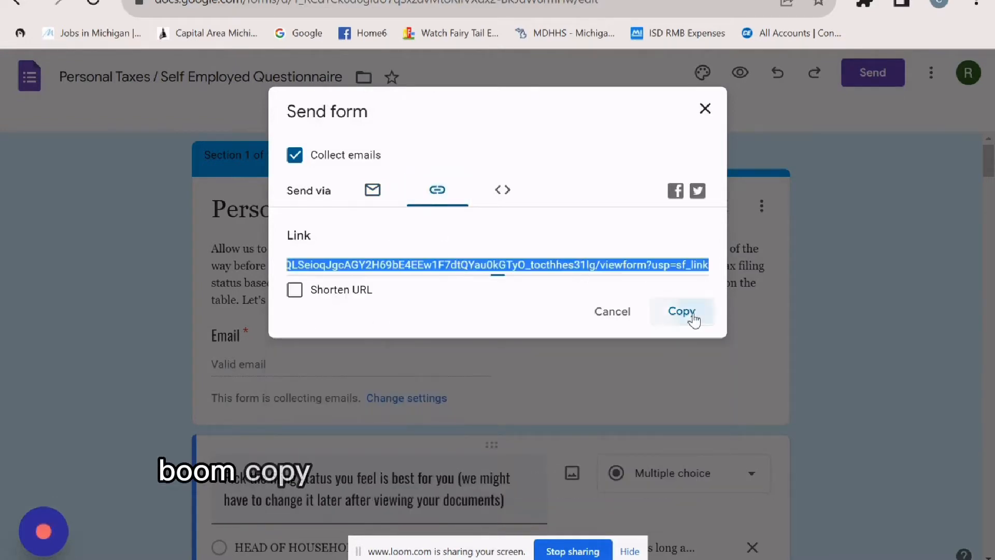
pyautogui.click(248, 0)
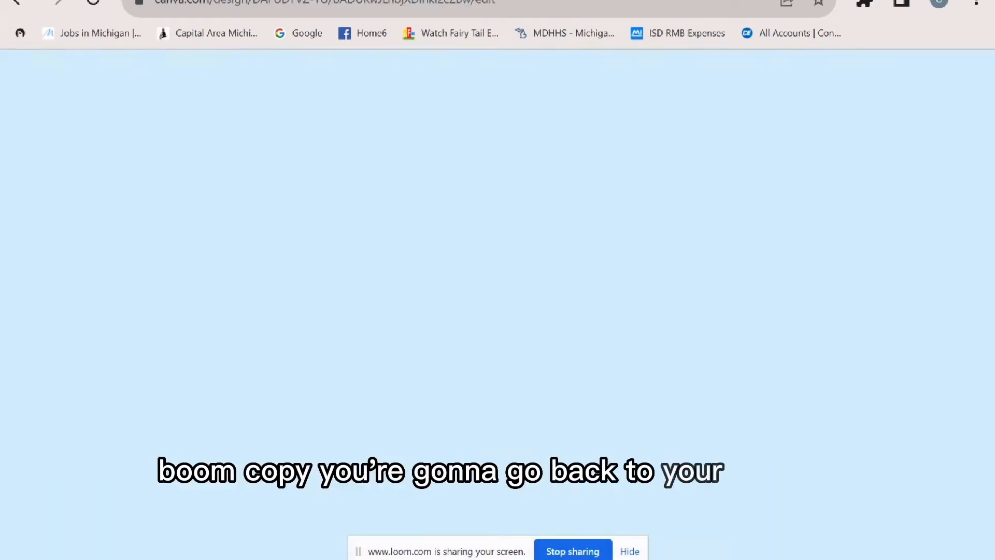
# - Replace the QUESTIONNAIRE button's old URL with the pasted Google Form share link
pyautogui.click(648, 425)
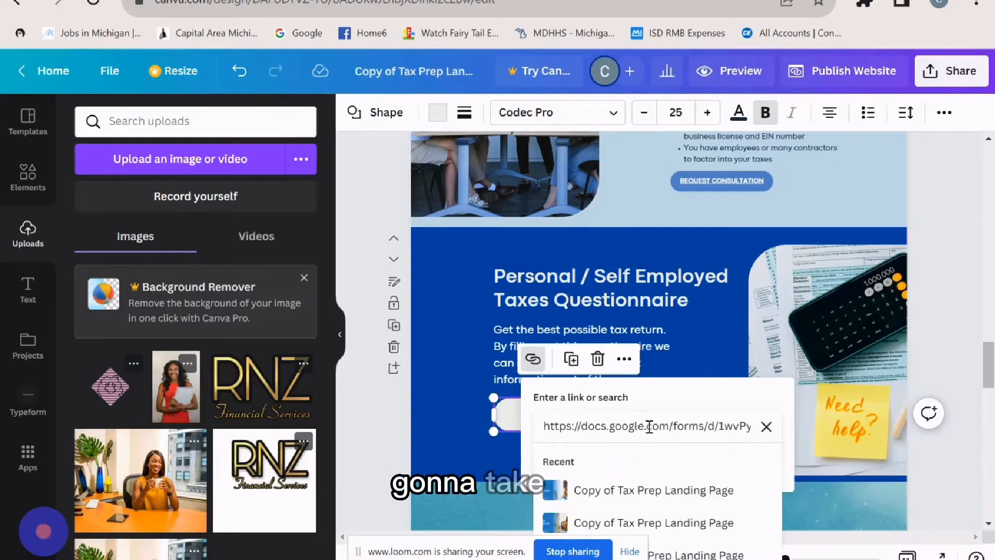
pyautogui.hotkey('ctrl', 'a')
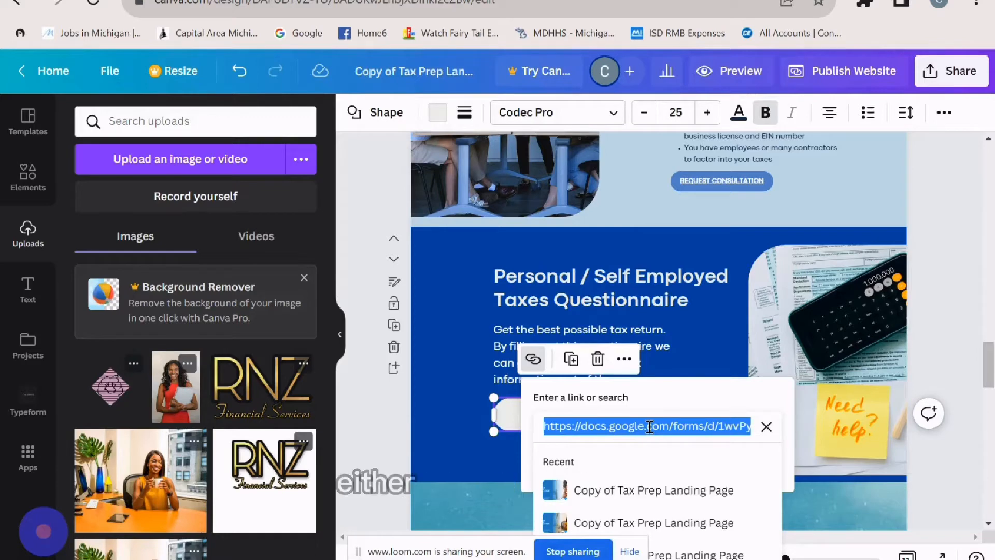
pyautogui.click(766, 427)
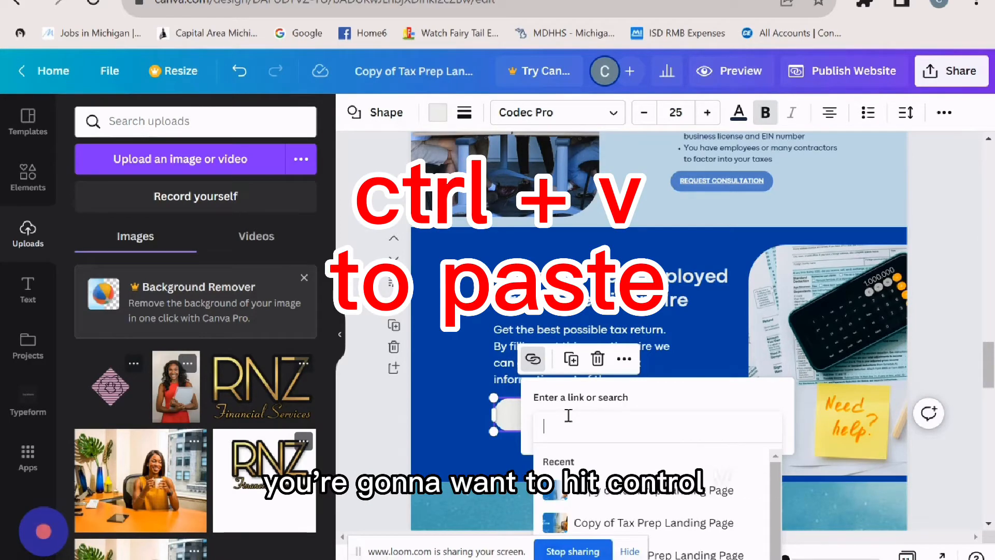
pyautogui.hotkey('ctrl', 'v')
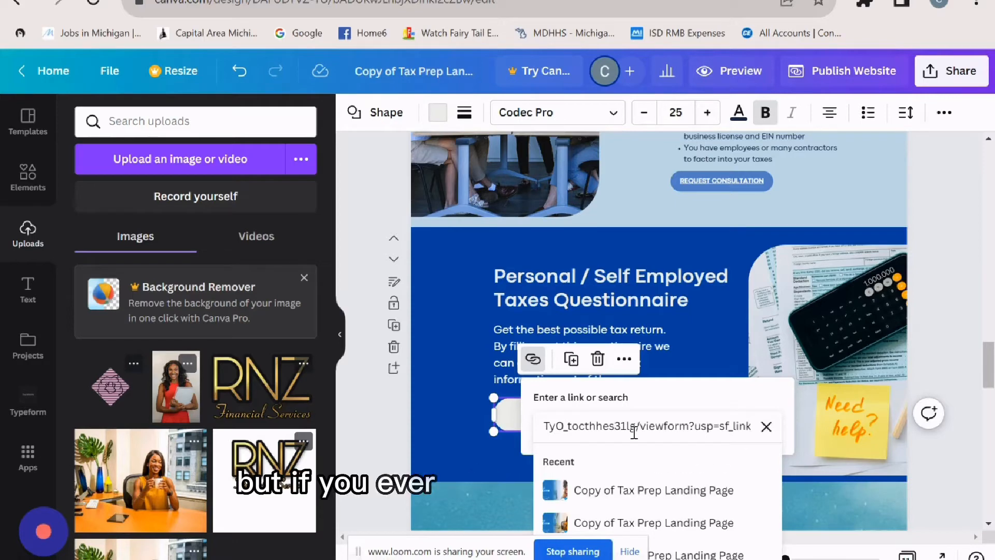
pyautogui.press('Return')
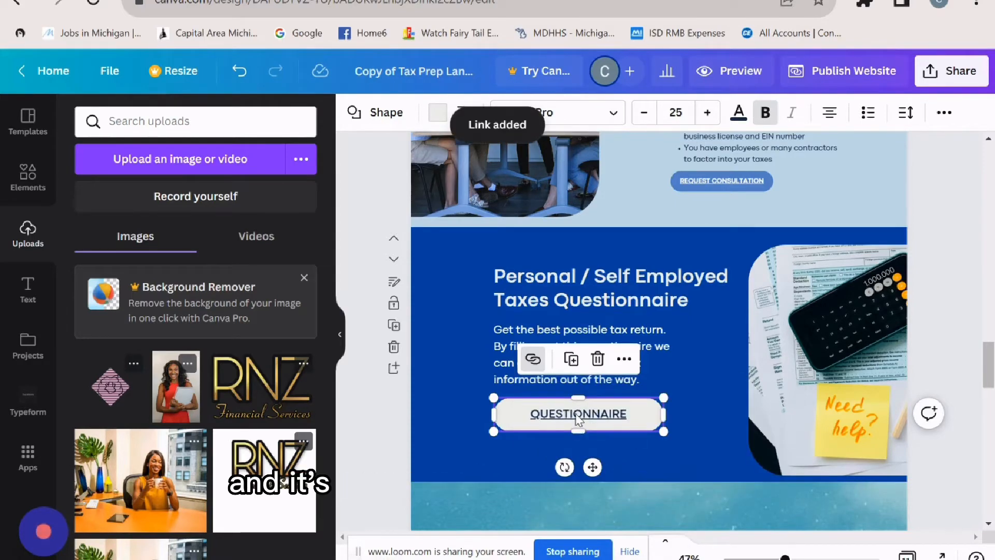
# - Delete the 'You will have to create your own Typeform' note and its exclamation icon
pyautogui.scroll(-6, 629, 328)
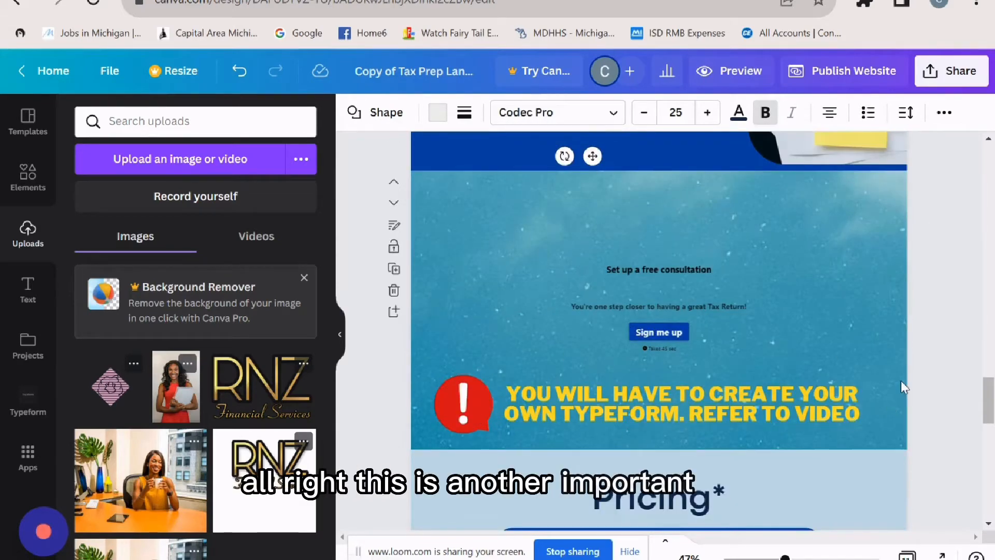
pyautogui.click(598, 397)
pyautogui.press('Delete')
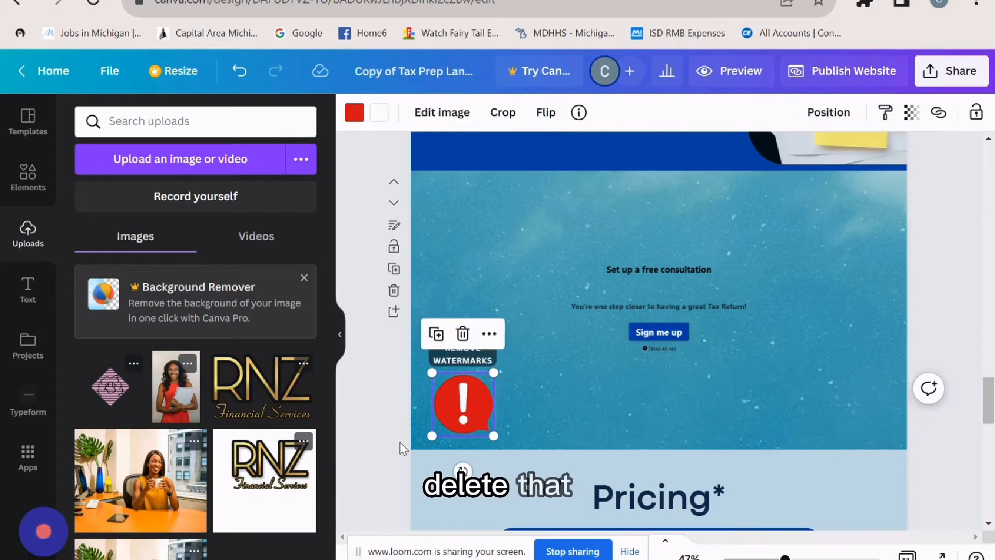
pyautogui.press('Delete')
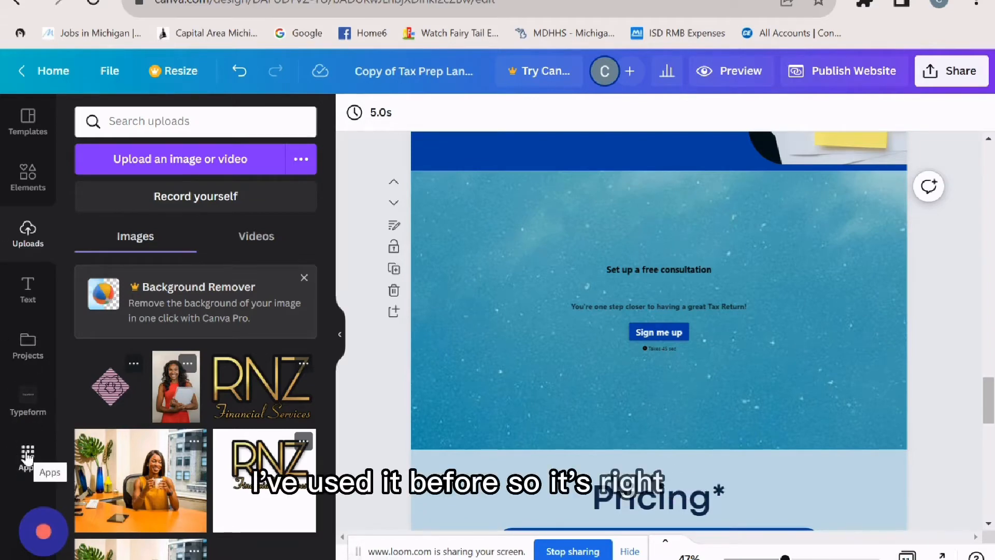
# - Find the Typeform app by searching 'typef', start using it, and accept its account authorization
pyautogui.click(28, 454)
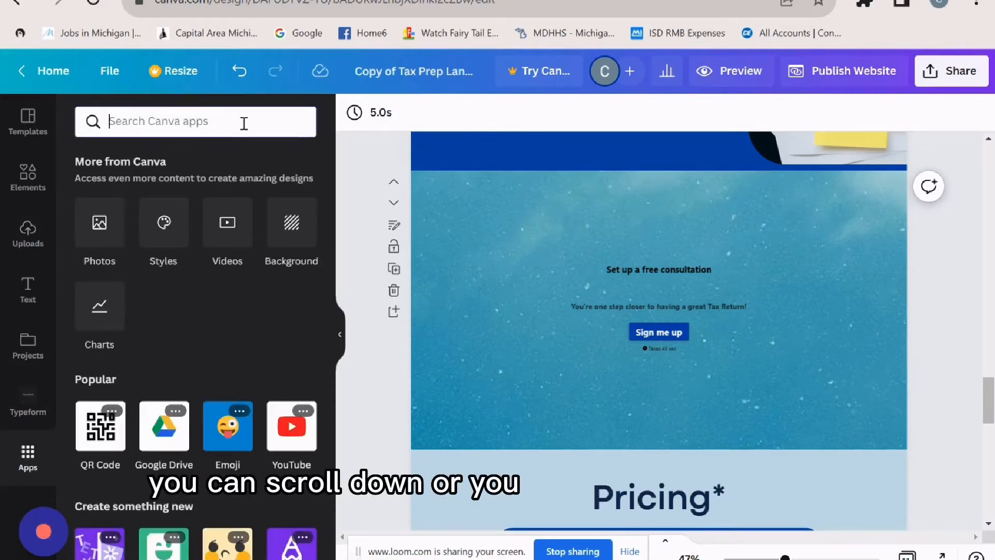
pyautogui.write('typeform')
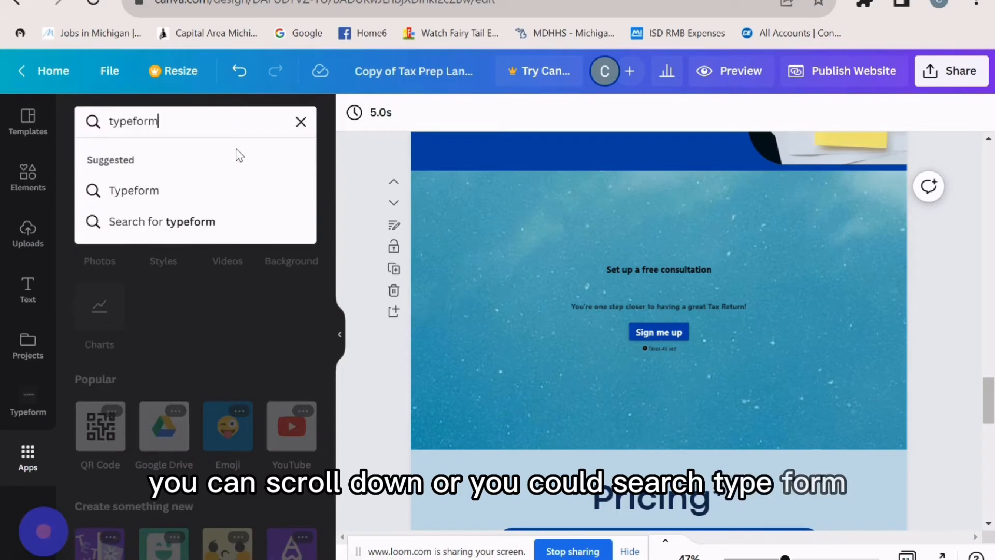
pyautogui.press('Return')
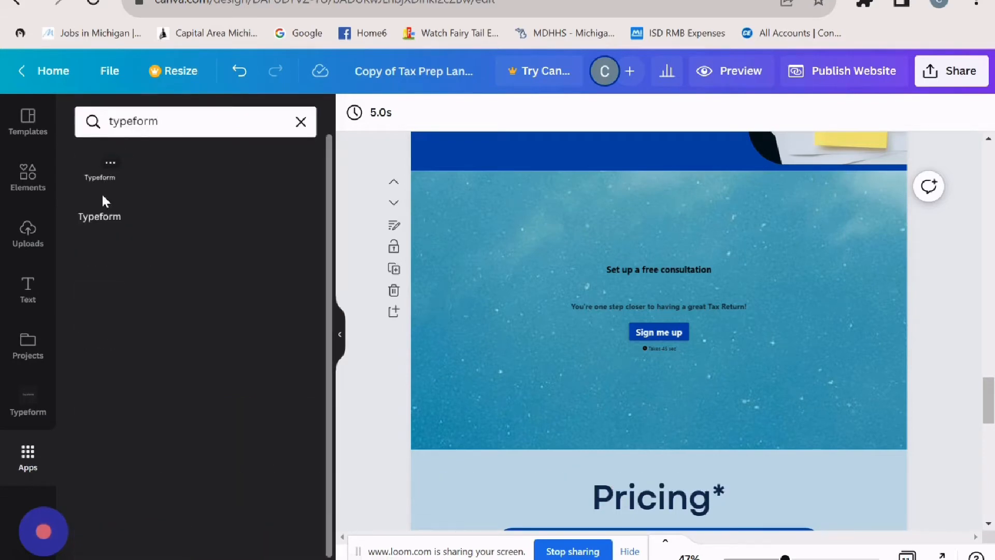
pyautogui.click(102, 197)
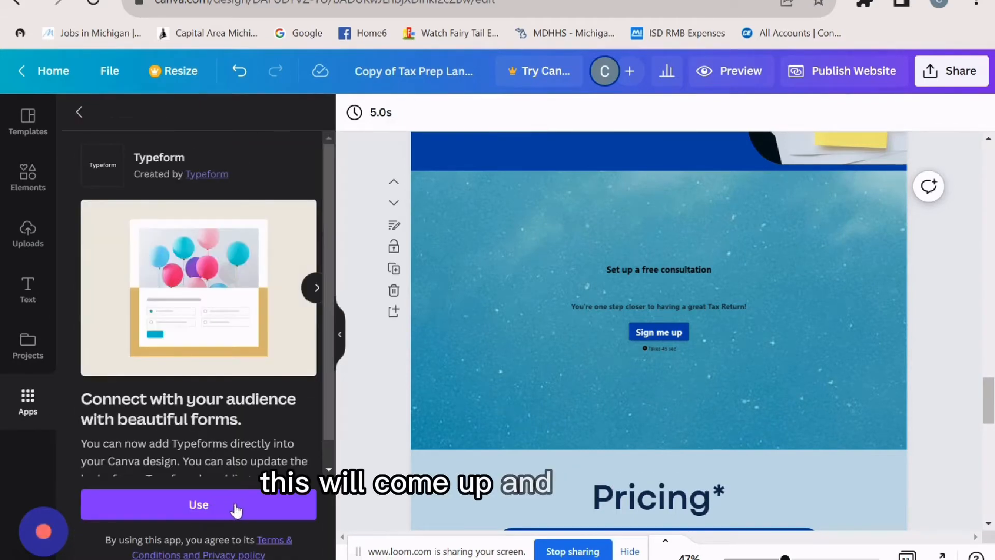
pyautogui.click(202, 507)
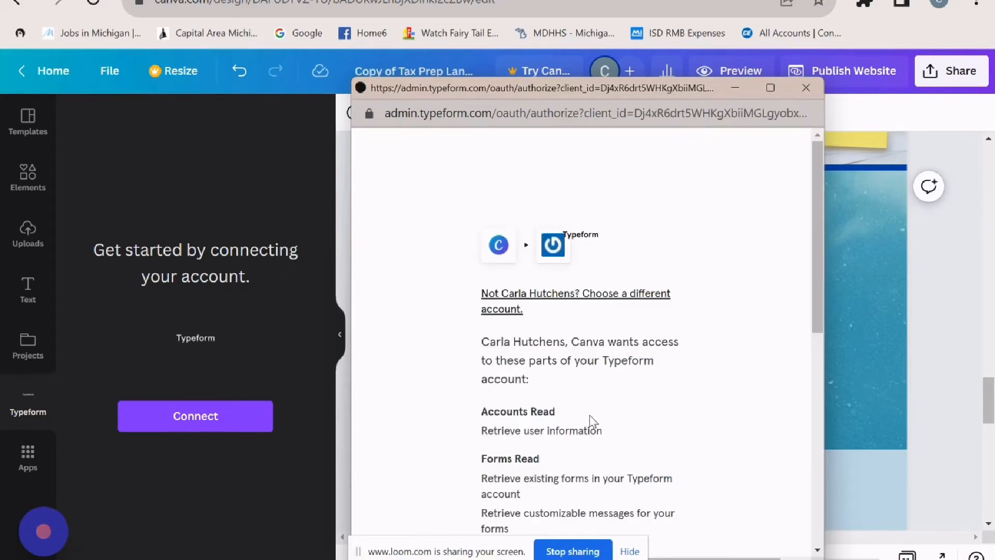
pyautogui.scroll(-10, 591, 421)
pyautogui.click(595, 395)
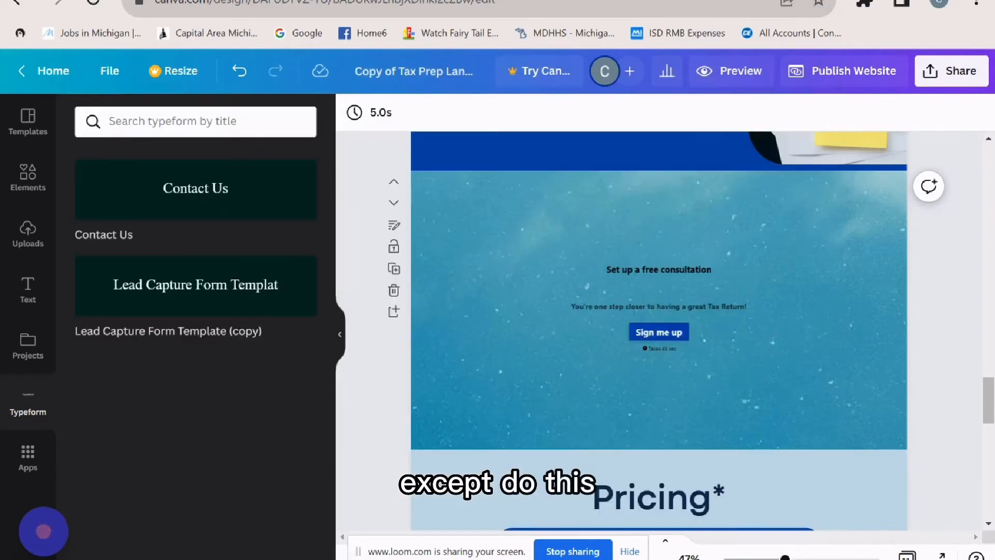
pyautogui.hotkey('ctrl', 't')
# - Go to typeform.com and create a new typeform from a template to reach the Lead capture gallery
pyautogui.write('ty')
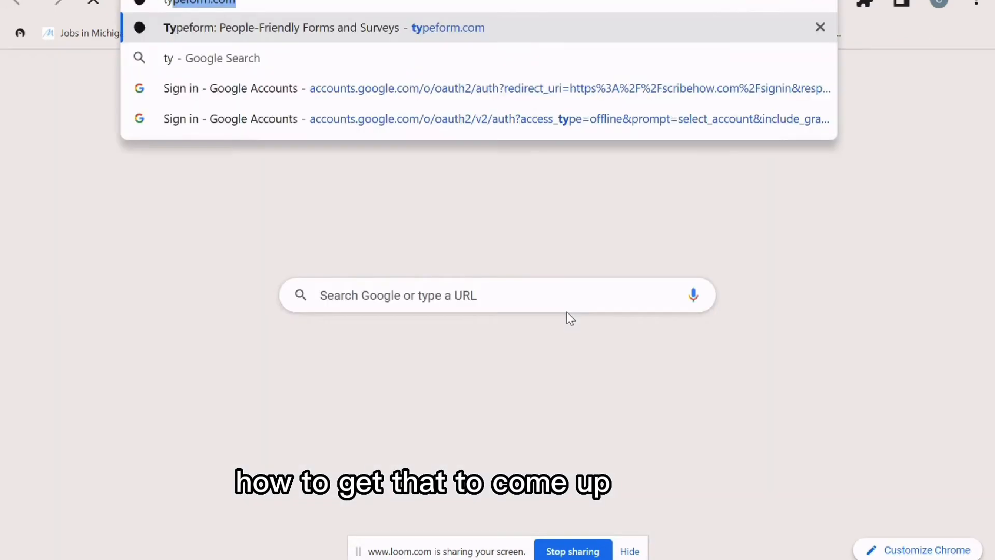
pyautogui.write('pe')
pyautogui.press('Return')
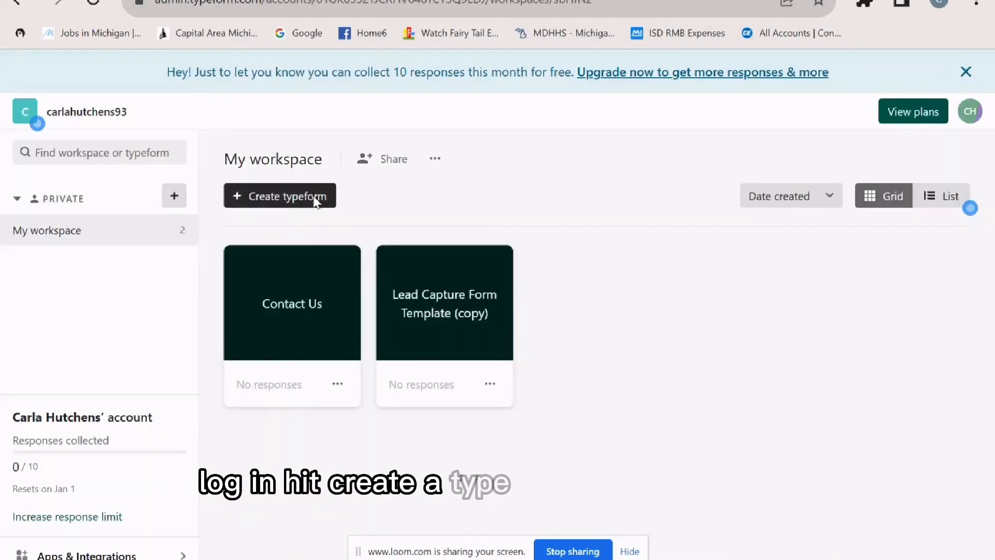
pyautogui.click(316, 196)
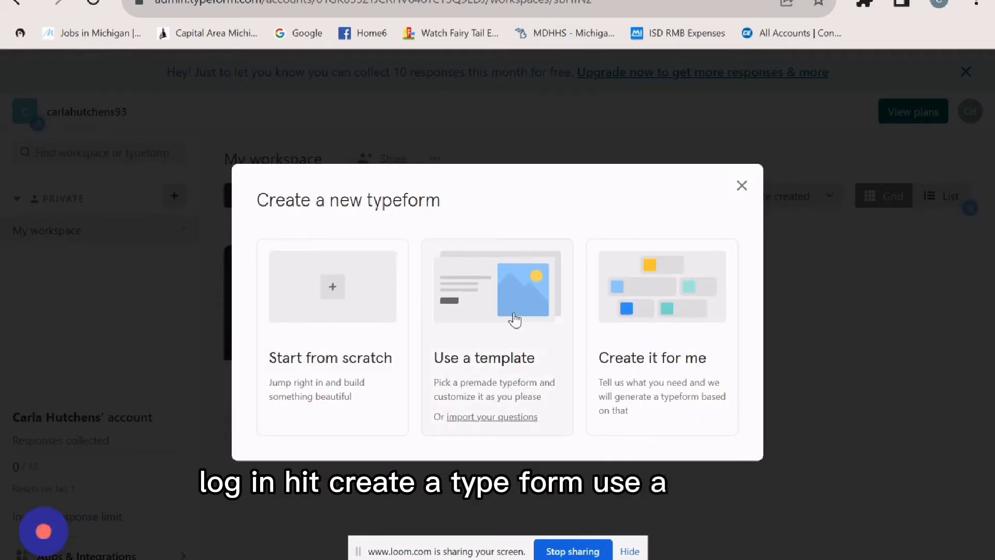
pyautogui.click(515, 320)
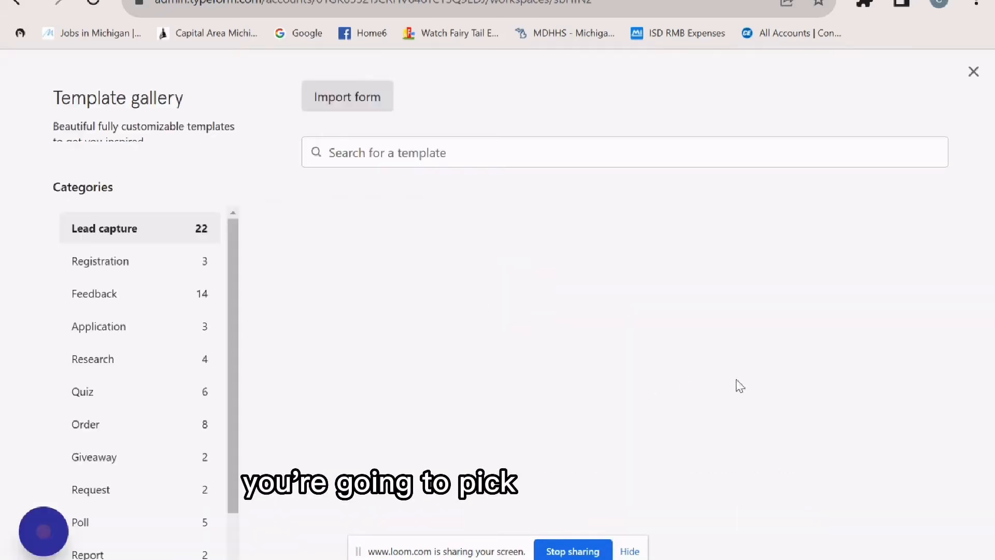
pyautogui.moveTo(395, 316)
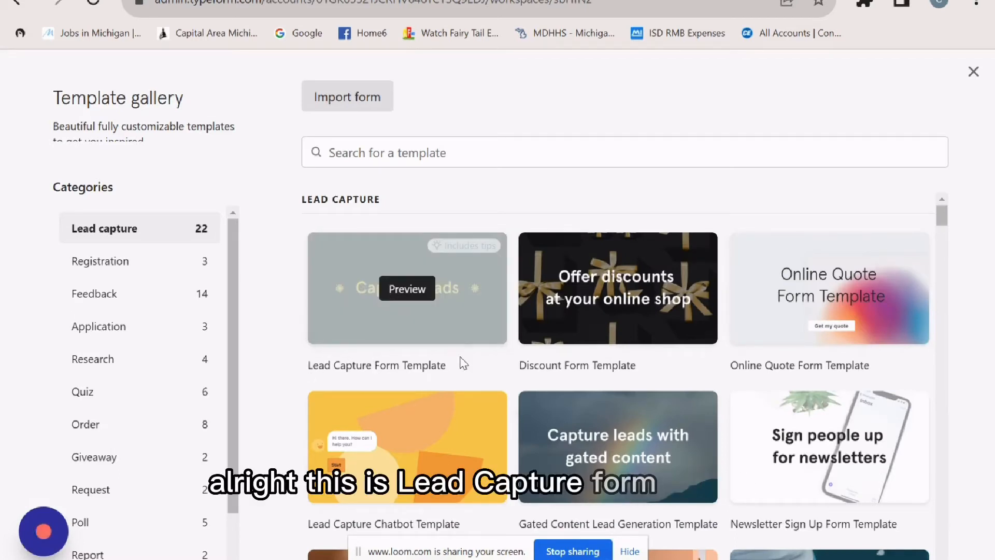
# - Use the Lead Capture Form Template for a new form named 'Contact Us Tax Prep Form'
pyautogui.click(457, 315)
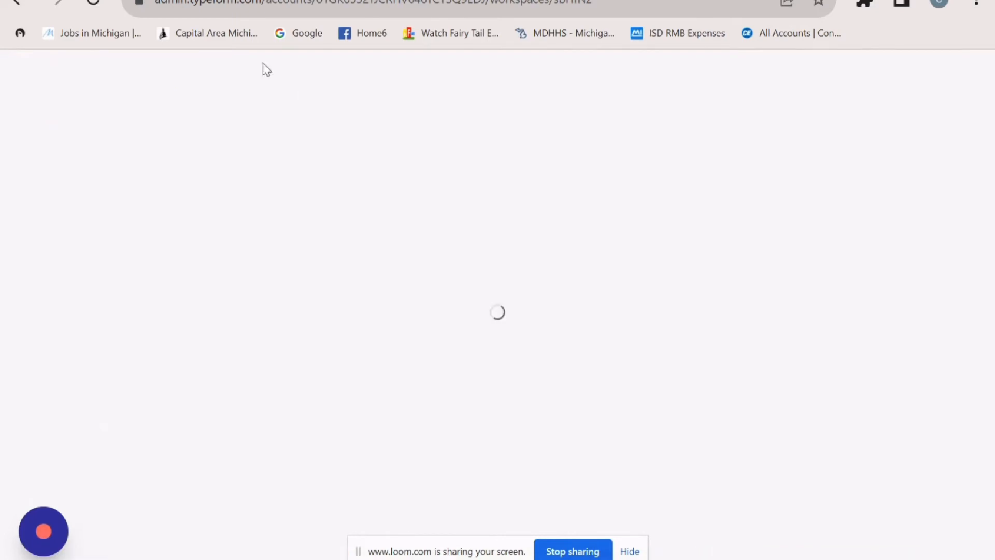
pyautogui.click(152, 538)
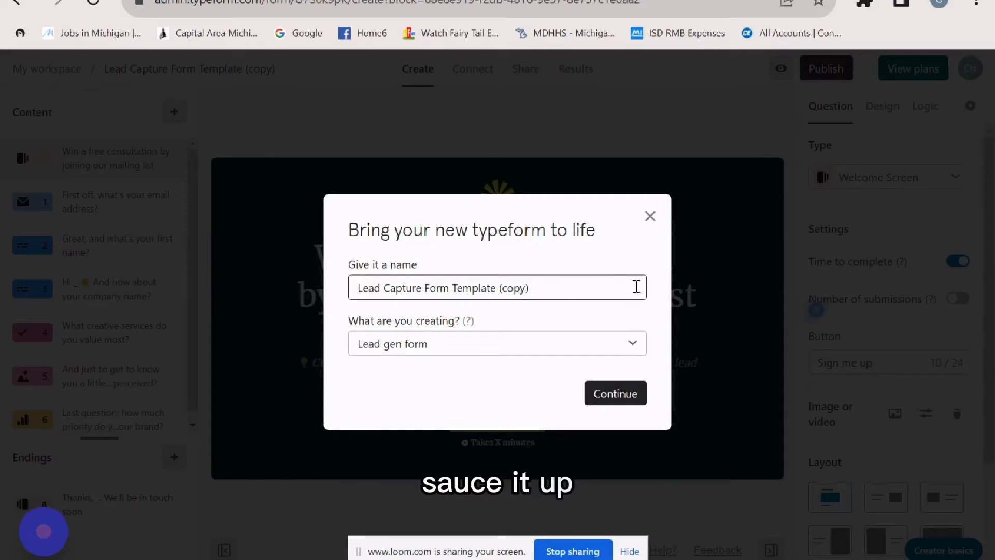
pyautogui.hotkey('ctrl', 'a')
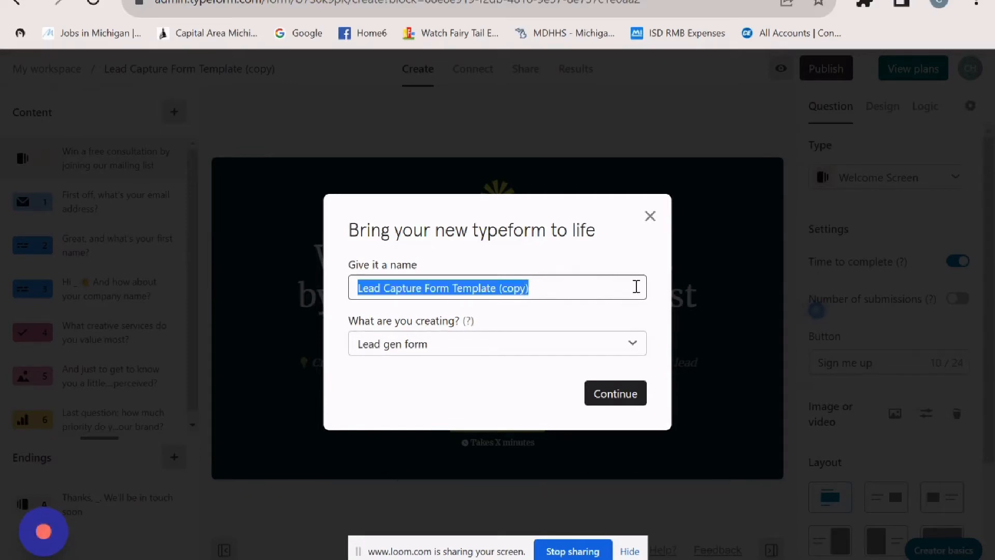
pyautogui.write('Contact Us Tax')
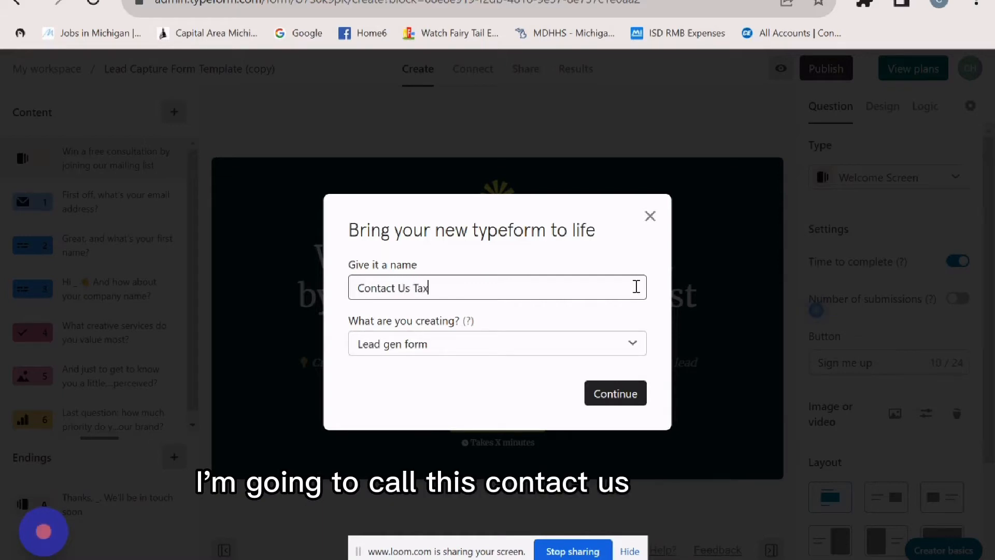
pyautogui.write(' Prep Form')
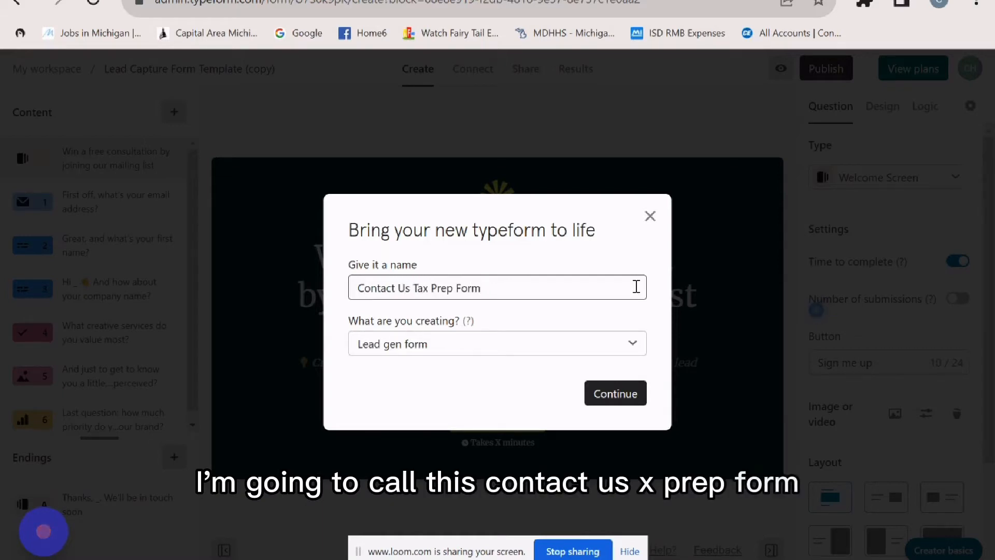
pyautogui.click(624, 399)
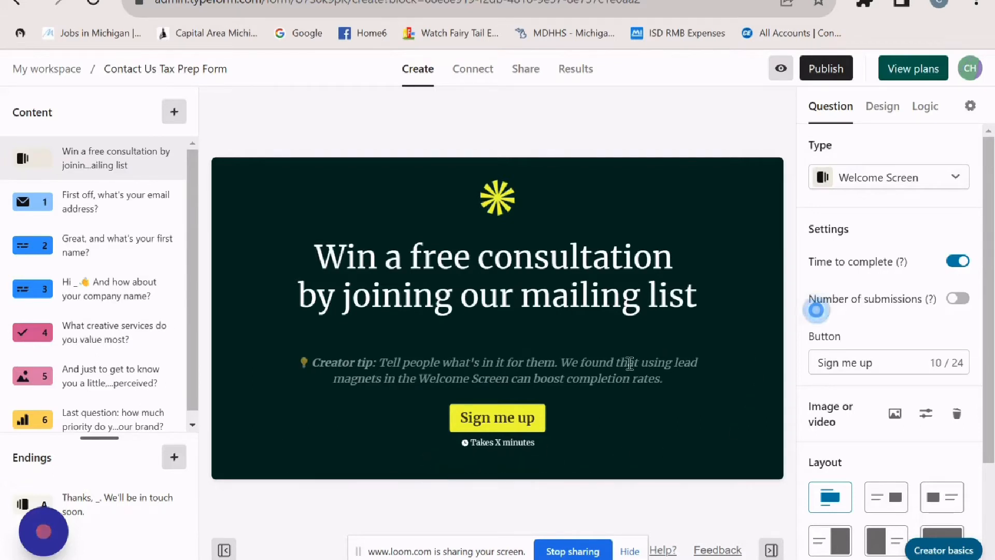
# - Delete the welcome screen's creator tip and remove its asterisk image
pyautogui.moveTo(665, 379); pyautogui.dragTo(297, 361)
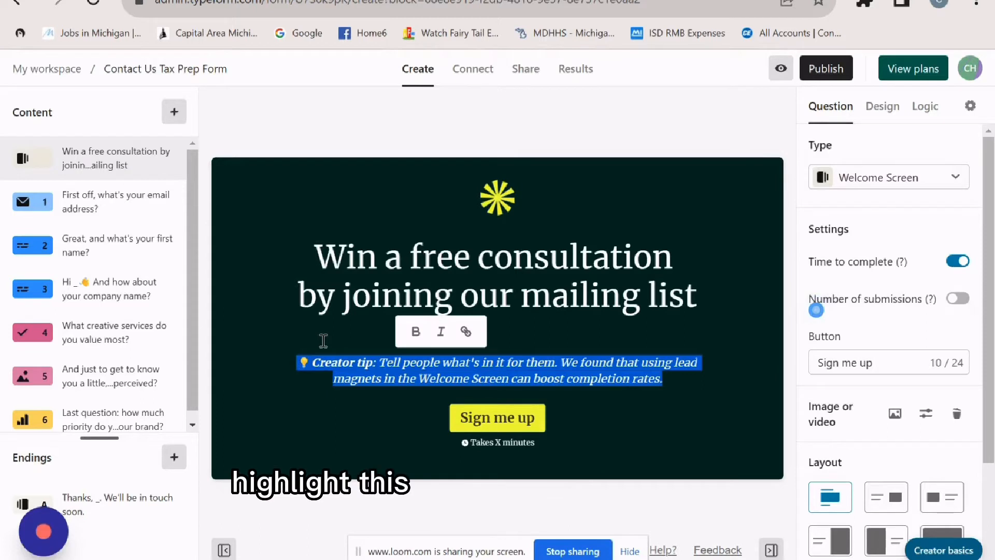
pyautogui.press('BackSpace')
pyautogui.moveTo(497, 207)
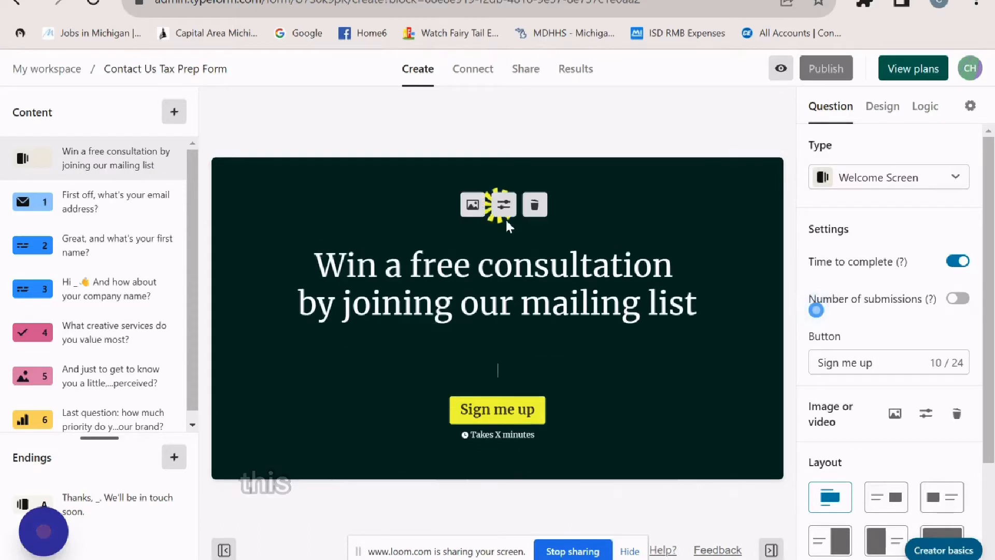
pyautogui.click(534, 206)
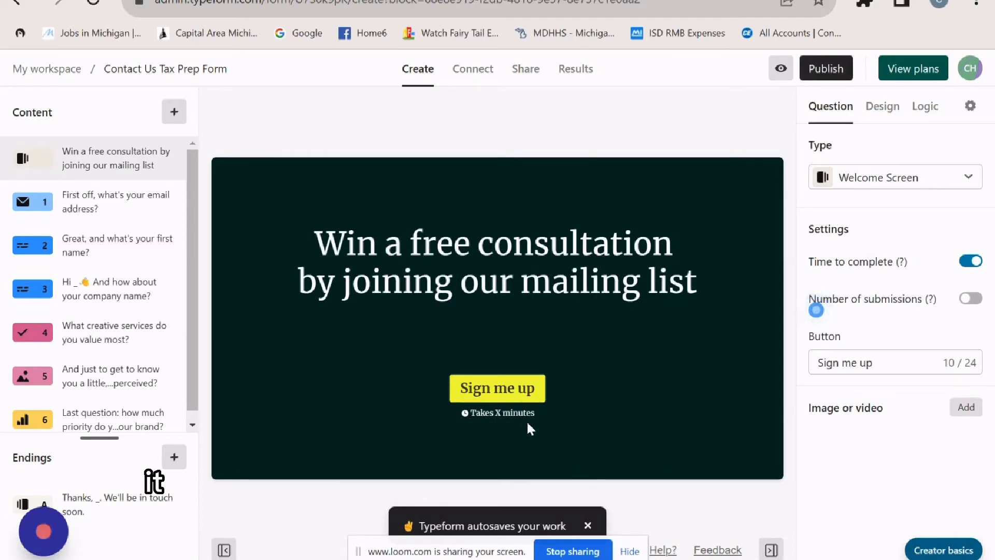
pyautogui.moveTo(478, 416)
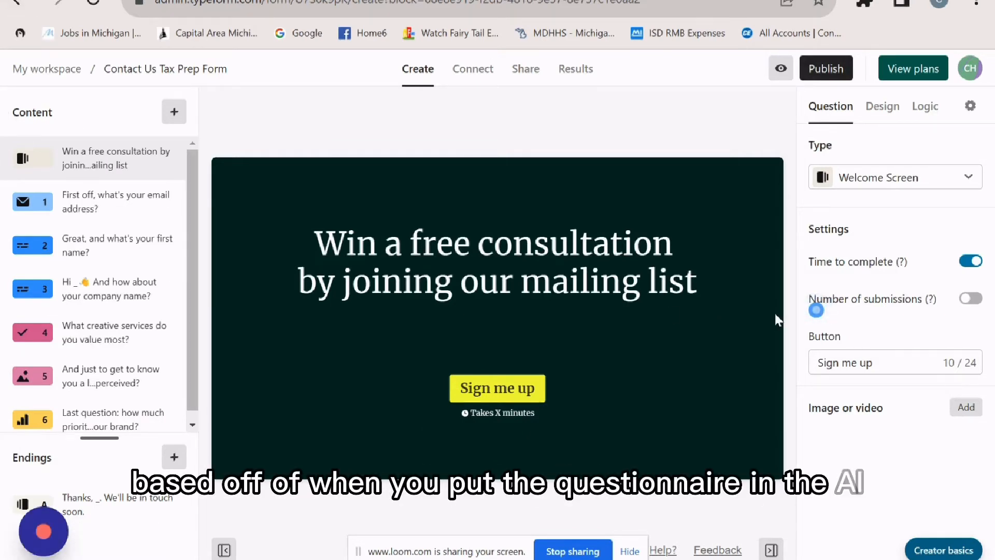
# - Change the welcome headline to 'Request a free Tax Prep…', then select the email question's creator tip
pyautogui.doubleClick(378, 244)
pyautogui.write('Reques')
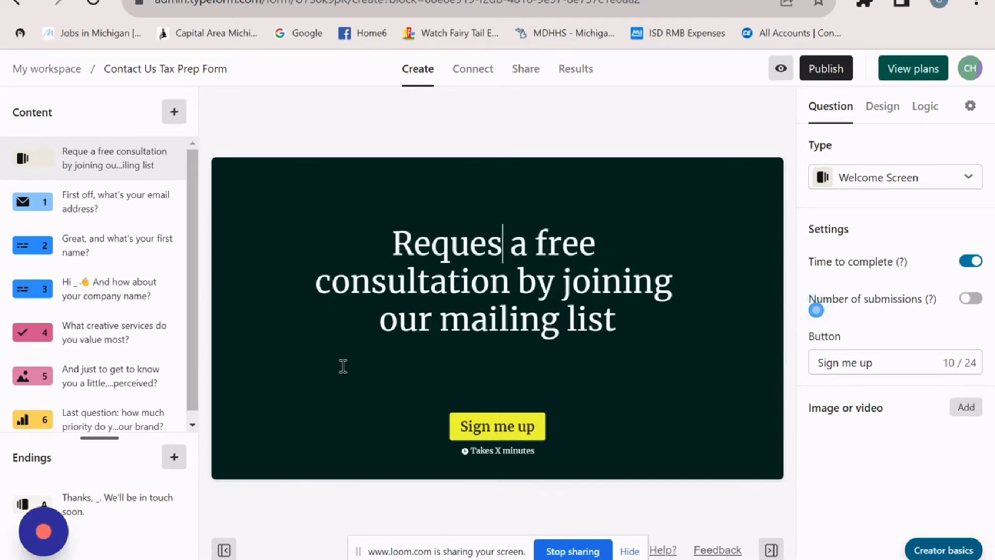
pyautogui.write('t')
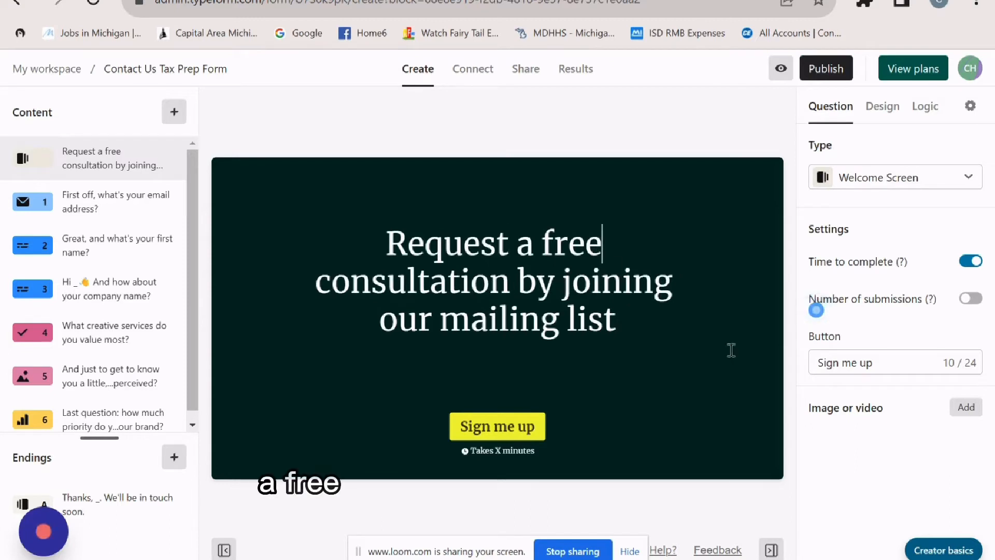
pyautogui.write(' a free Tax P')
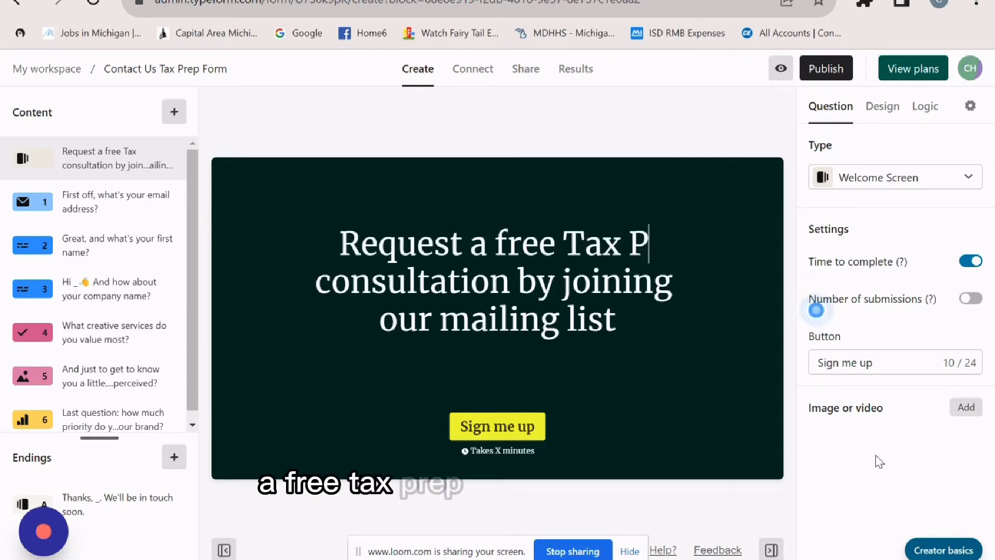
pyautogui.write('rep')
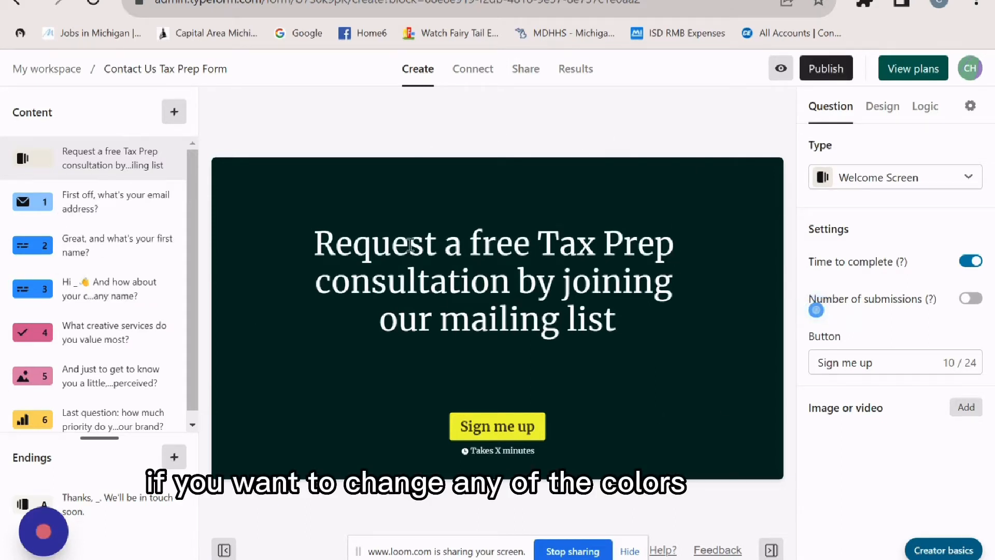
pyautogui.click(884, 107)
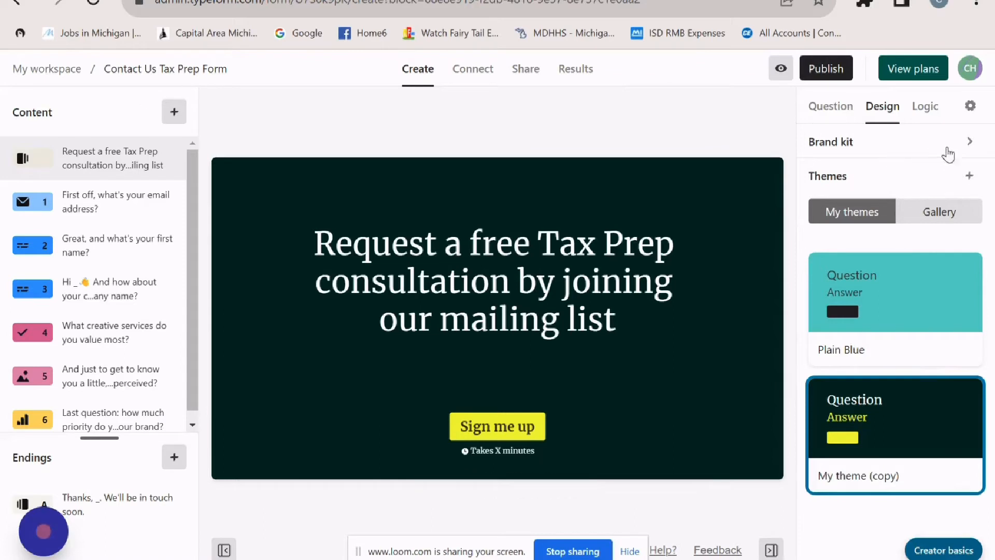
pyautogui.click(115, 202)
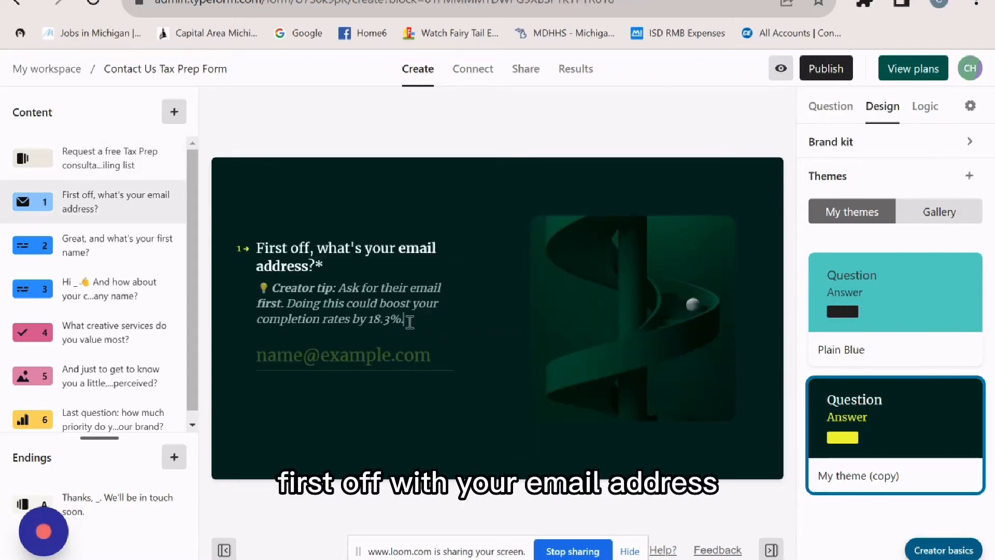
pyautogui.moveTo(410, 321); pyautogui.dragTo(259, 282)
# - Delete the email question's creator tip and swap its image for an Unsplash stacked-dollar-bills photo
pyautogui.press('BackSpace')
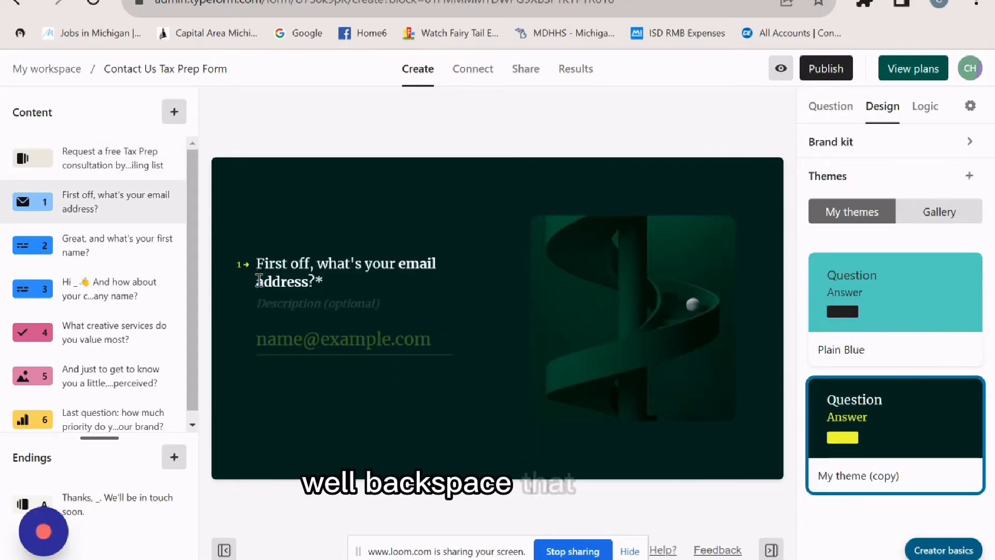
pyautogui.click(844, 105)
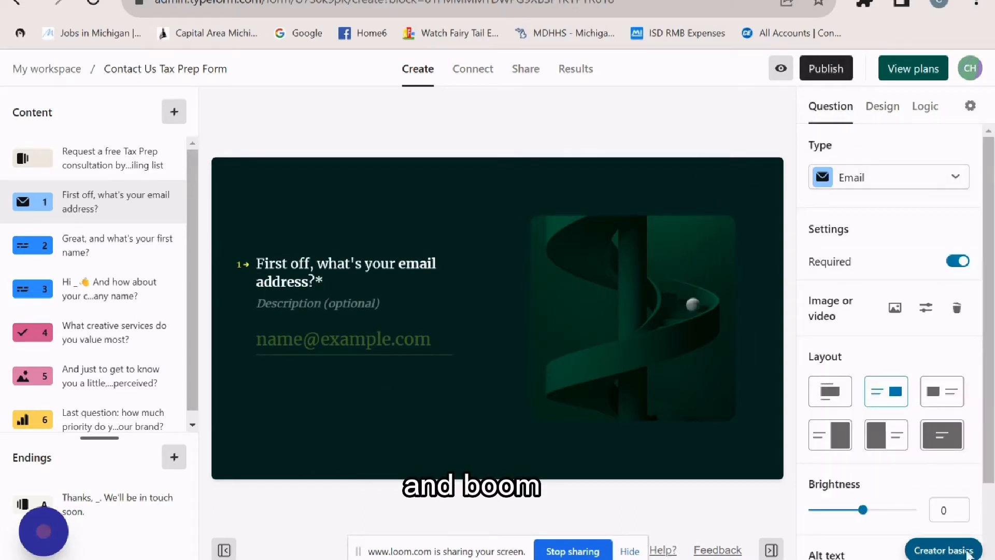
pyautogui.moveTo(711, 321)
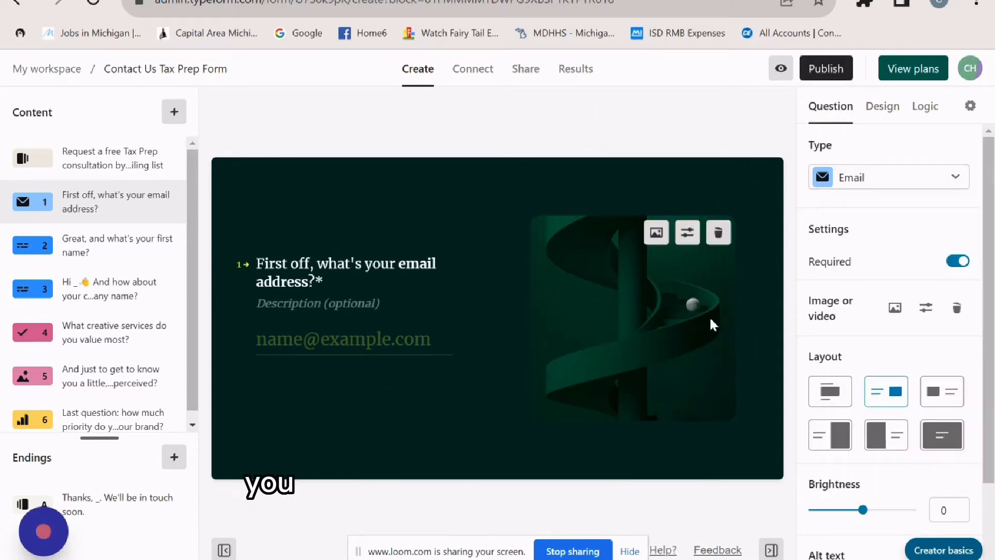
pyautogui.click(656, 235)
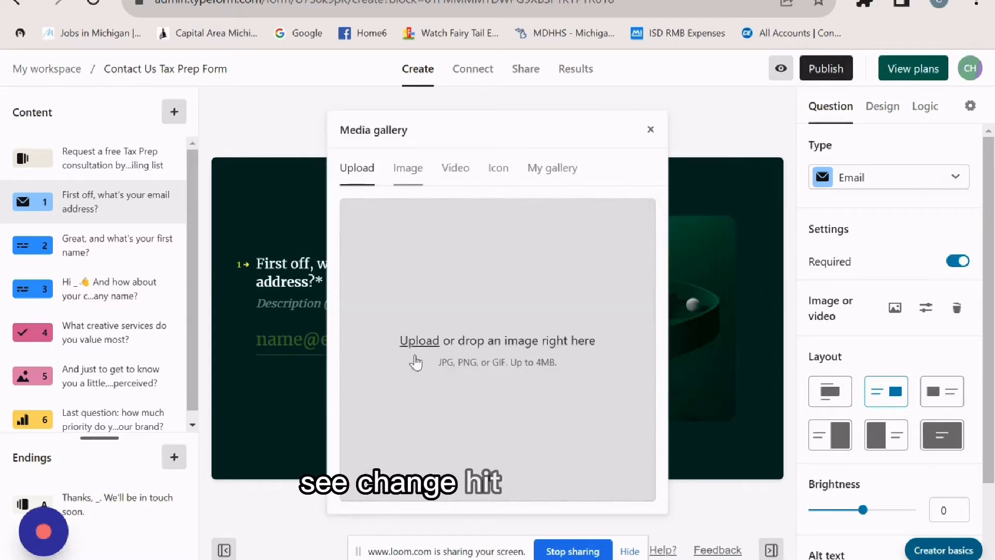
pyautogui.click(417, 187)
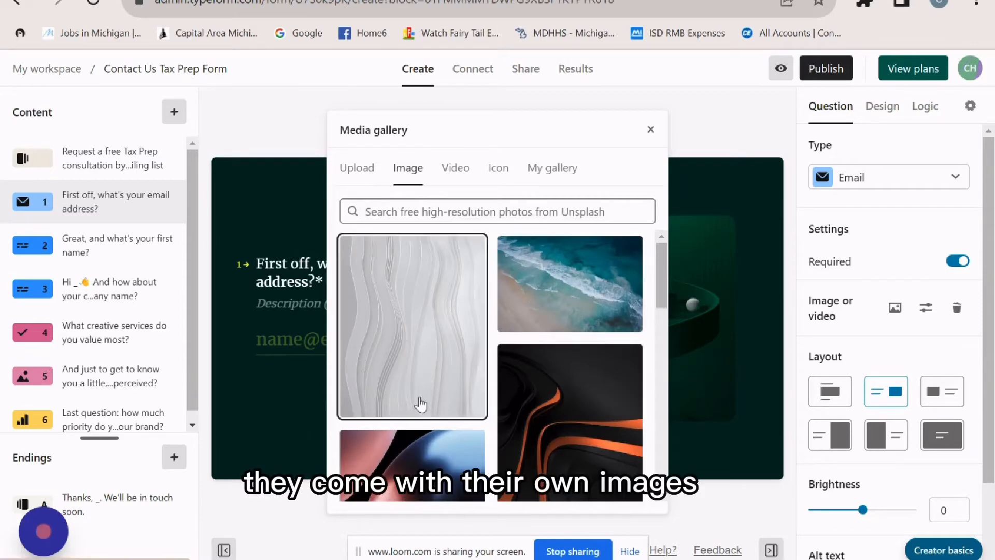
pyautogui.click(533, 208)
pyautogui.write('money')
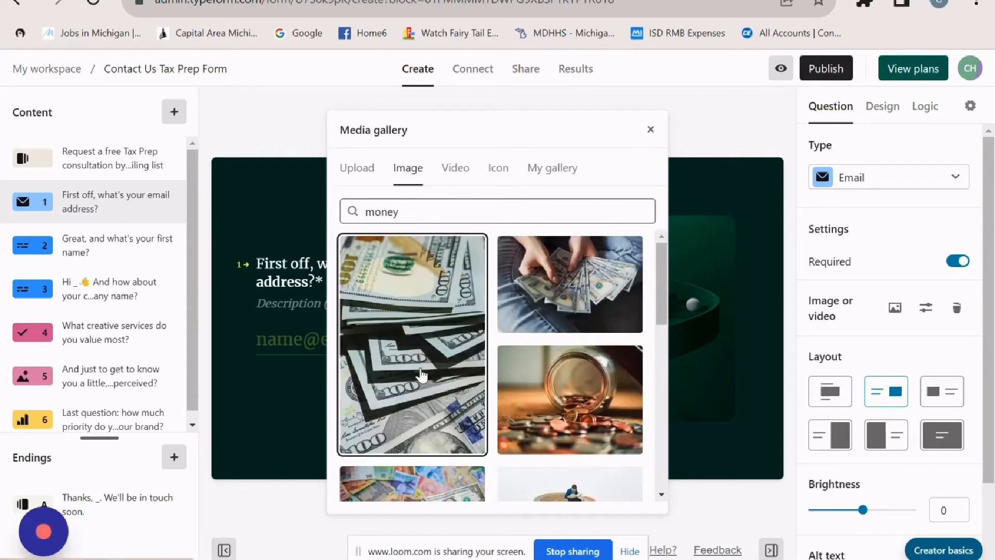
pyautogui.click(423, 375)
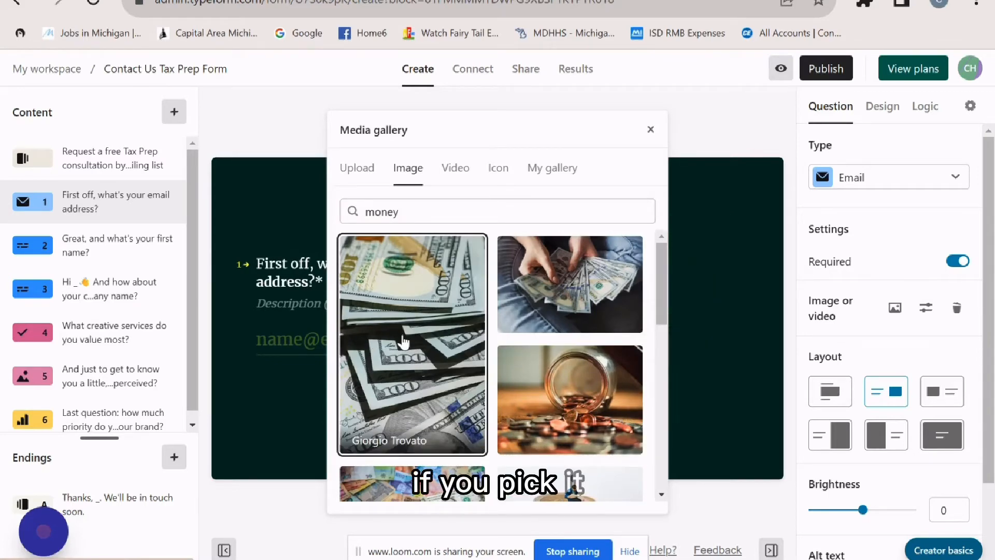
pyautogui.scroll(-3, 596, 373)
pyautogui.click(650, 130)
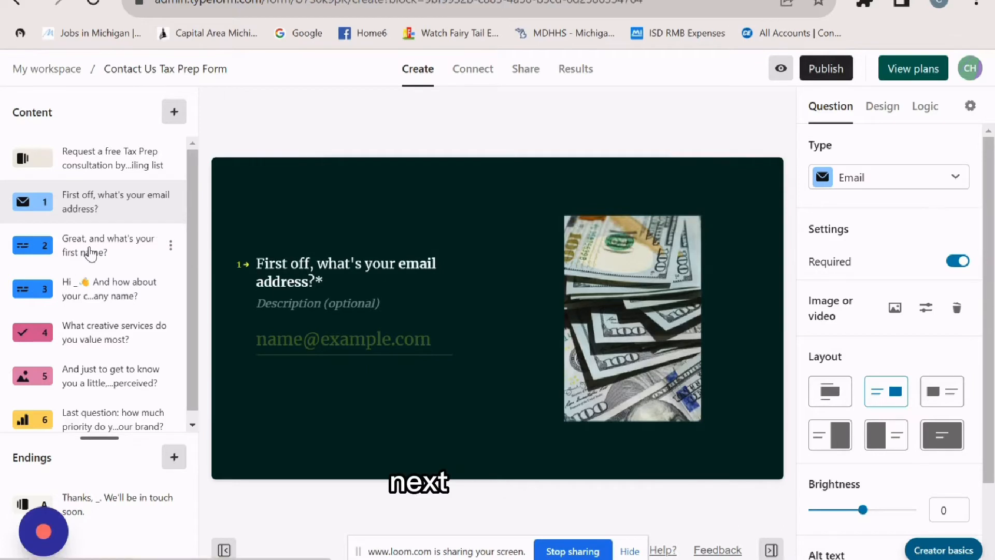
# - Delete the creator tips from question 2 (first name) and question 3 (company name)
pyautogui.click(119, 249)
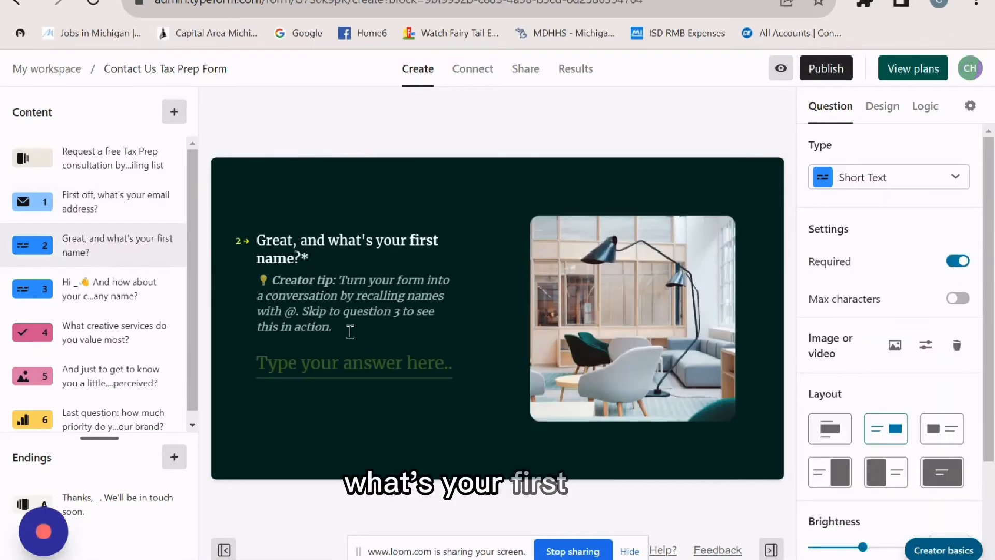
pyautogui.moveTo(337, 328); pyautogui.dragTo(222, 281)
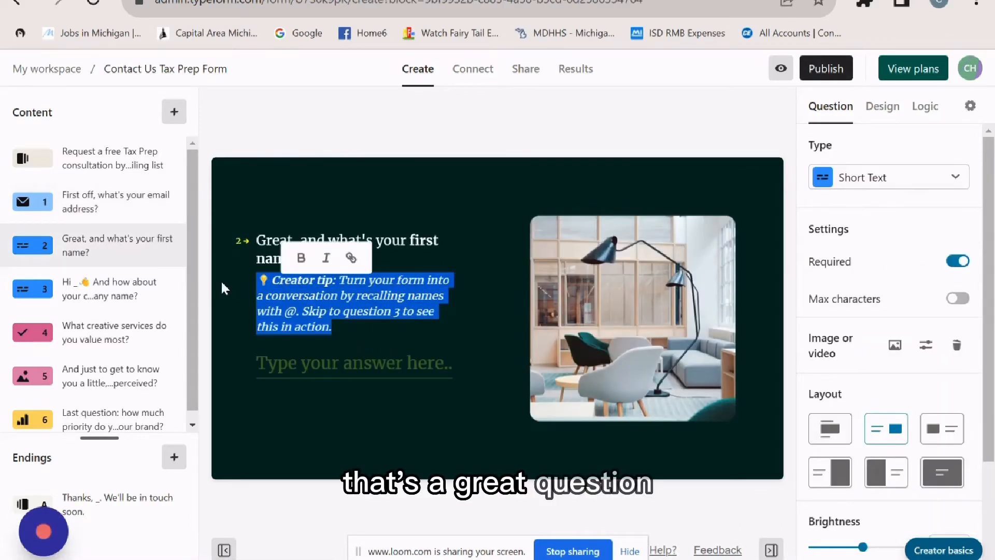
pyautogui.press('BackSpace')
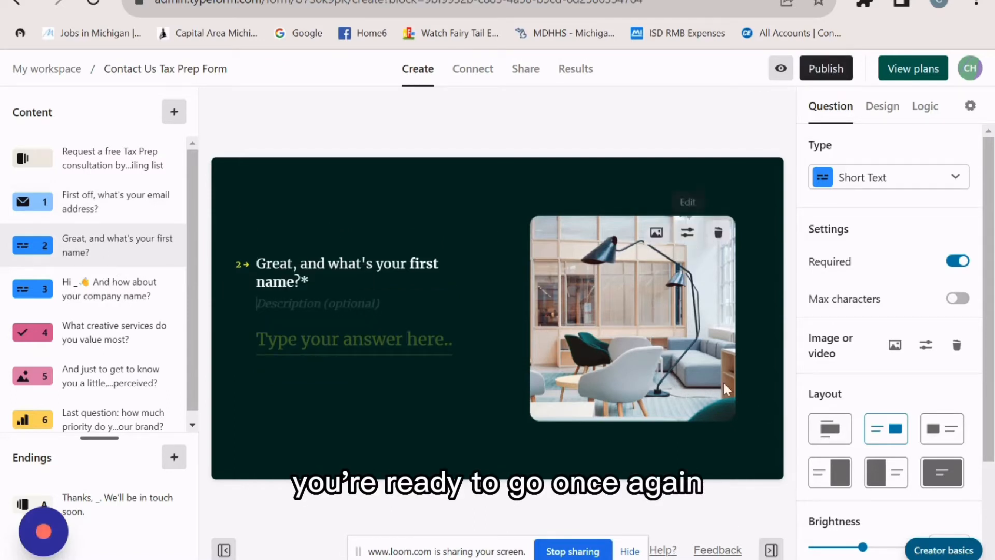
pyautogui.click(40, 295)
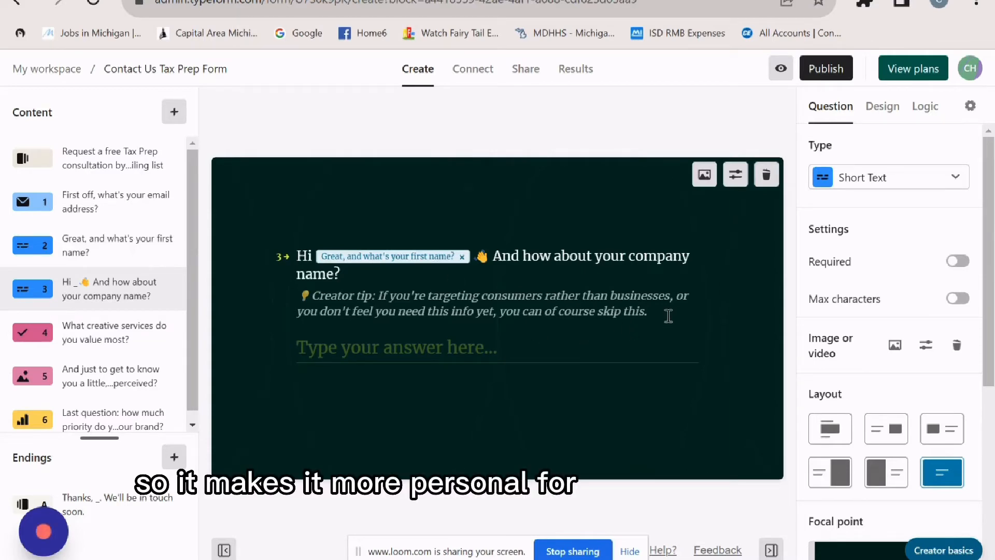
pyautogui.moveTo(669, 316); pyautogui.dragTo(253, 251)
pyautogui.press('BackSpace')
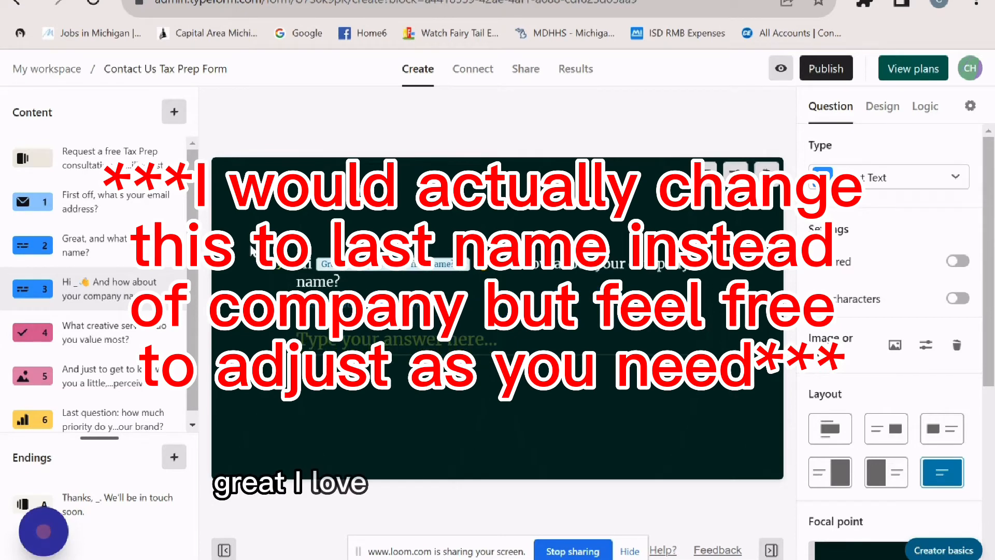
pyautogui.click(111, 338)
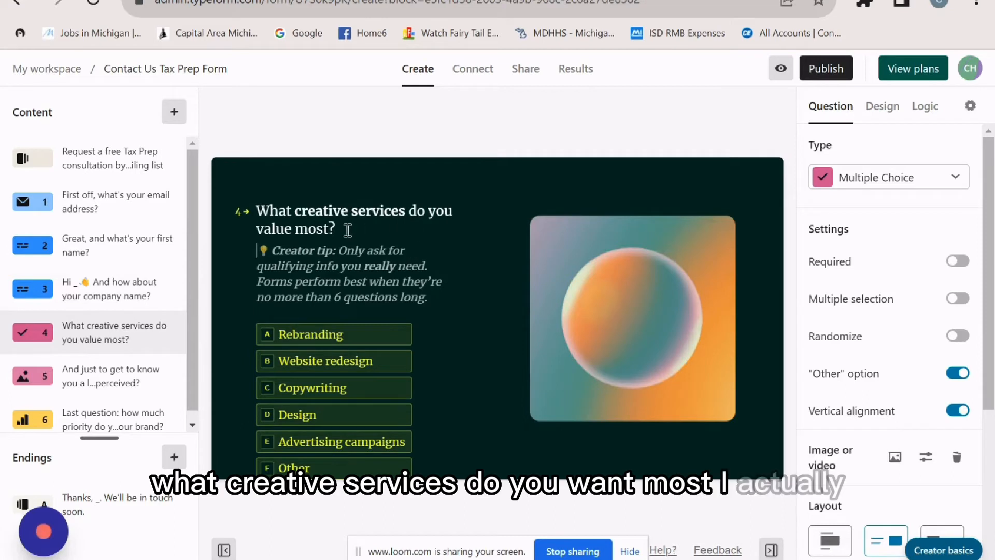
# - Retitle question 4 as 'What is your last name?'
pyautogui.click(110, 392)
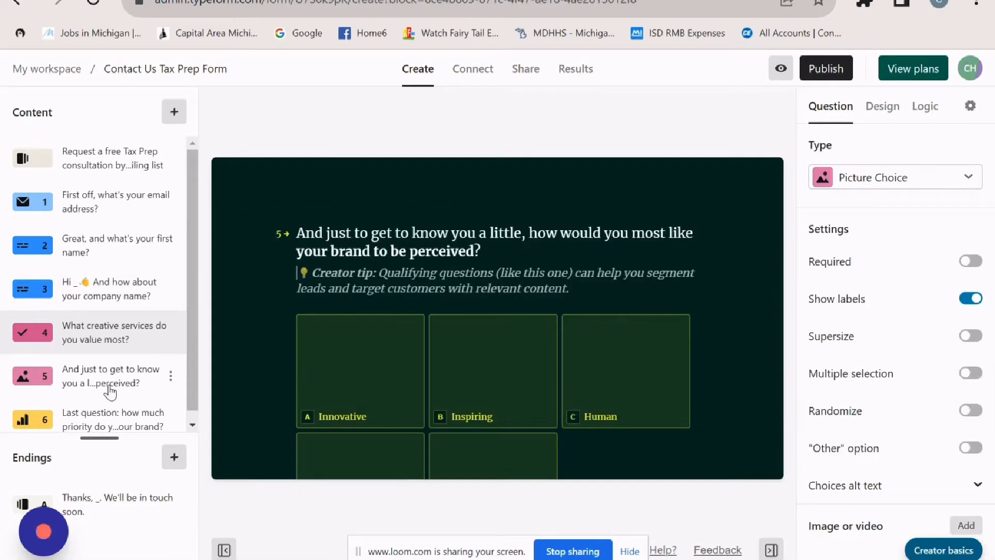
pyautogui.click(137, 326)
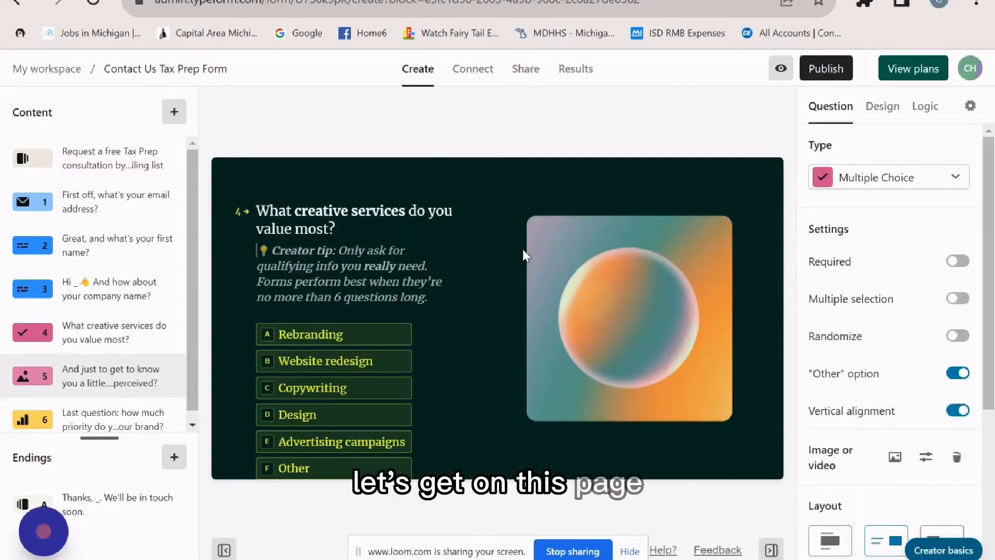
pyautogui.click(325, 227)
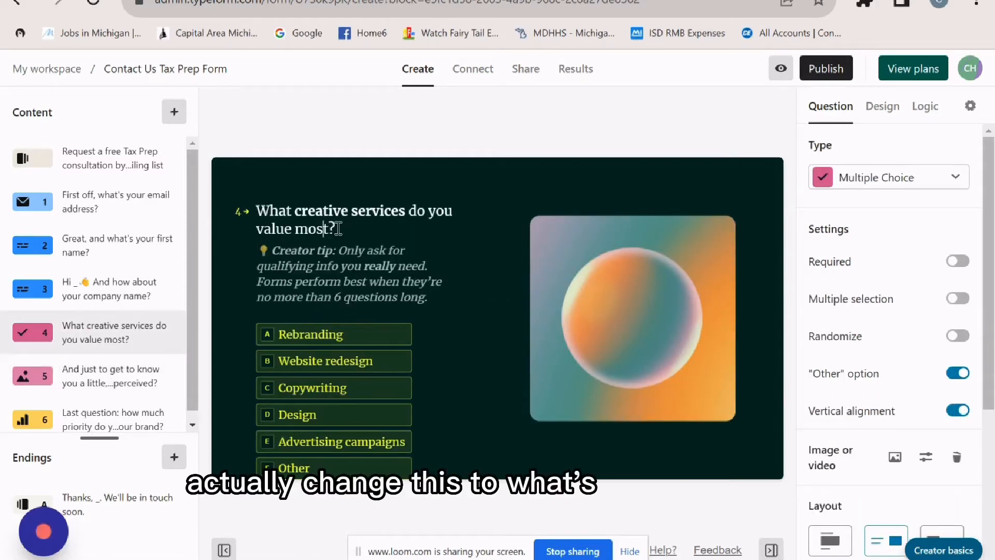
pyautogui.moveTo(332, 229); pyautogui.dragTo(295, 204)
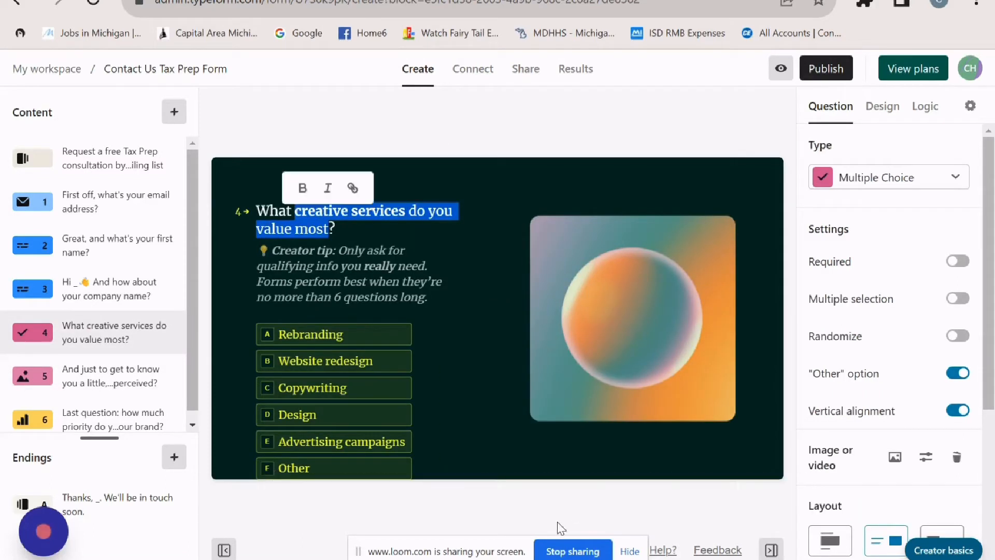
pyautogui.write('i')
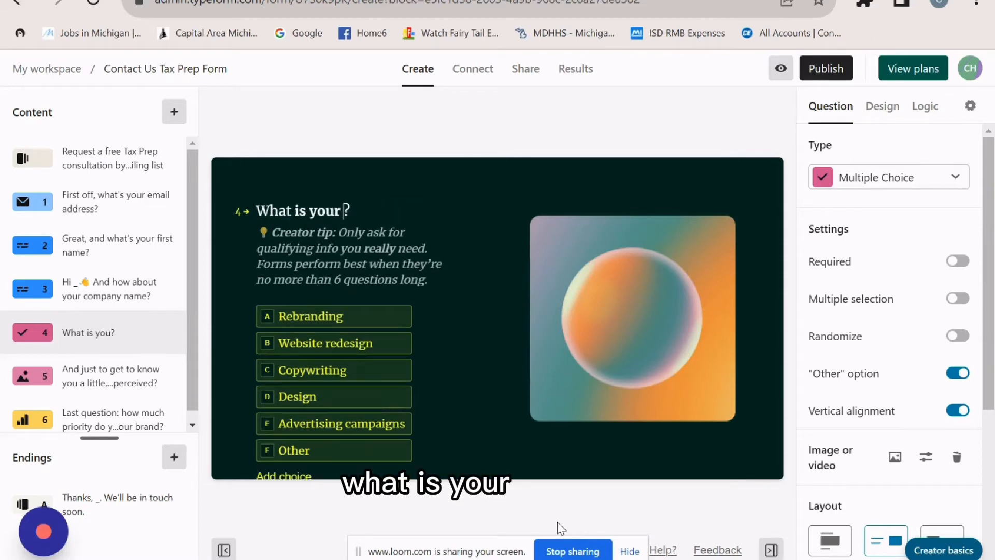
pyautogui.write('s your last name')
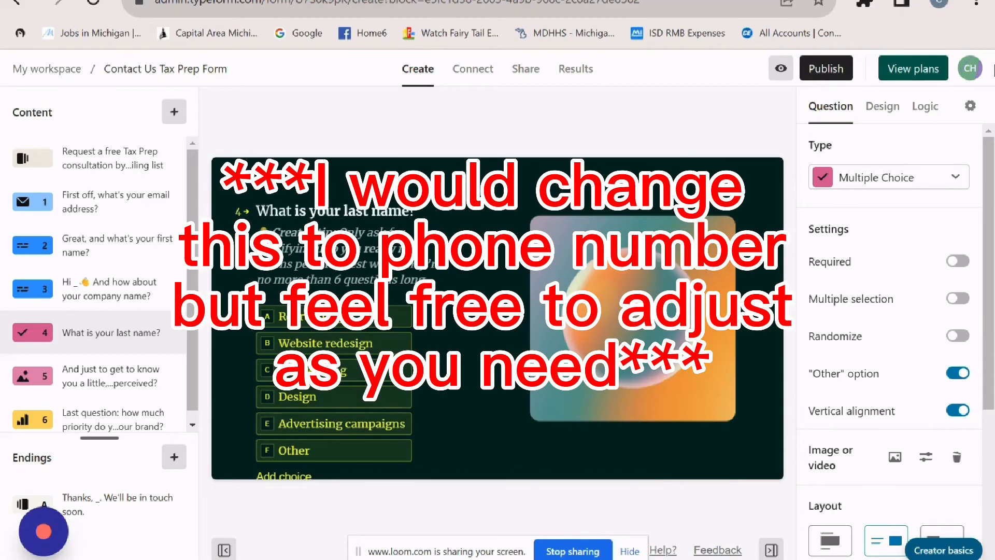
# - Change question 4 to a Short Text answer and delete its creator tip
pyautogui.click(895, 187)
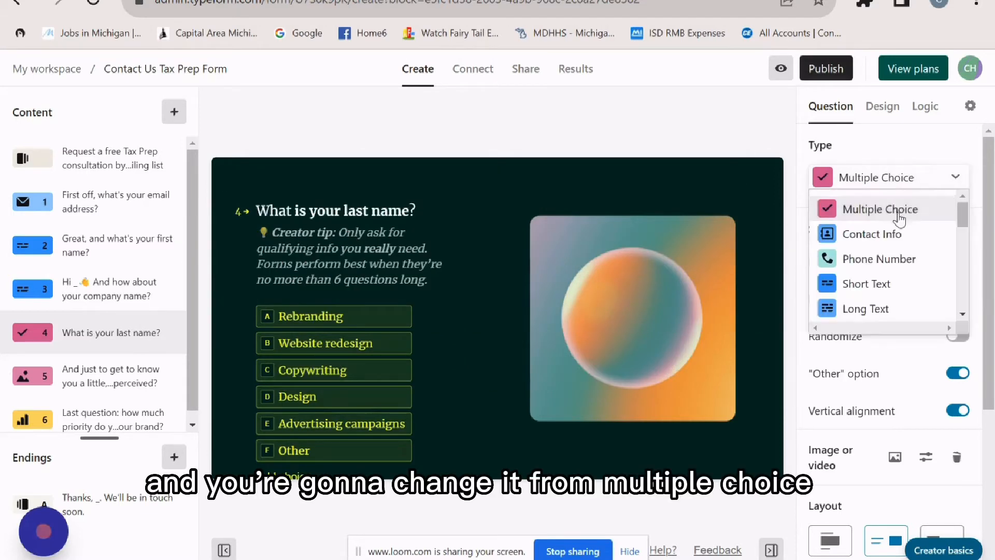
pyautogui.scroll(-2, 904, 269)
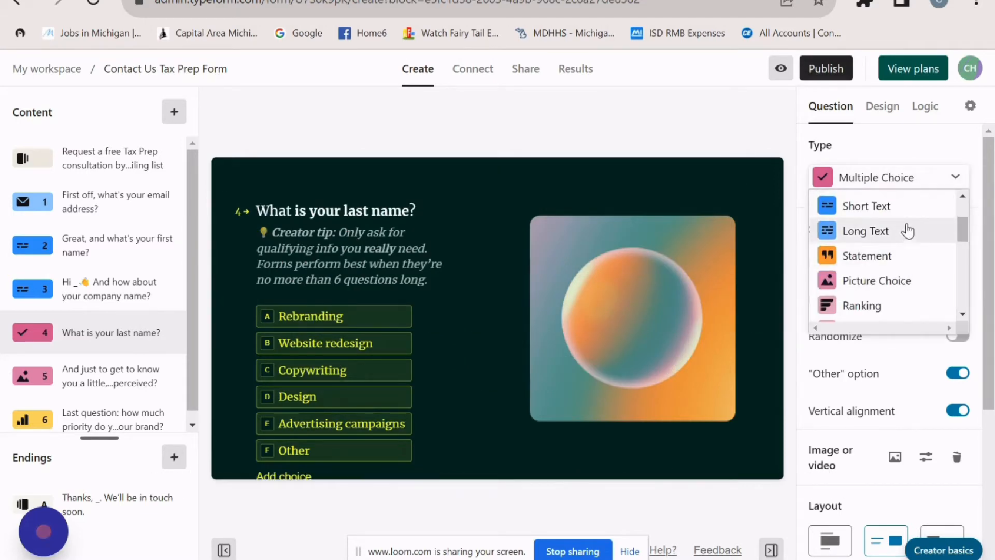
pyautogui.click(907, 213)
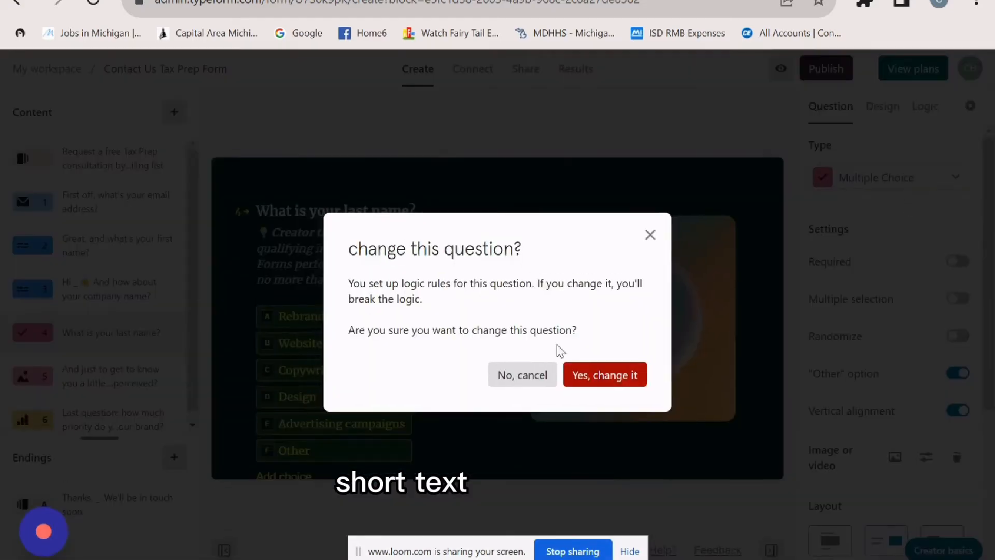
pyautogui.click(596, 387)
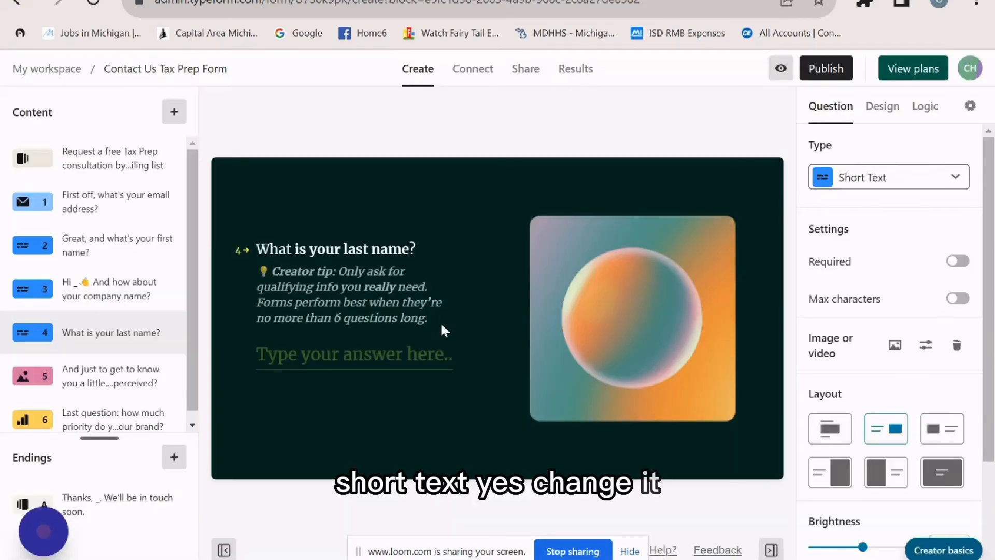
pyautogui.moveTo(428, 318); pyautogui.dragTo(260, 272)
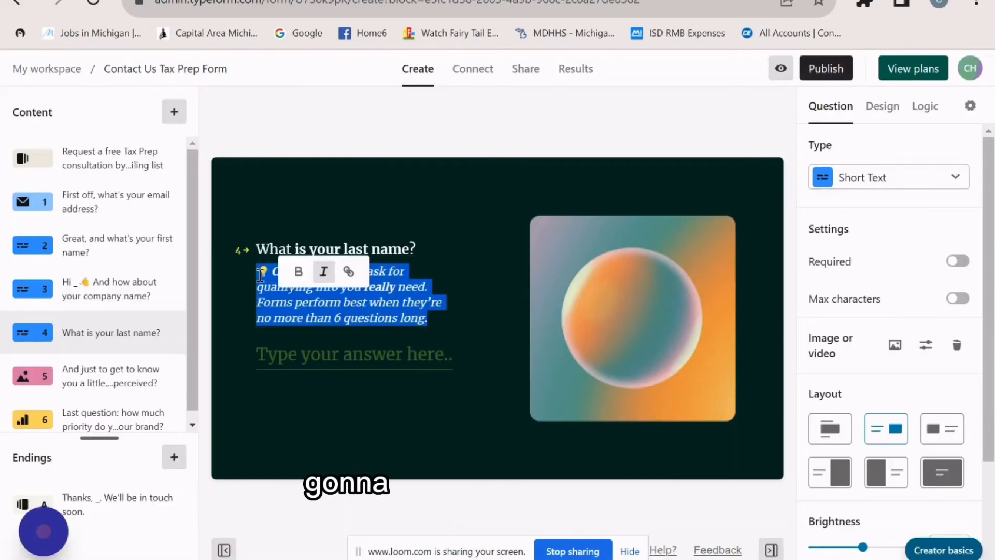
pyautogui.press('BackSpace')
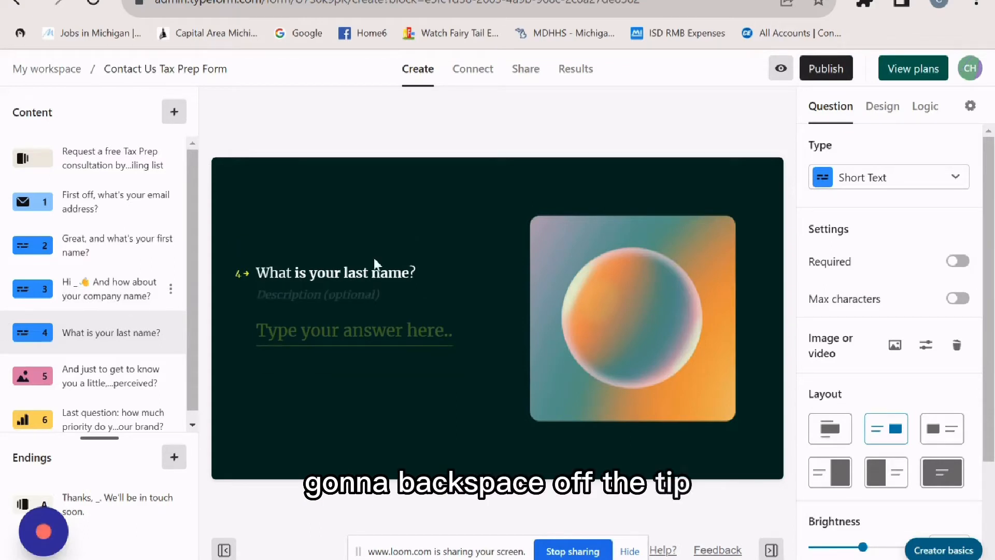
# - Delete the brand-perception picture question
pyautogui.click(133, 373)
pyautogui.click(170, 376)
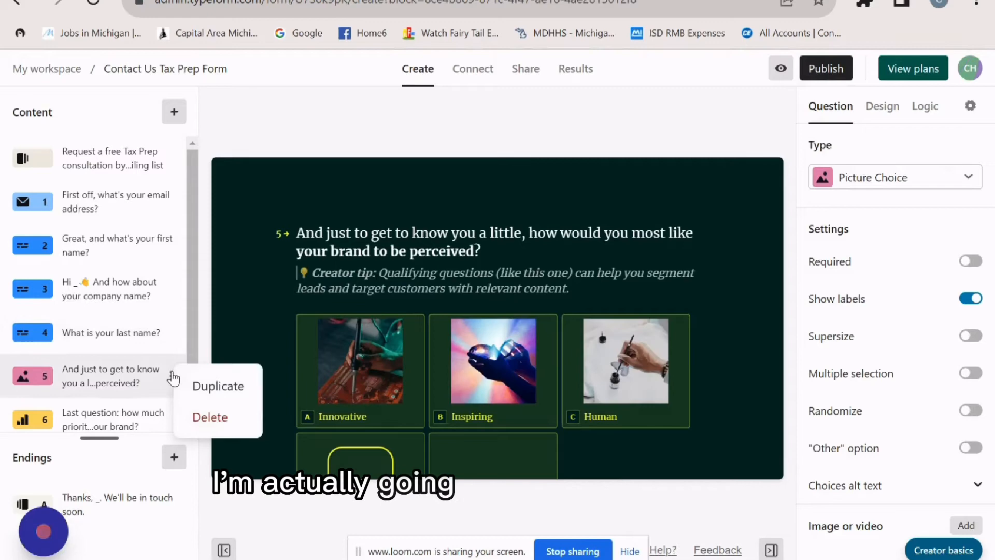
pyautogui.click(210, 417)
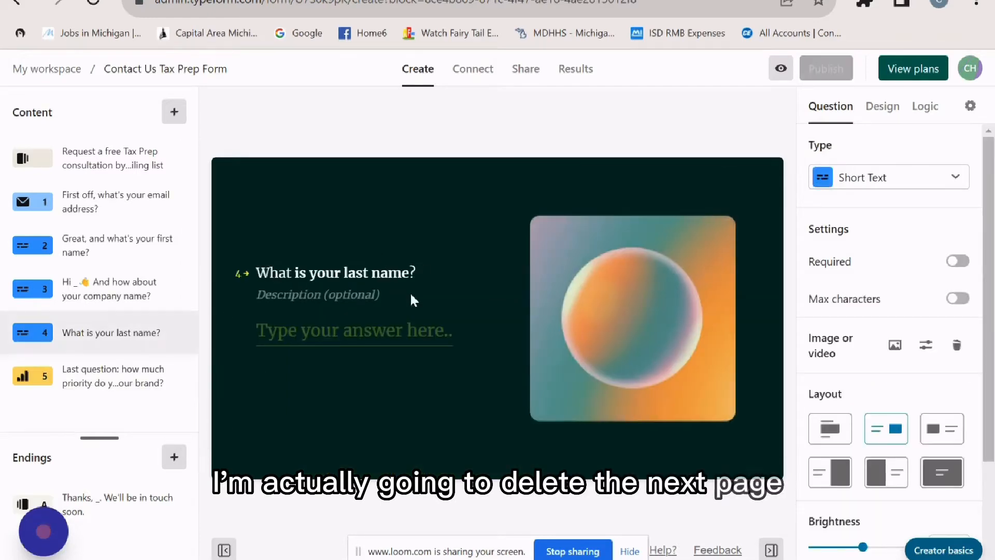
# - Reword the last question to 'Last question: how did you hear about us?' and remove its creator tip
pyautogui.click(97, 382)
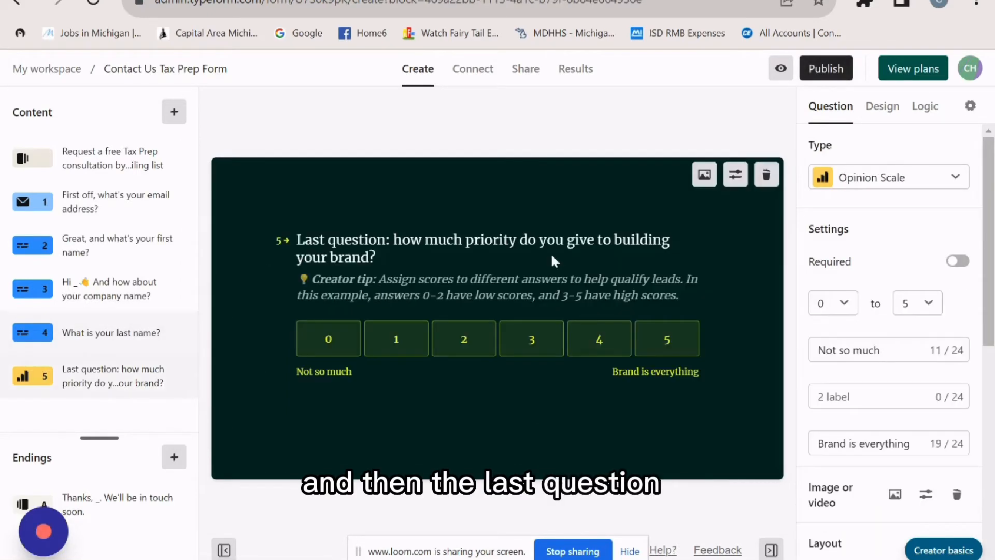
pyautogui.click(397, 237)
pyautogui.hotkey('ctrl', 'shift', 'End')
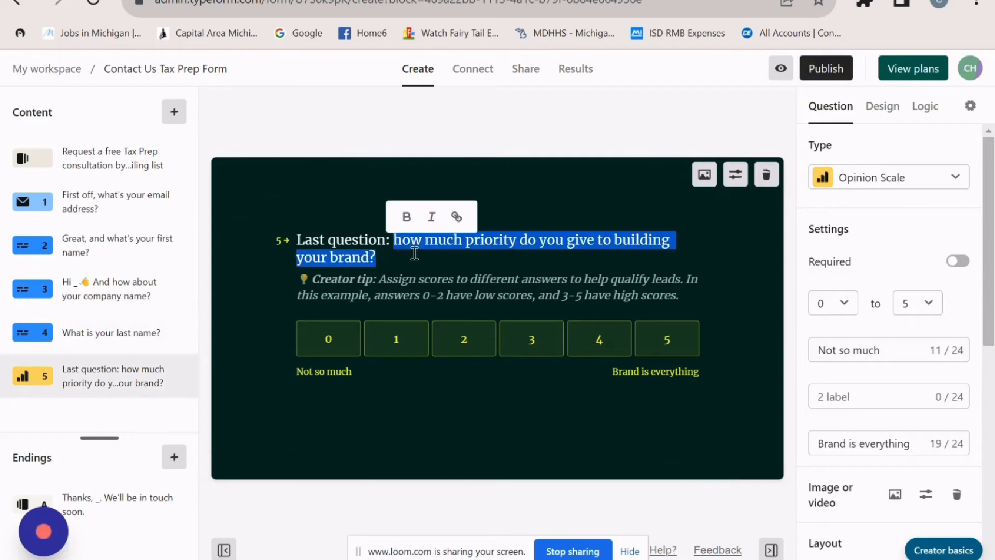
pyautogui.write('how did you hear a')
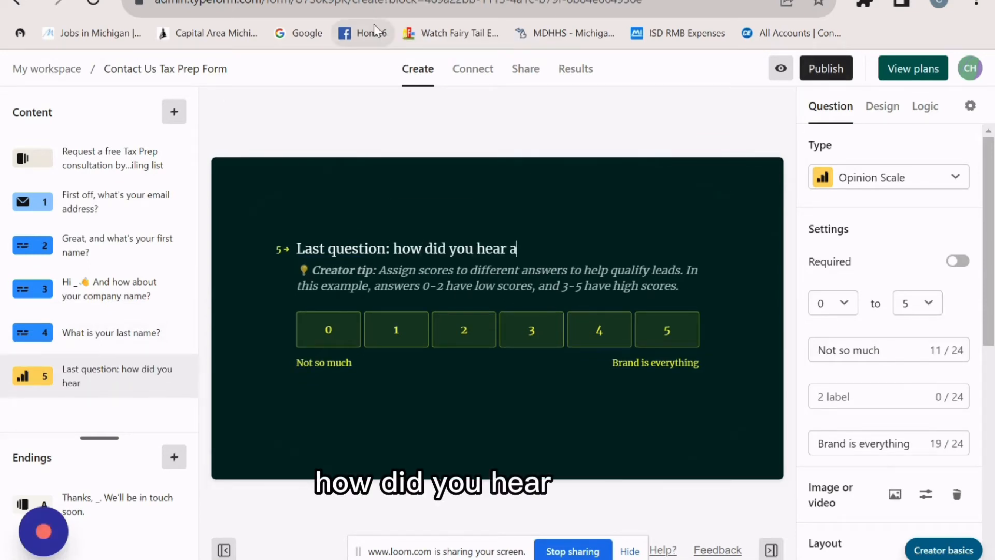
pyautogui.write('bout us?')
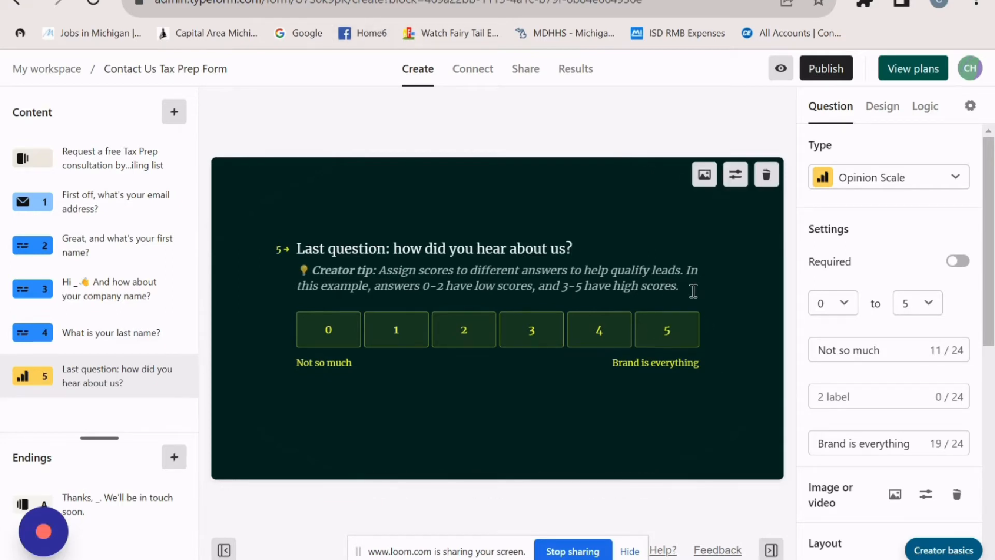
pyautogui.moveTo(688, 285); pyautogui.dragTo(300, 265)
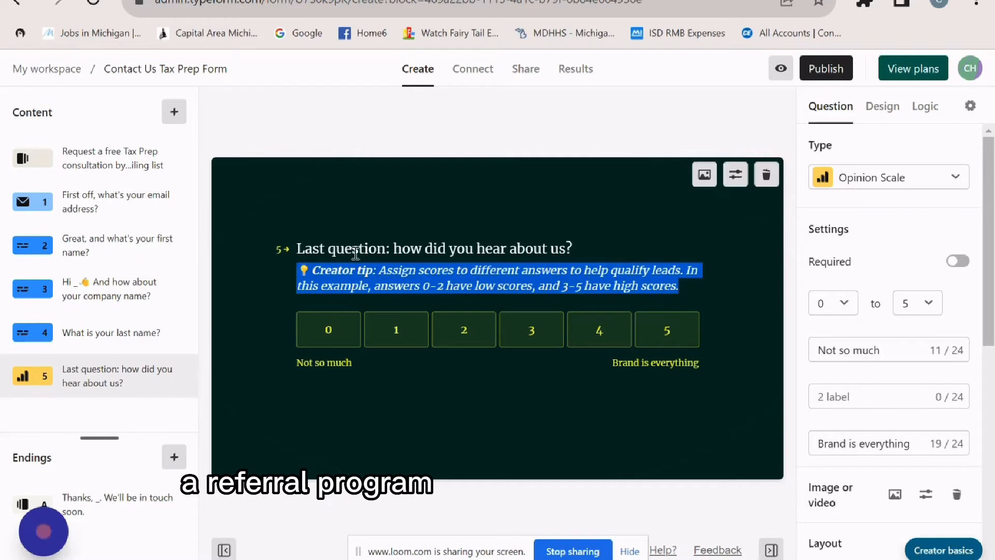
pyautogui.press('BackSpace')
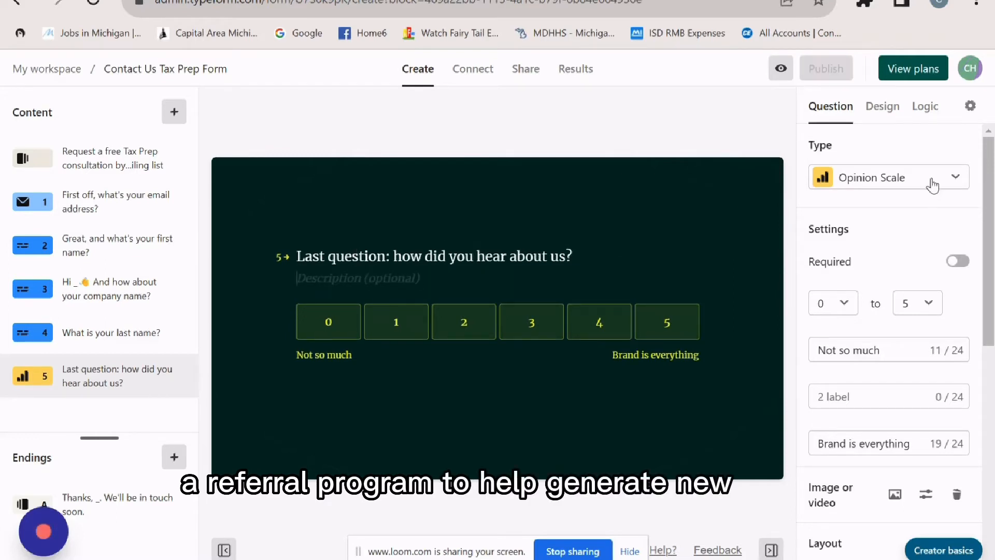
# - Set the last question's type to Short Text
pyautogui.click(930, 179)
pyautogui.scroll(-5, 920, 281)
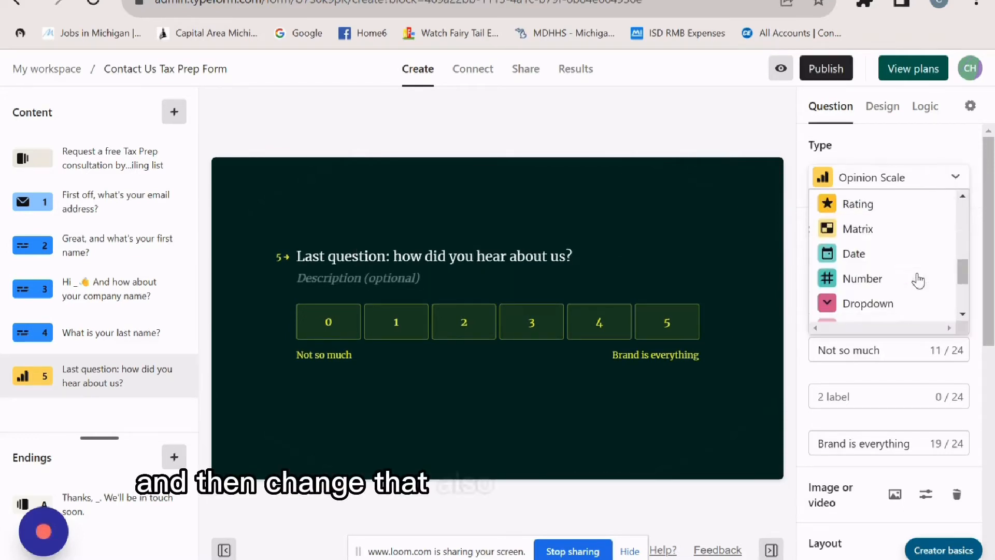
pyautogui.scroll(7, 919, 281)
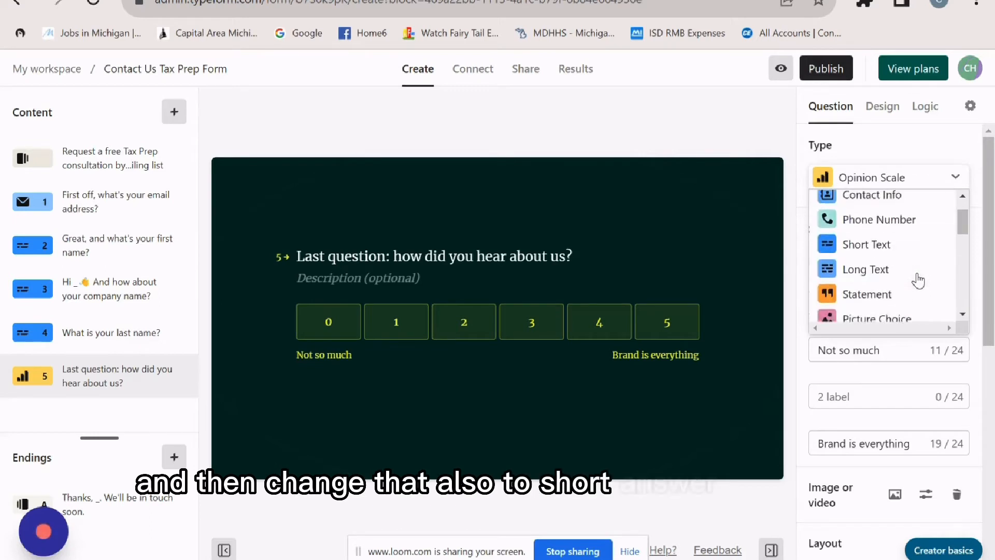
pyautogui.scroll(-1, 919, 226)
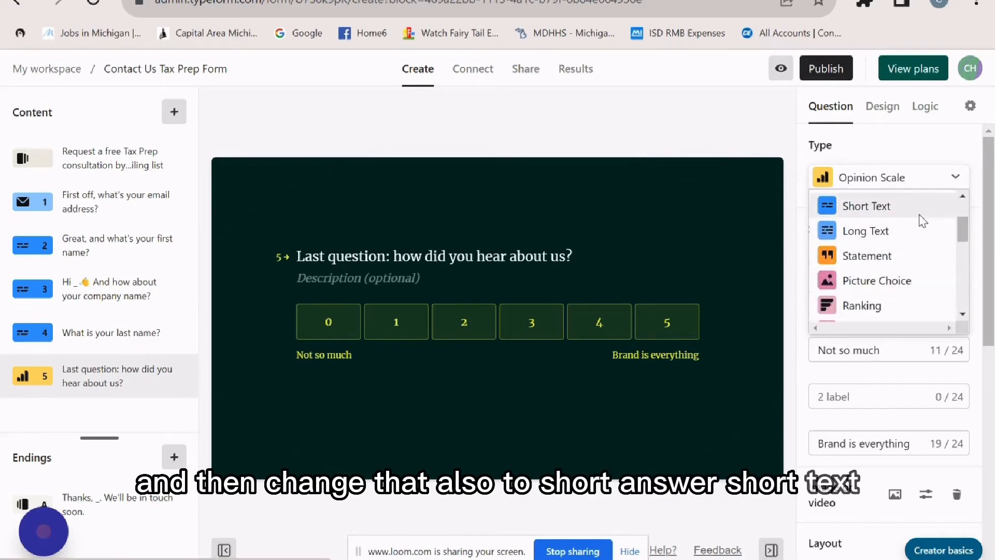
pyautogui.click(919, 210)
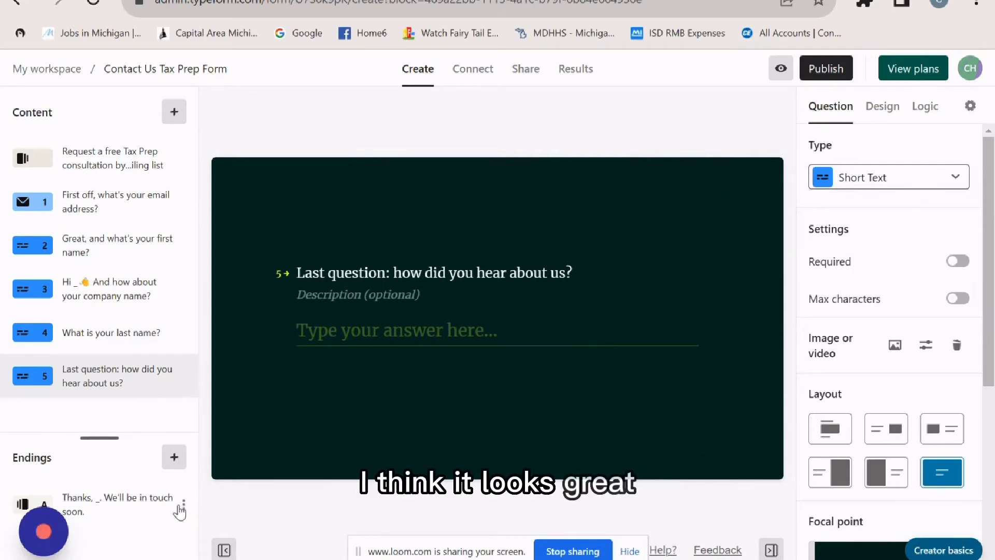
# - Delete the thank-you ending screen
pyautogui.click(178, 505)
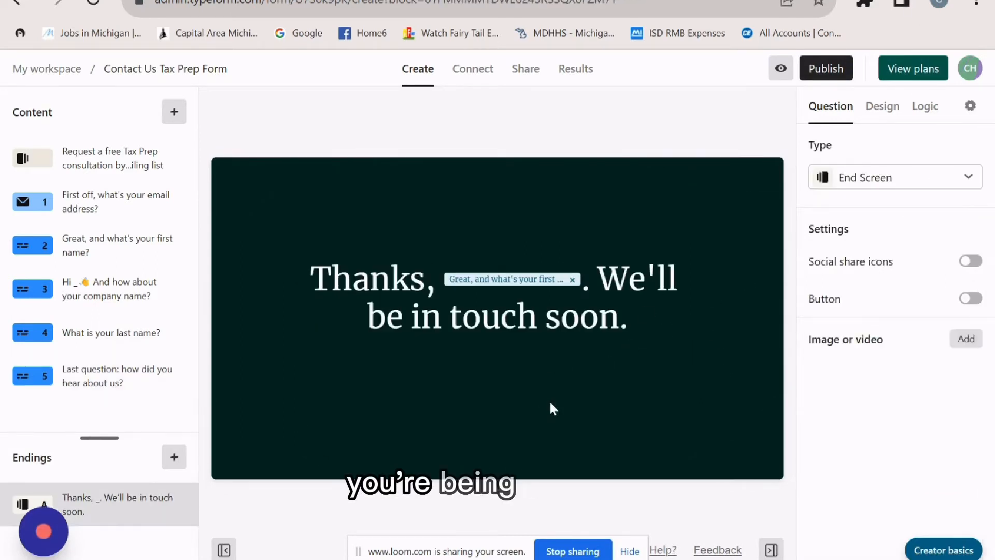
pyautogui.moveTo(185, 507)
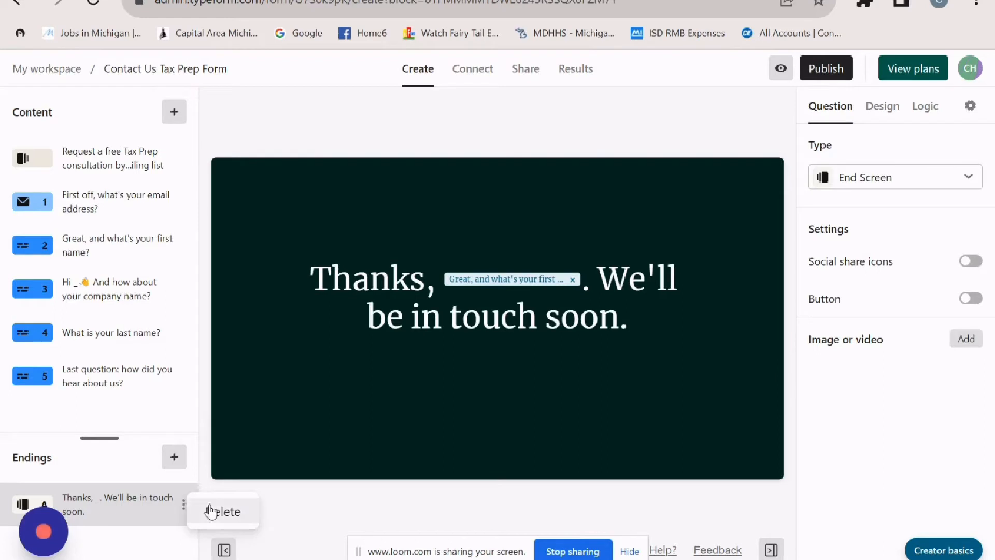
pyautogui.click(221, 512)
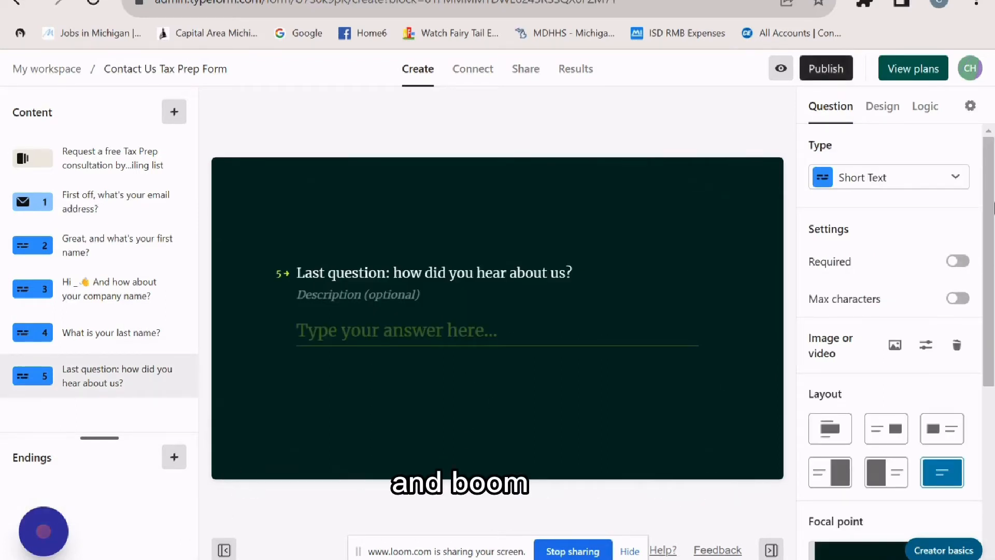
# - Publish the Contact Us Tax Prep Form to get its share link
pyautogui.click(826, 69)
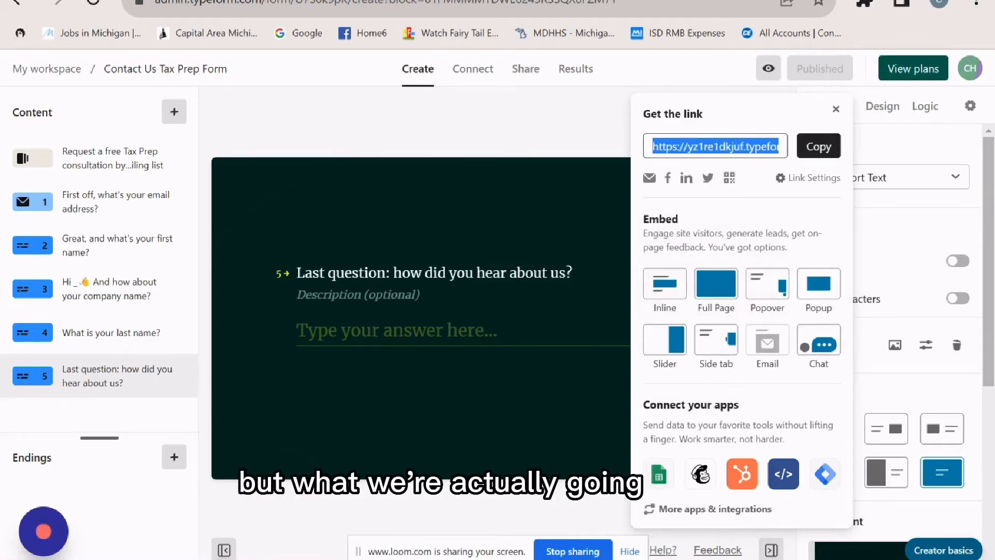
pyautogui.click(467, 1)
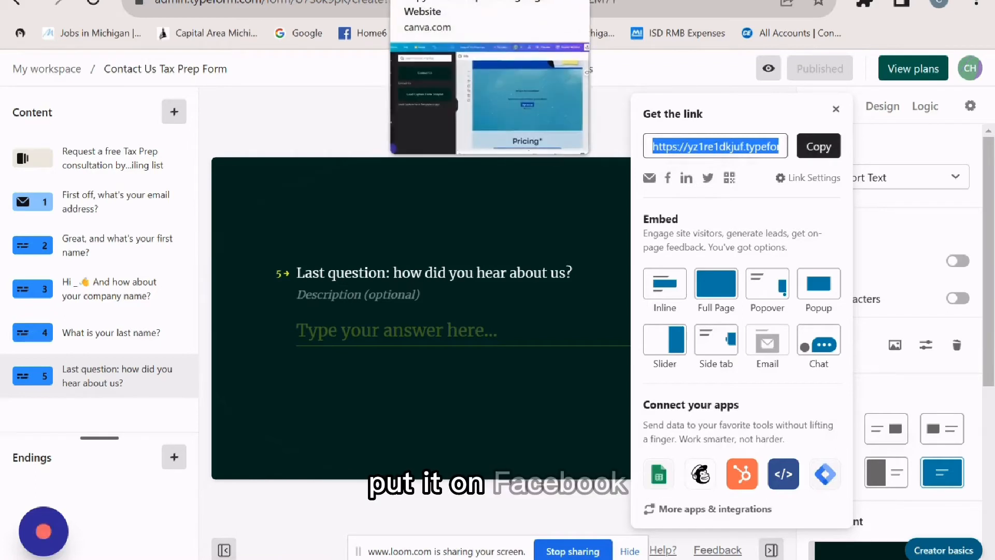
pyautogui.click(451, 1)
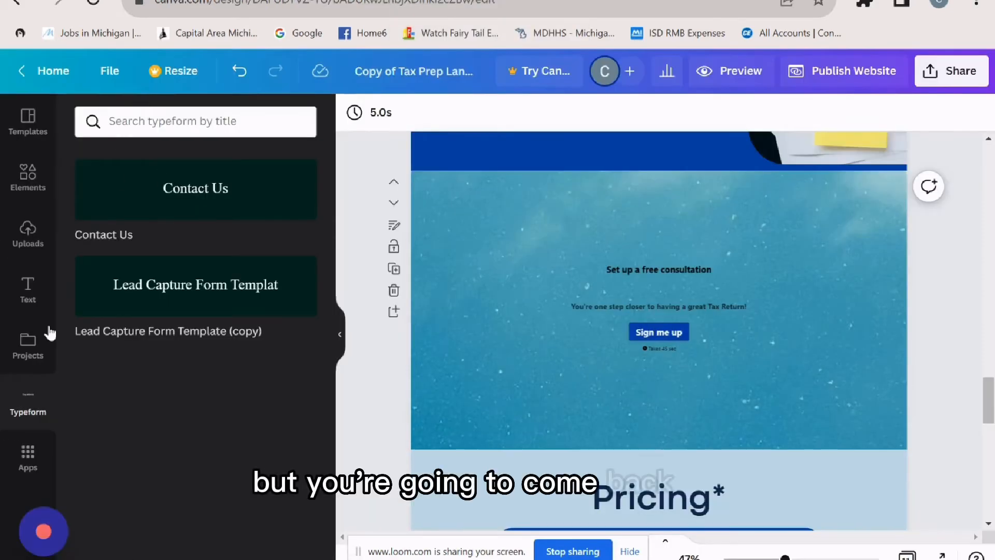
# - Back in Canva, reload the Copy of Tax Prep Landing Page design
pyautogui.click(29, 369)
pyautogui.click(30, 409)
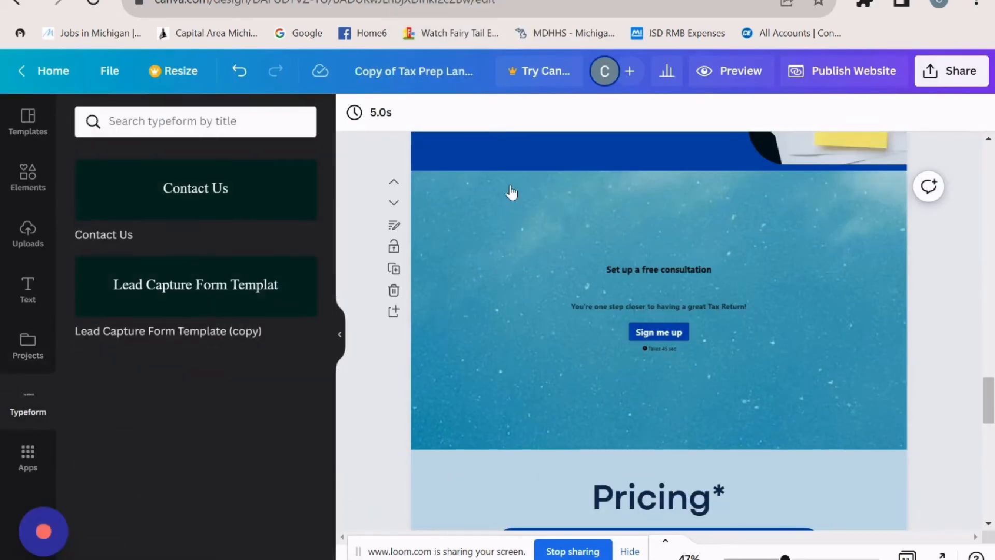
pyautogui.click(89, 7)
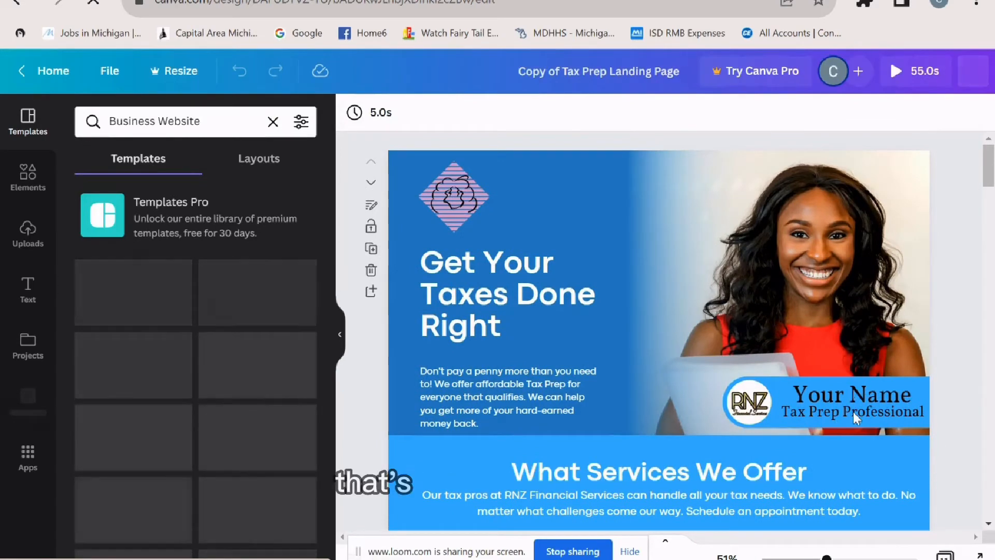
# - Replace 'Your Name' in the hero badge with the preparer's full name
pyautogui.click(841, 398)
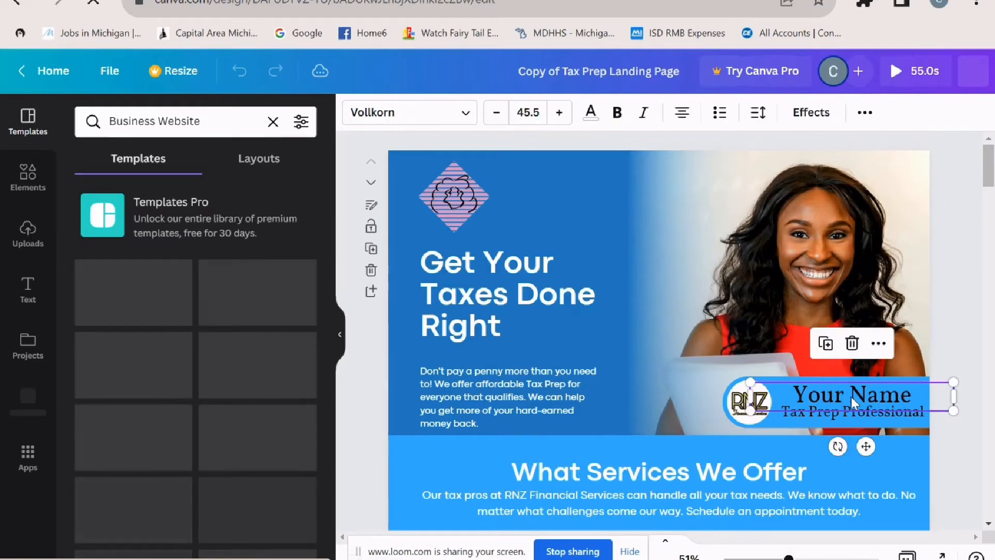
pyautogui.moveTo(853, 397); pyautogui.dragTo(917, 395)
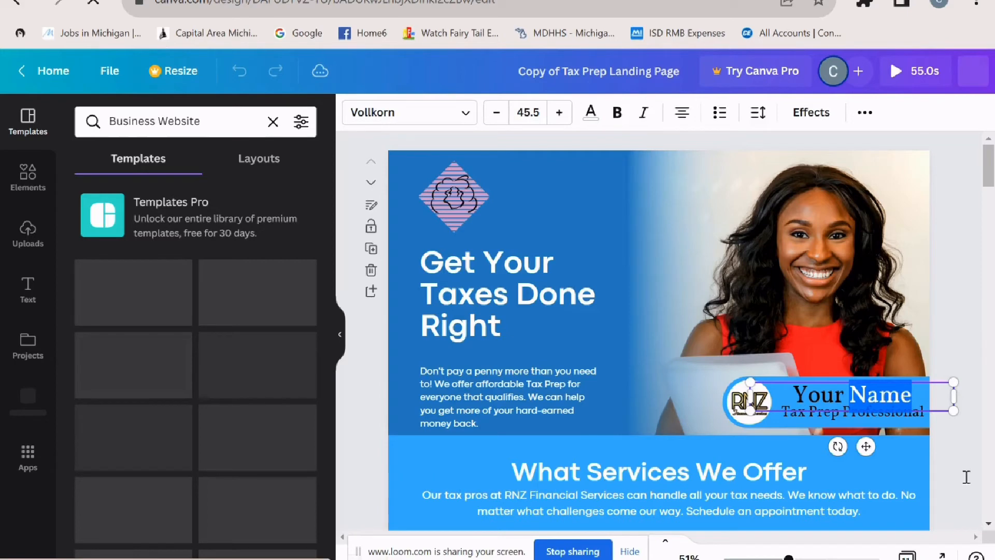
pyautogui.click(913, 396)
pyautogui.tripleClick(912, 397)
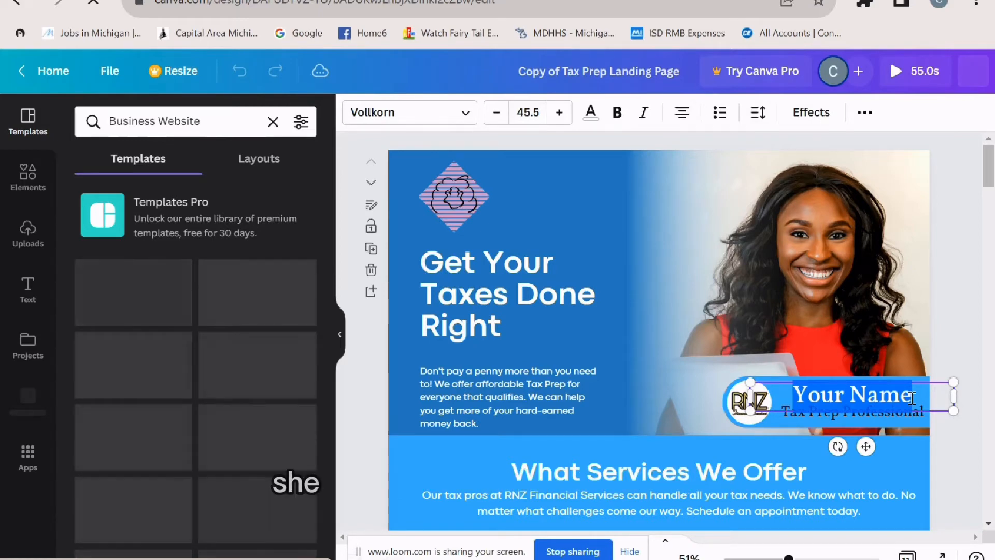
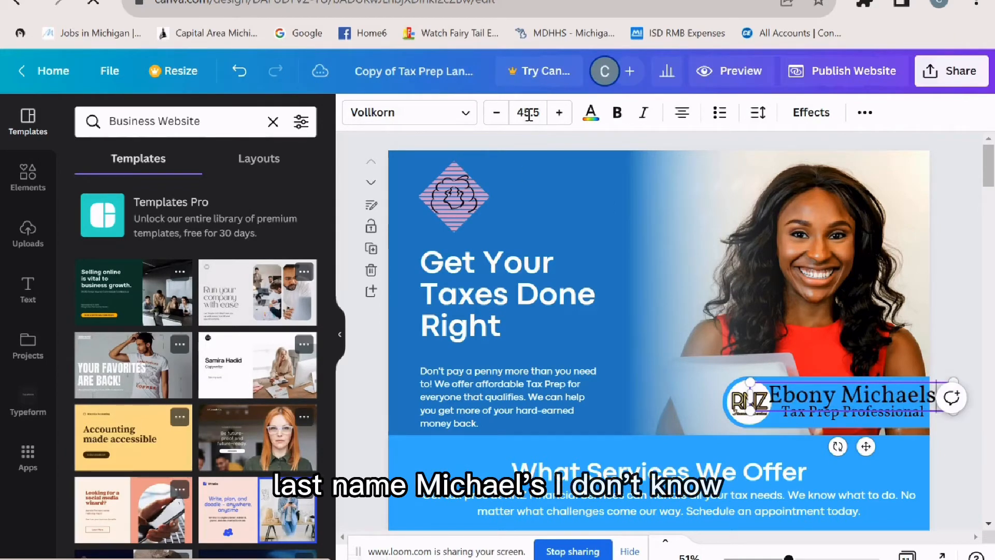
# - Reduce the name text's font size from 44.5 to 40.5
pyautogui.click(497, 120)
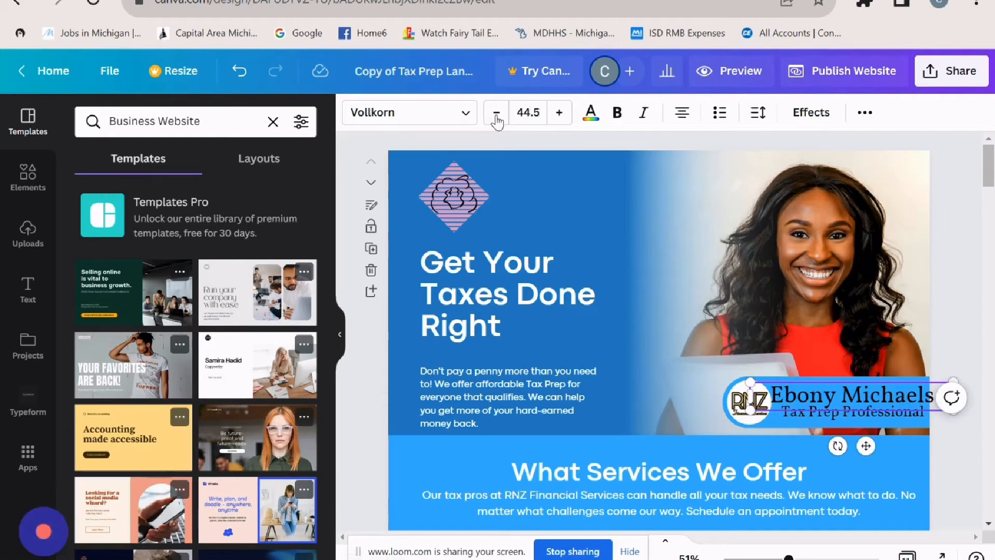
pyautogui.click(496, 120)
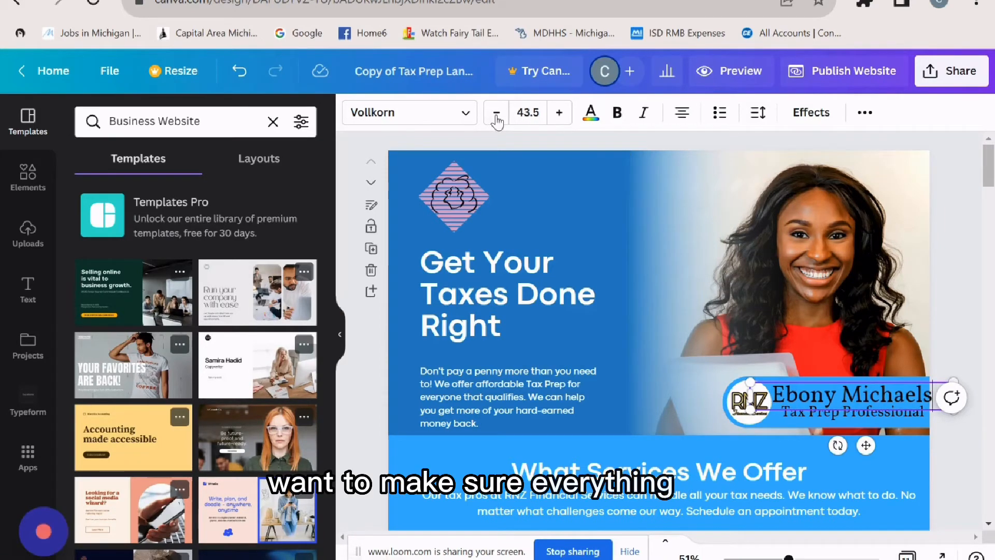
pyautogui.click(496, 120)
pyautogui.click(497, 120)
pyautogui.click(496, 119)
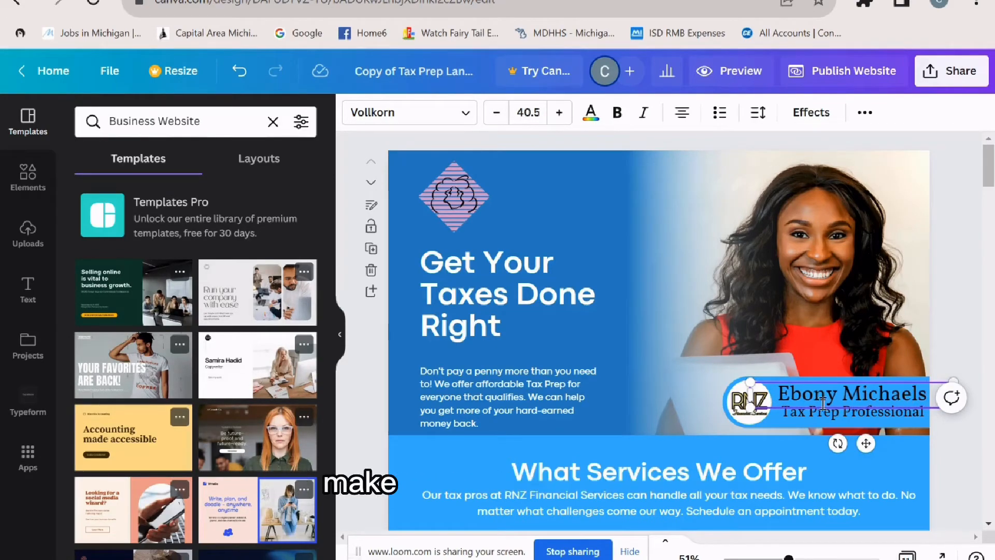
# - At the consultation section, search Canva's apps for 'typeform' and open the Typeform app to list your forms
pyautogui.scroll(-5, 977, 444)
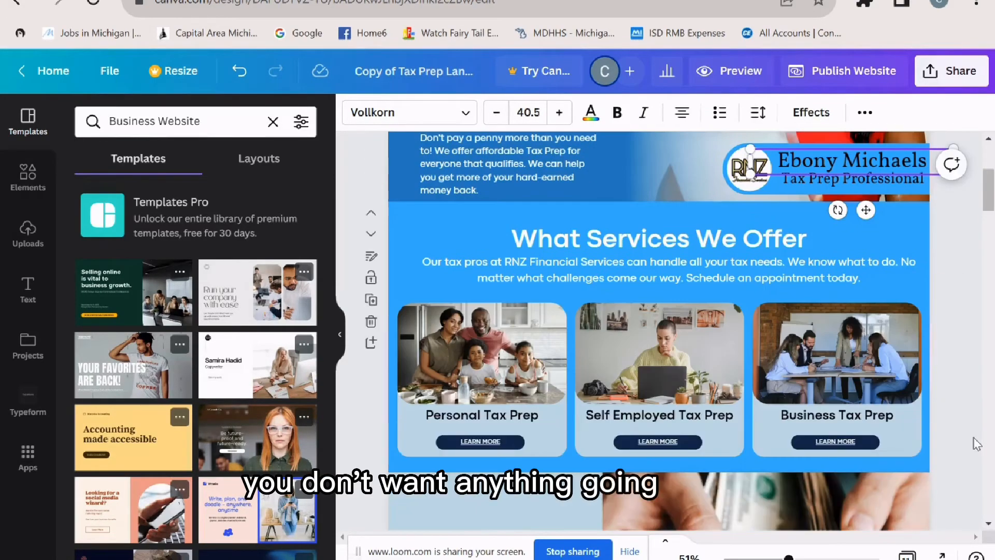
pyautogui.scroll(-2, 975, 443)
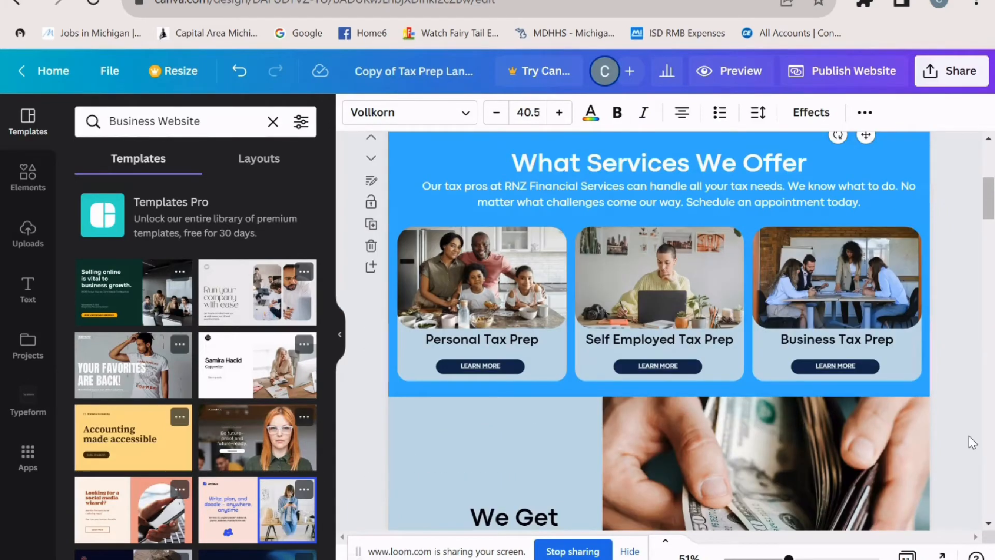
pyautogui.scroll(-8, 968, 435)
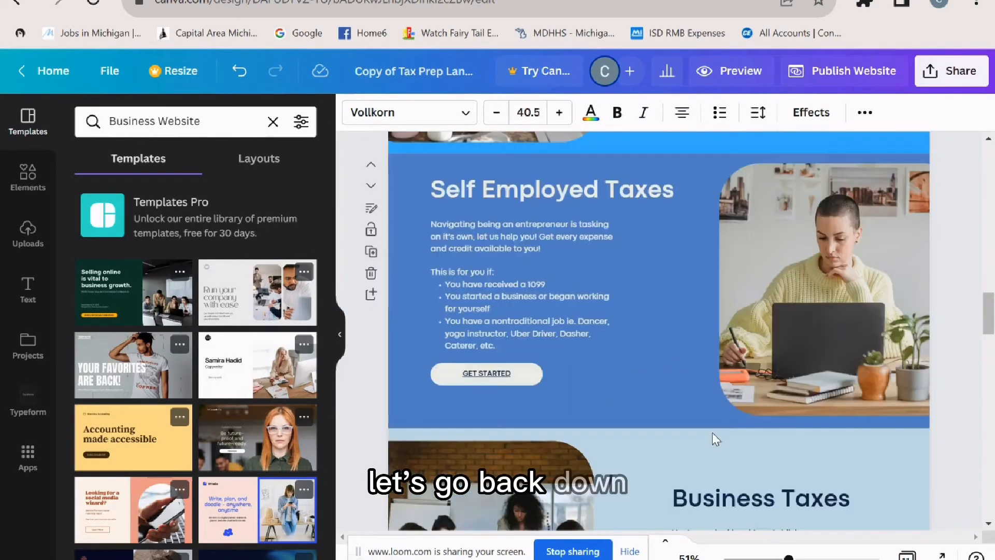
pyautogui.scroll(-10, 712, 432)
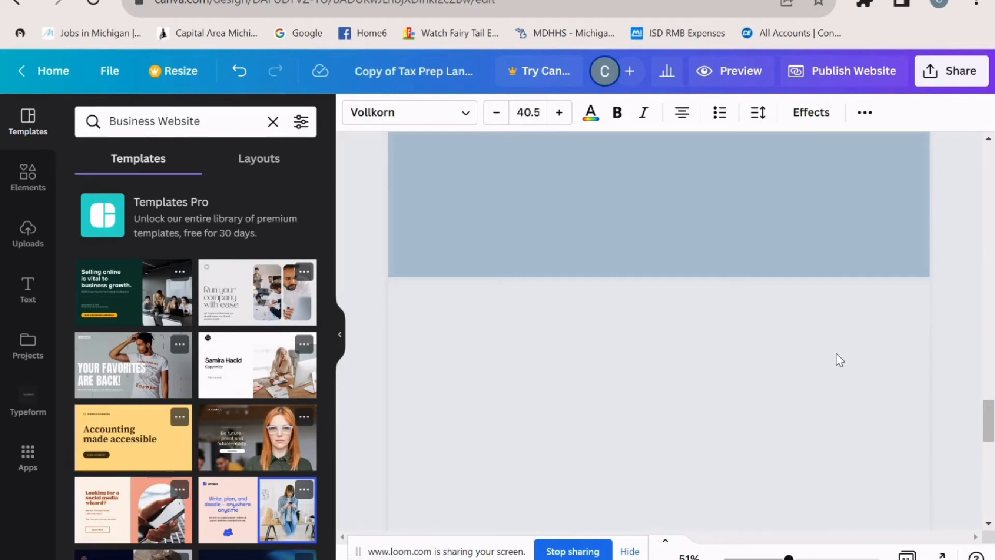
pyautogui.scroll(3, 835, 353)
pyautogui.scroll(5, 836, 353)
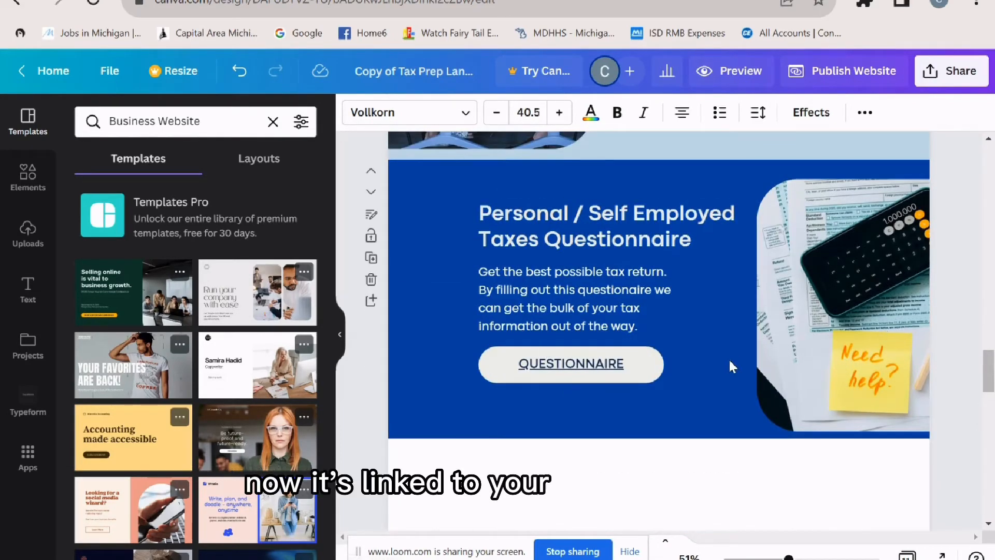
pyautogui.scroll(-3, 625, 311)
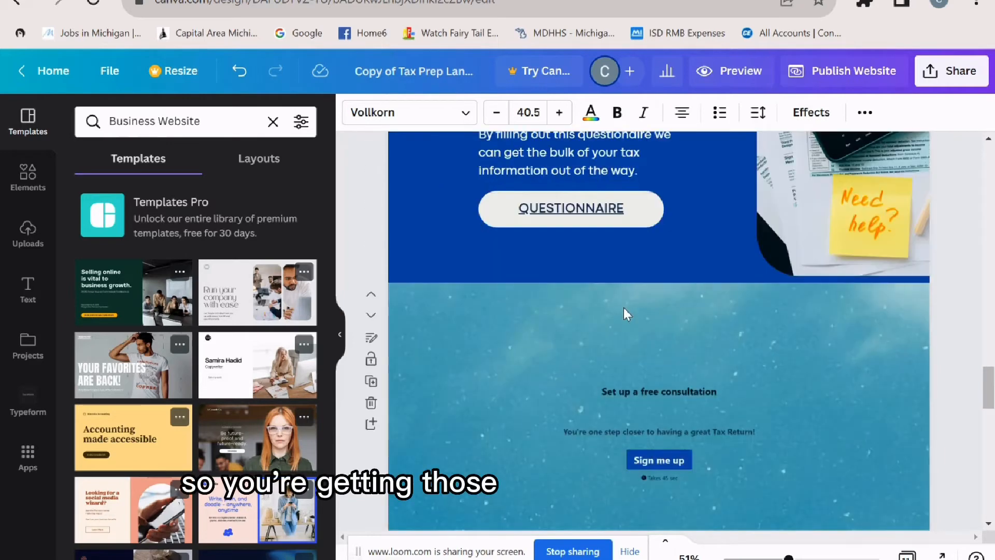
pyautogui.scroll(-2, 625, 311)
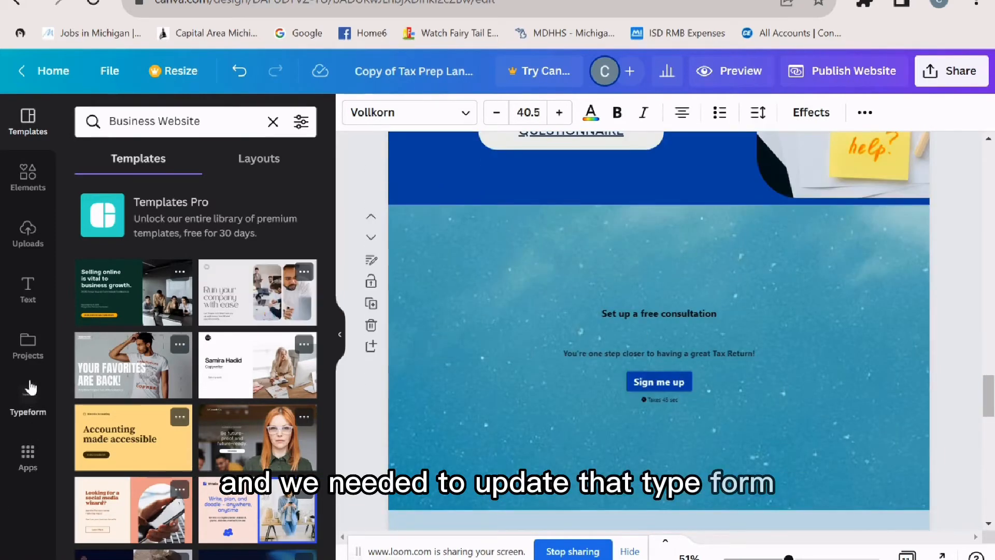
pyautogui.click(30, 407)
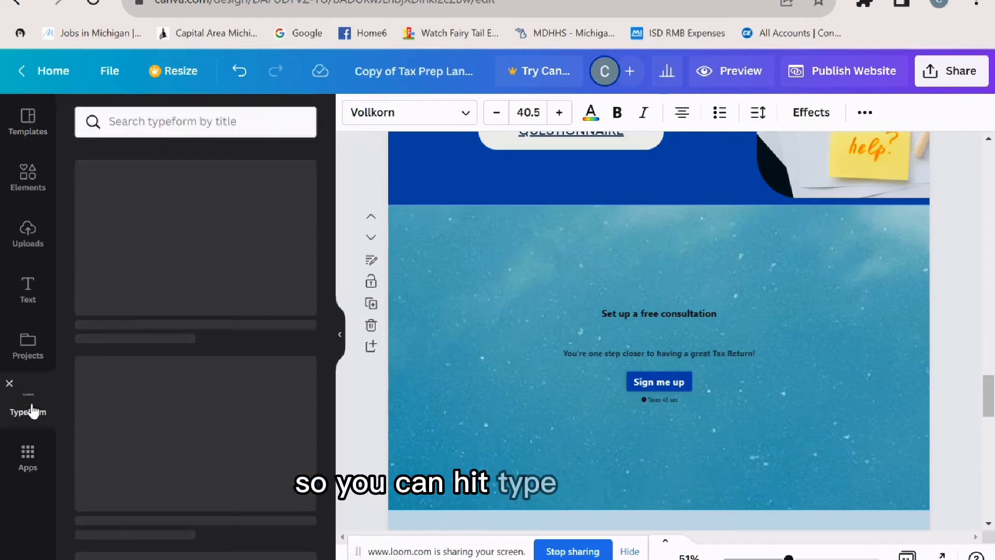
pyautogui.click(26, 467)
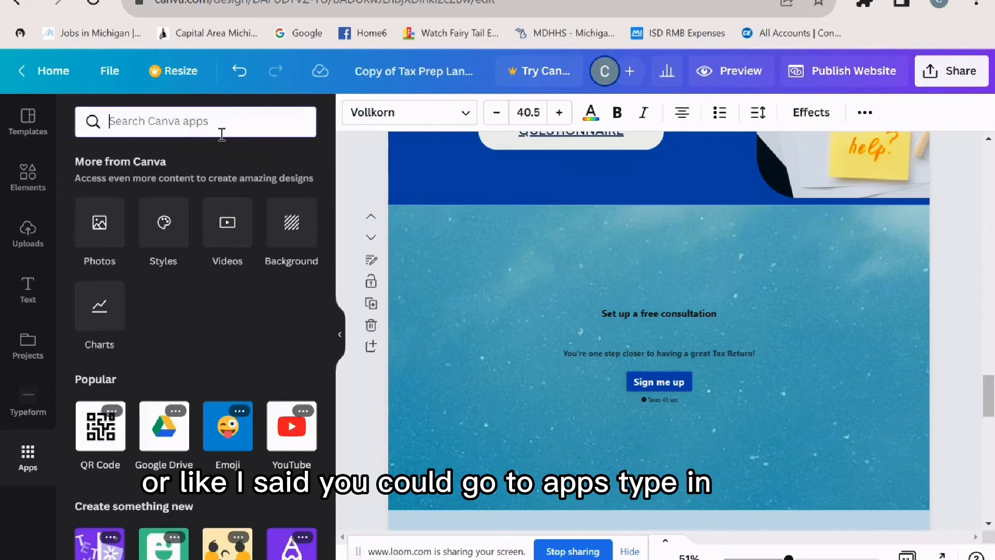
pyautogui.write('typeform]')
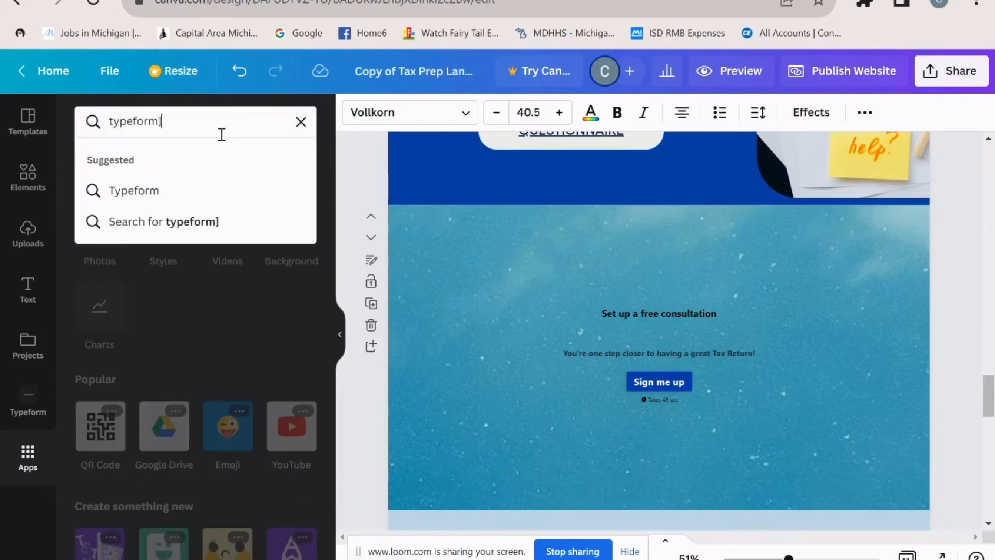
pyautogui.press('Return')
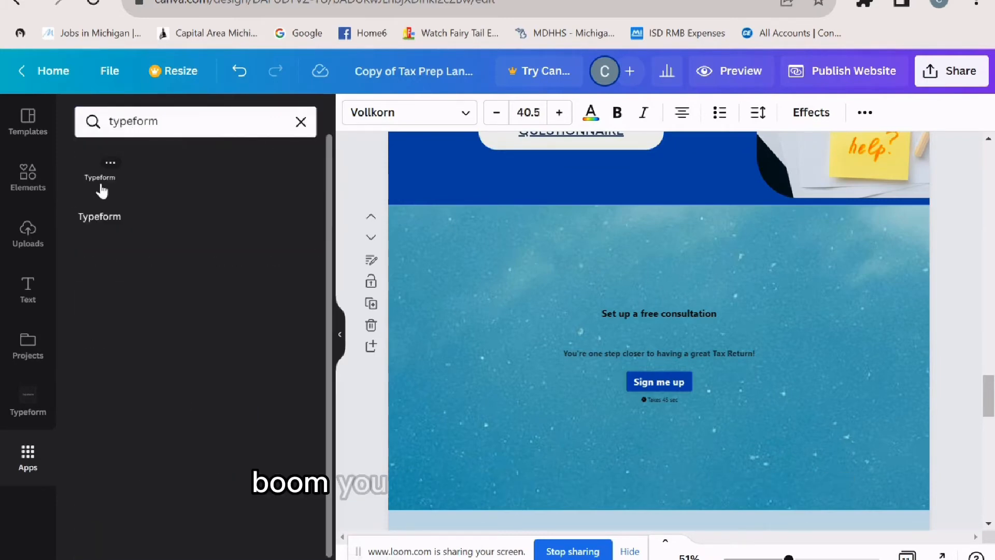
pyautogui.click(101, 197)
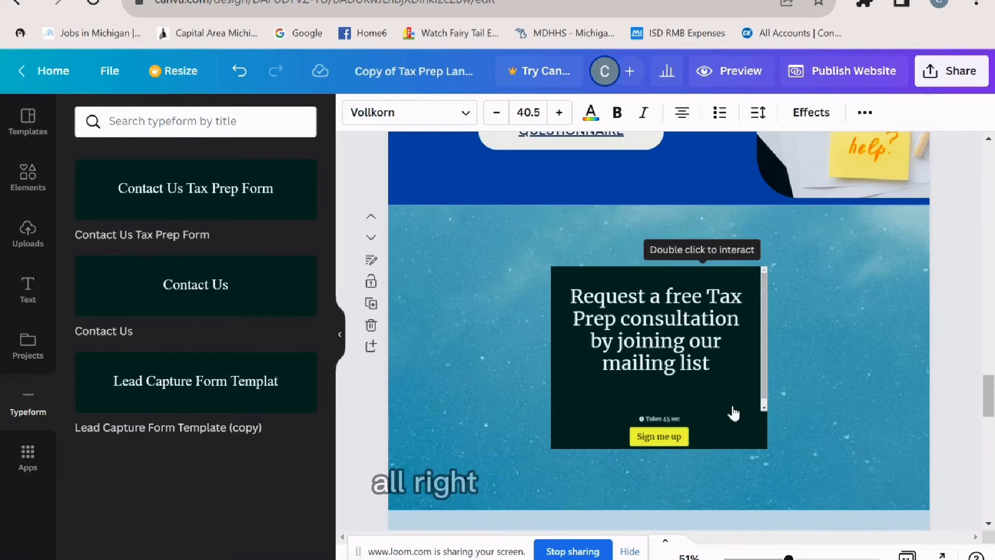
# - Select the embedded Typeform and stretch it across the section's full width above the Pricing list
pyautogui.rightClick(734, 414)
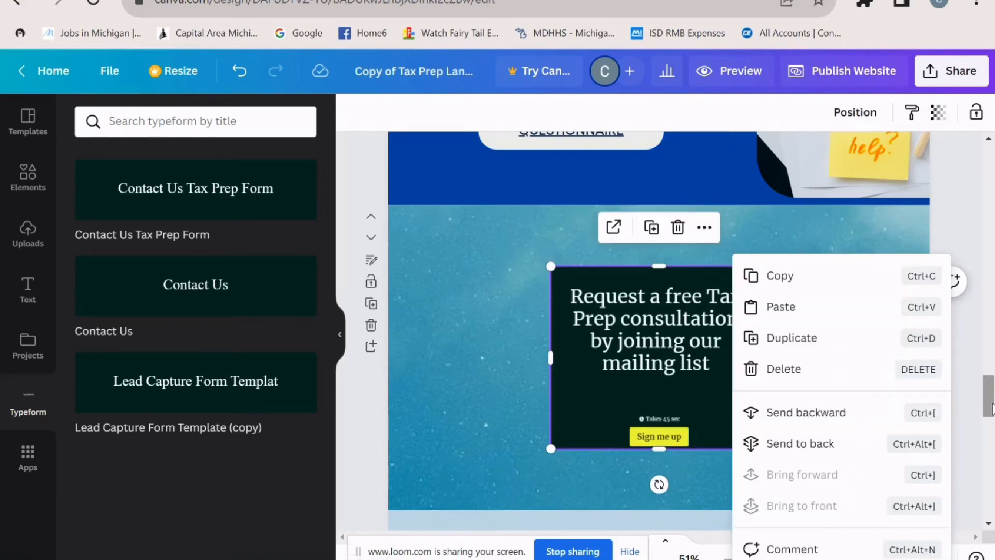
pyautogui.scroll(-2, 991, 410)
pyautogui.rightClick(709, 315)
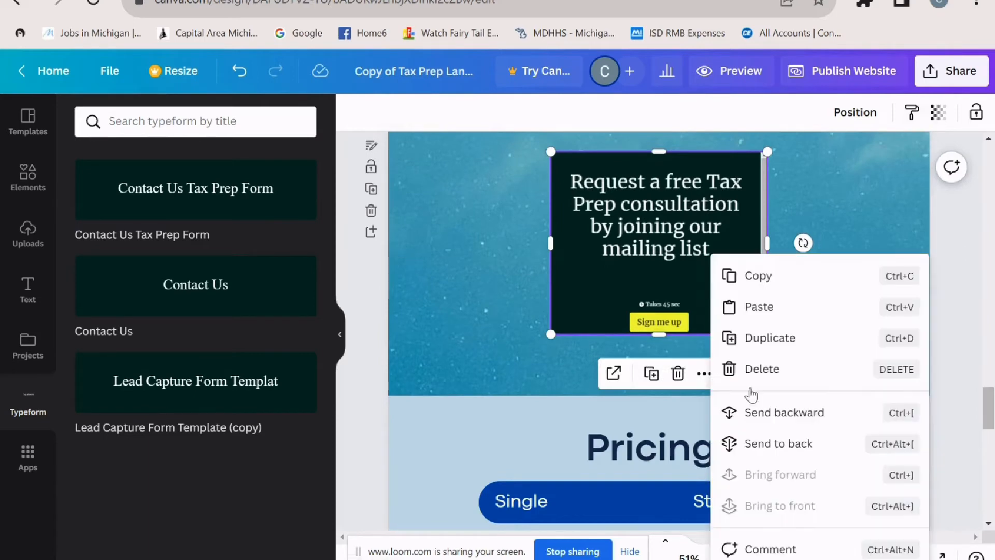
pyautogui.click(692, 291)
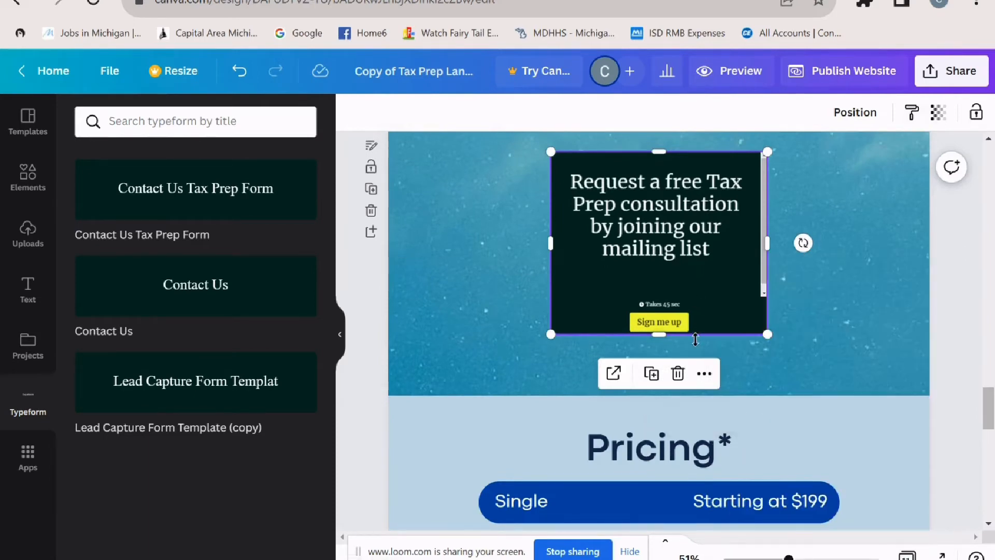
pyautogui.click(703, 373)
pyautogui.click(559, 330)
pyautogui.moveTo(526, 332); pyautogui.dragTo(321, 387)
pyautogui.scroll(2, 662, 334)
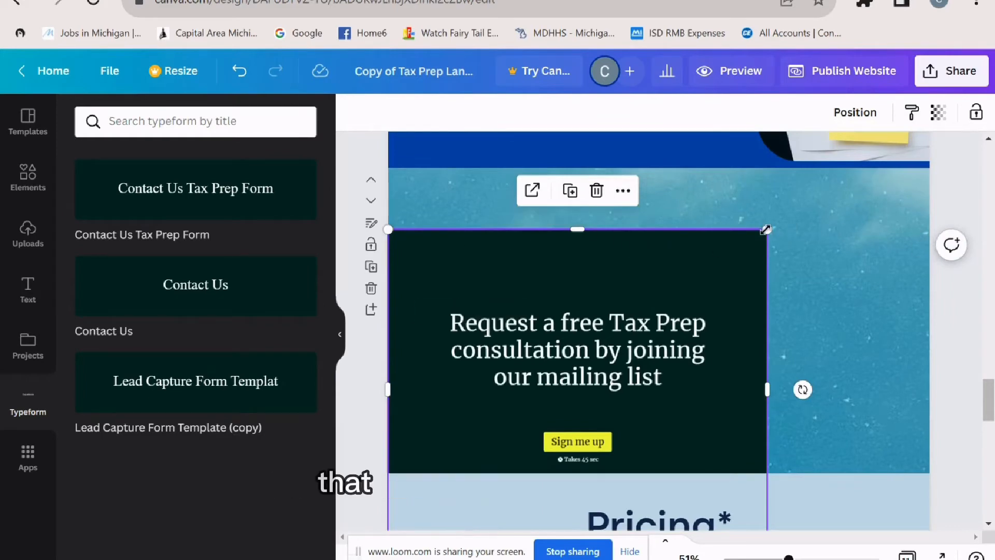
pyautogui.moveTo(767, 229); pyautogui.dragTo(940, 155)
pyautogui.moveTo(848, 301)
pyautogui.mouseDown()
pyautogui.moveTo(849, 326)
pyautogui.moveTo(848, 292)
pyautogui.moveTo(857, 335)
pyautogui.moveTo(819, 378)
pyautogui.moveTo(754, 320)
pyautogui.moveTo(862, 320)
pyautogui.moveTo(833, 313)
pyautogui.moveTo(845, 314)
pyautogui.moveTo(844, 337)
pyautogui.moveTo(847, 305)
pyautogui.moveTo(842, 316)
pyautogui.mouseUp()
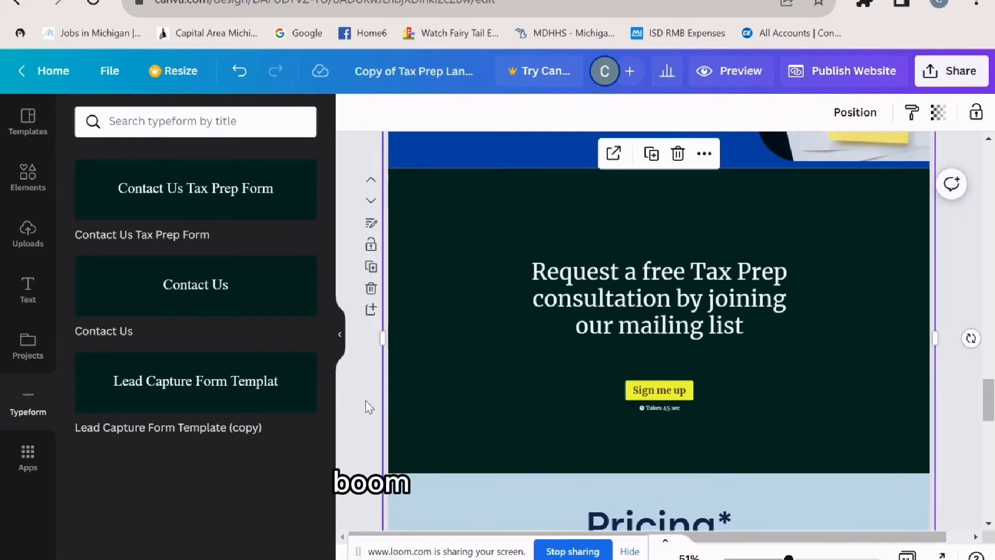
pyautogui.click(372, 387)
pyautogui.scroll(-4, 463, 380)
pyautogui.scroll(-3, 853, 294)
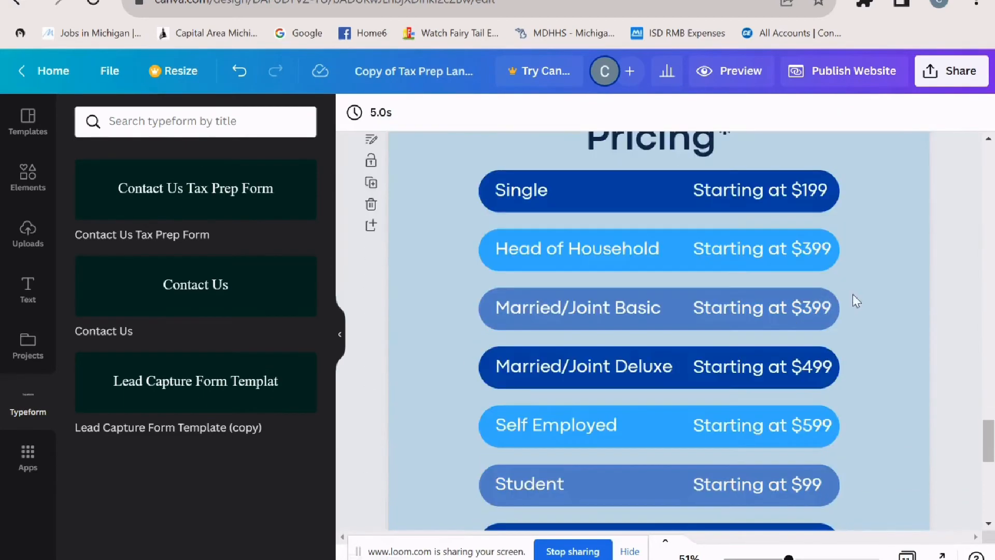
# - Duplicate the Business Taxes page, discarding a stray blank page, and show the uploaded images
pyautogui.scroll(6, 804, 247)
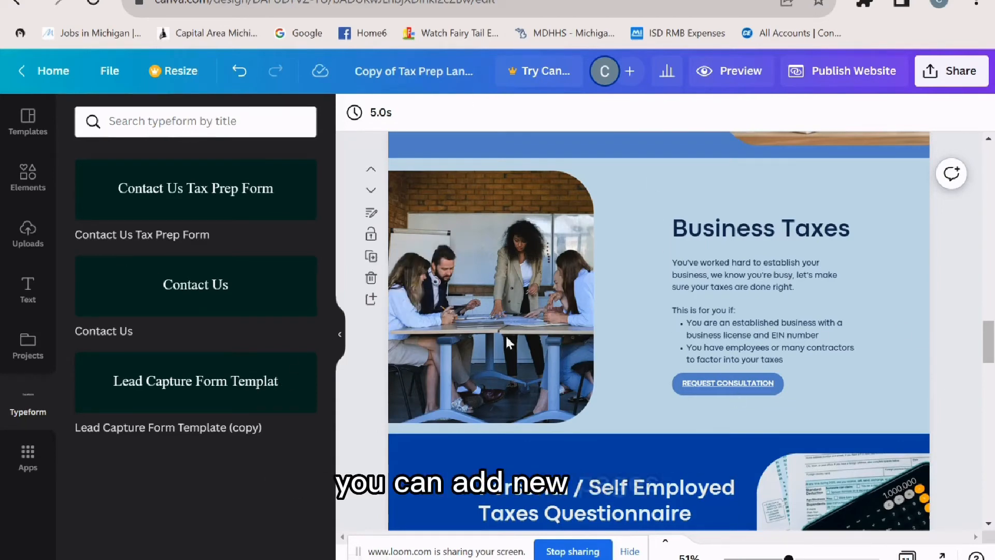
pyautogui.click(371, 301)
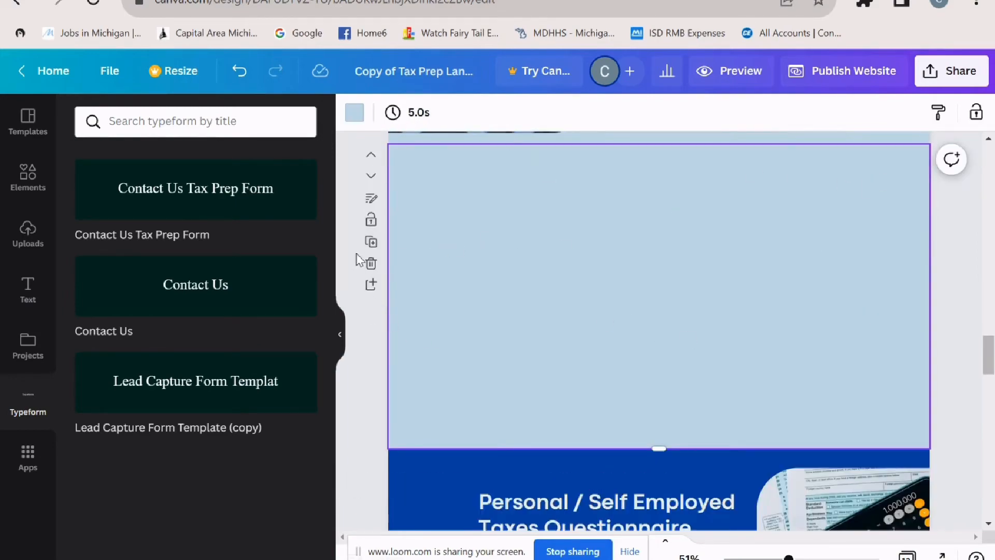
pyautogui.click(371, 262)
pyautogui.scroll(5, 552, 256)
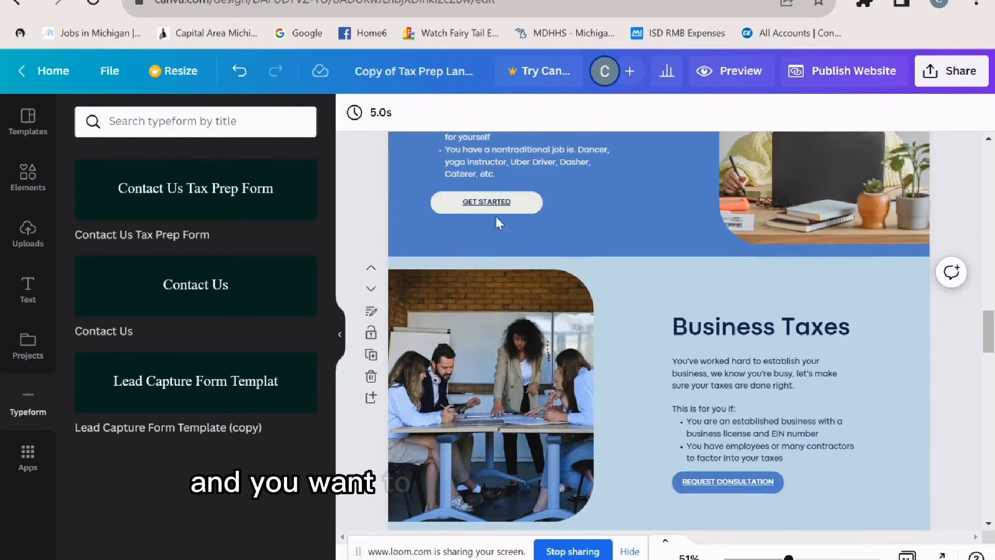
pyautogui.click(372, 356)
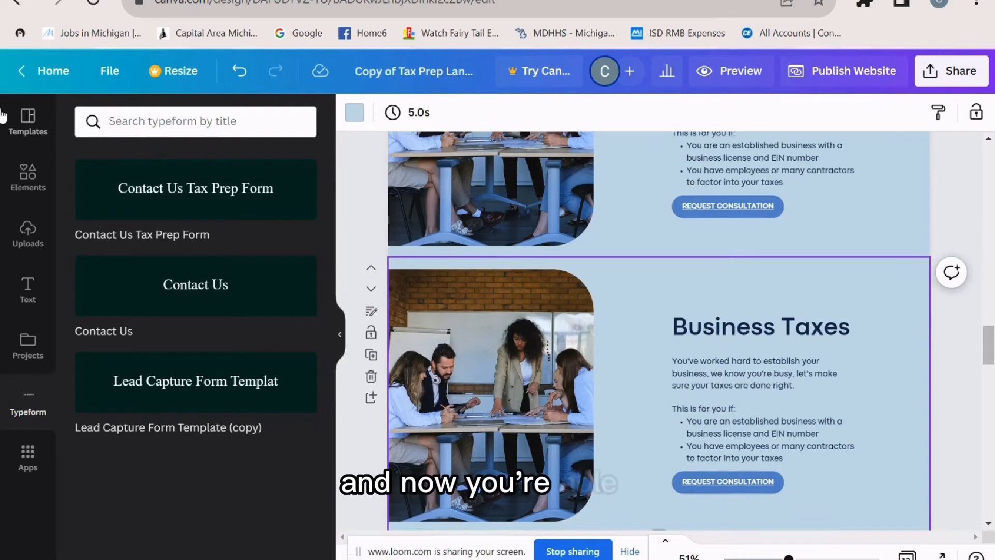
pyautogui.click(27, 175)
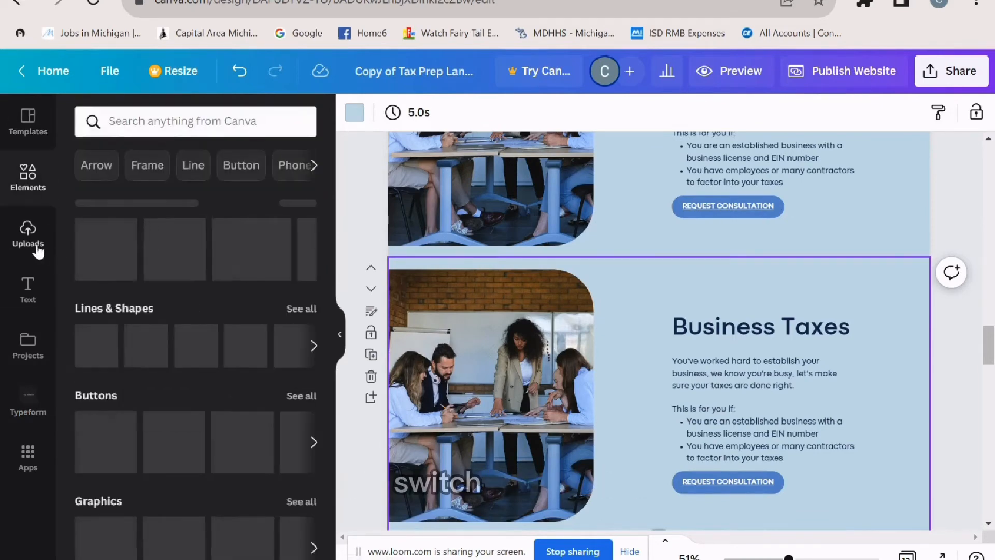
pyautogui.click(29, 236)
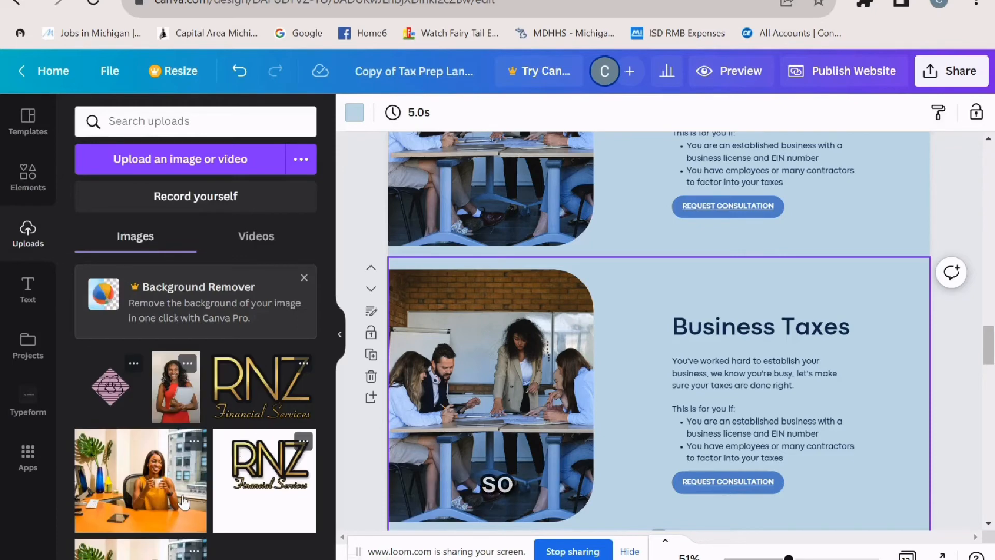
# - Swap the copy's photo for the coffee-mug image and retitle its heading 'Tax Stuff'
pyautogui.moveTo(184, 501); pyautogui.dragTo(483, 403)
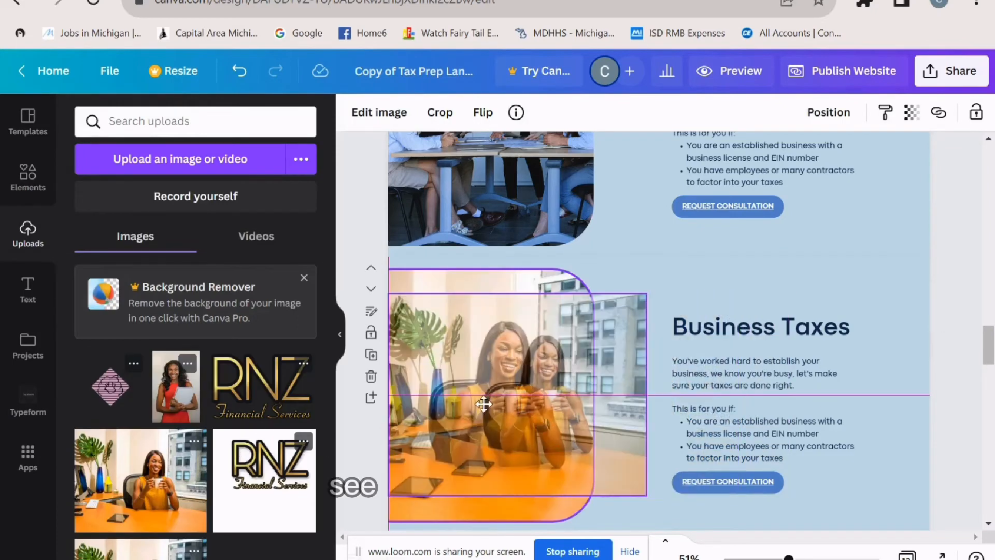
pyautogui.moveTo(385, 255); pyautogui.dragTo(561, 298)
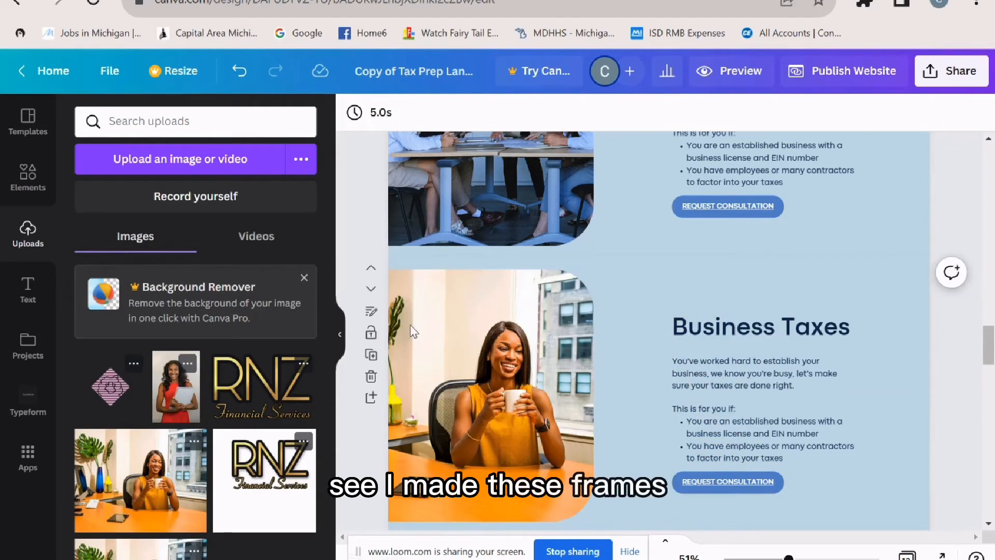
pyautogui.click(818, 330)
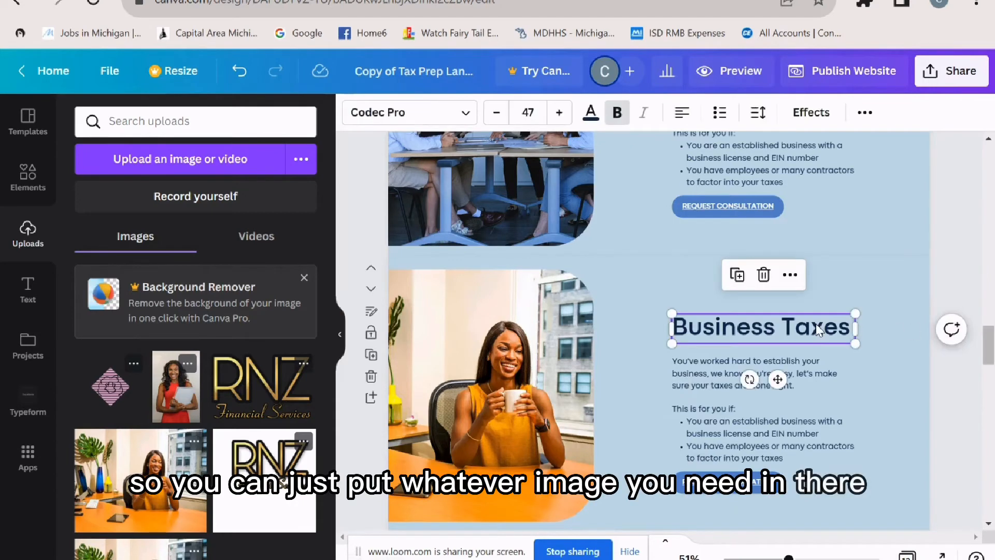
pyautogui.tripleClick(818, 329)
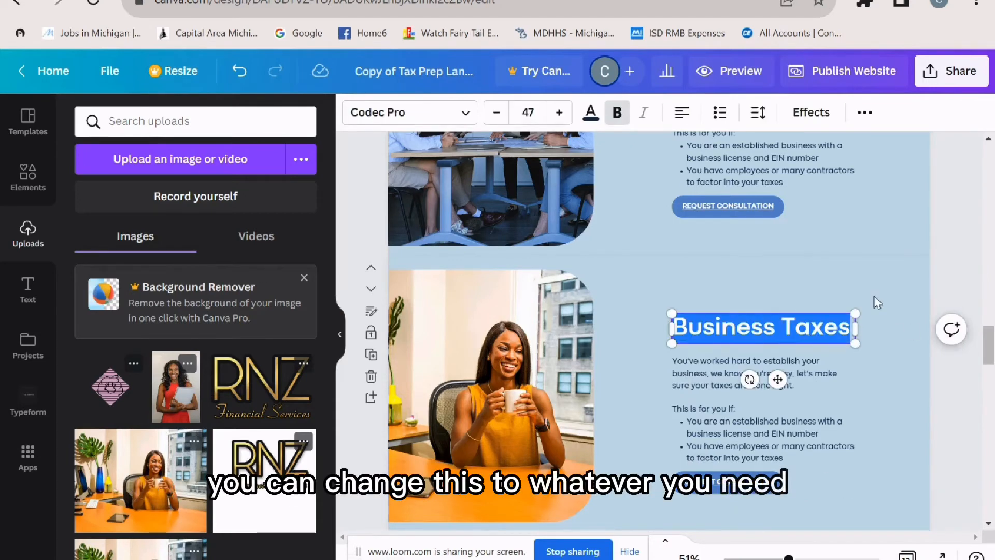
pyautogui.write('Tax Stuff')
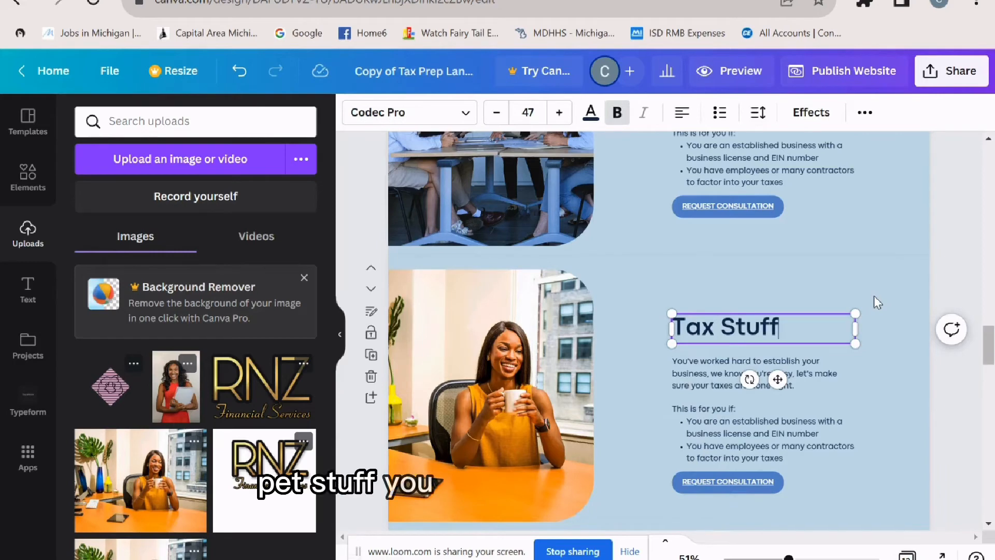
# - Check the lower Request Consultation button's link, then copy the Typeform form's web address
pyautogui.click(748, 480)
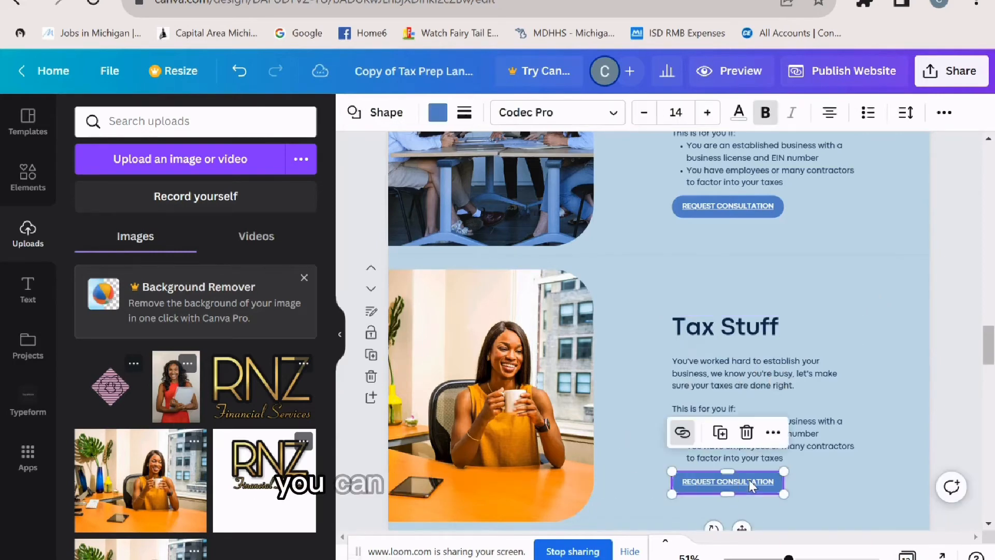
pyautogui.click(683, 433)
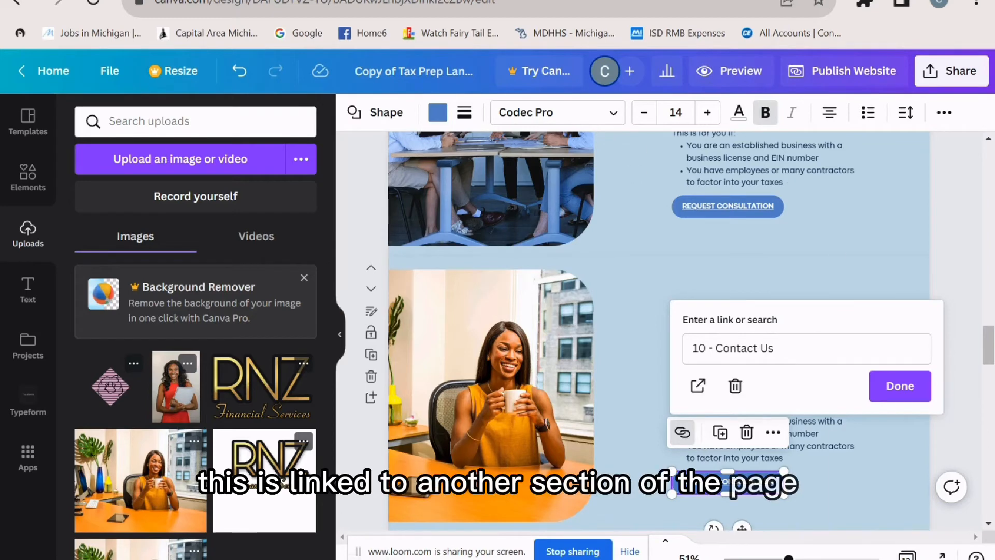
pyautogui.hotkey('ctrl', 'Tab')
pyautogui.click(527, 15)
pyautogui.rightClick(528, 16)
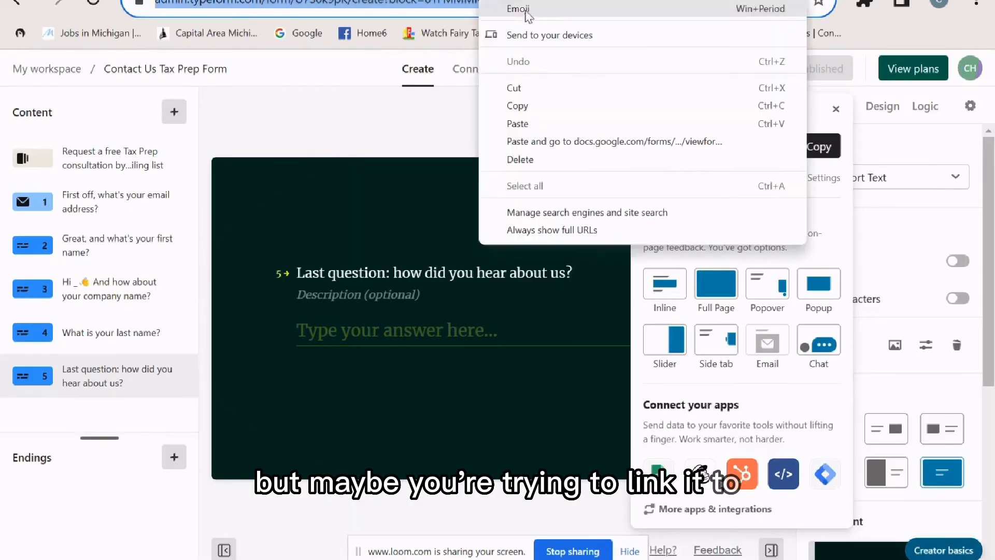
pyautogui.click(548, 106)
# - Replace the Tax Stuff button's '10 - Contact Us' link with the pasted Typeform URL
pyautogui.hotkey('ctrl', 'shift', 'Tab')
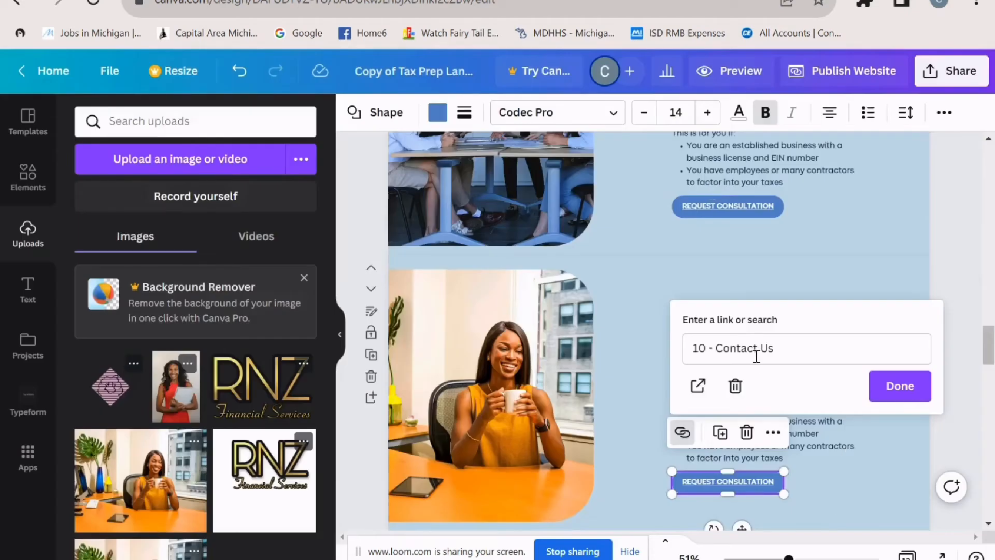
pyautogui.click(756, 351)
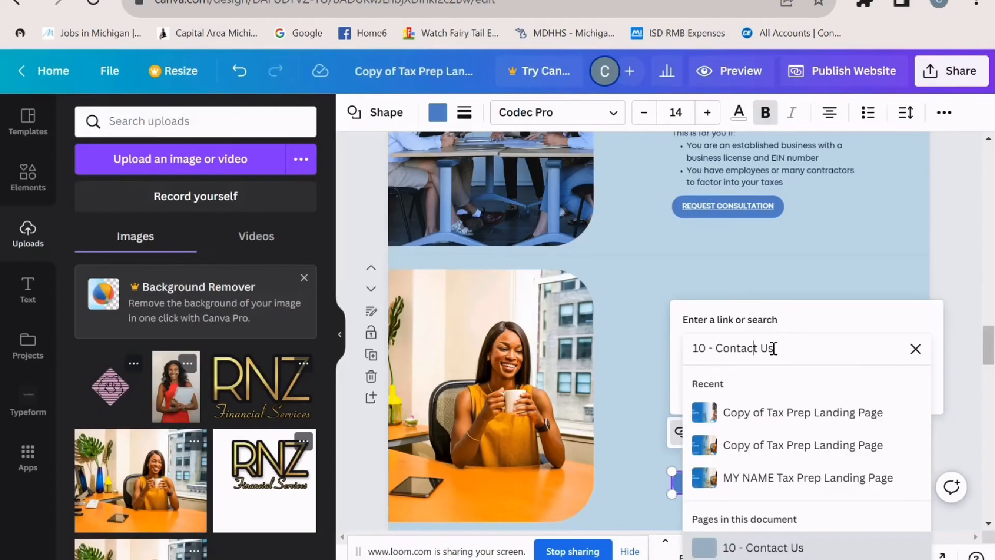
pyautogui.click(914, 352)
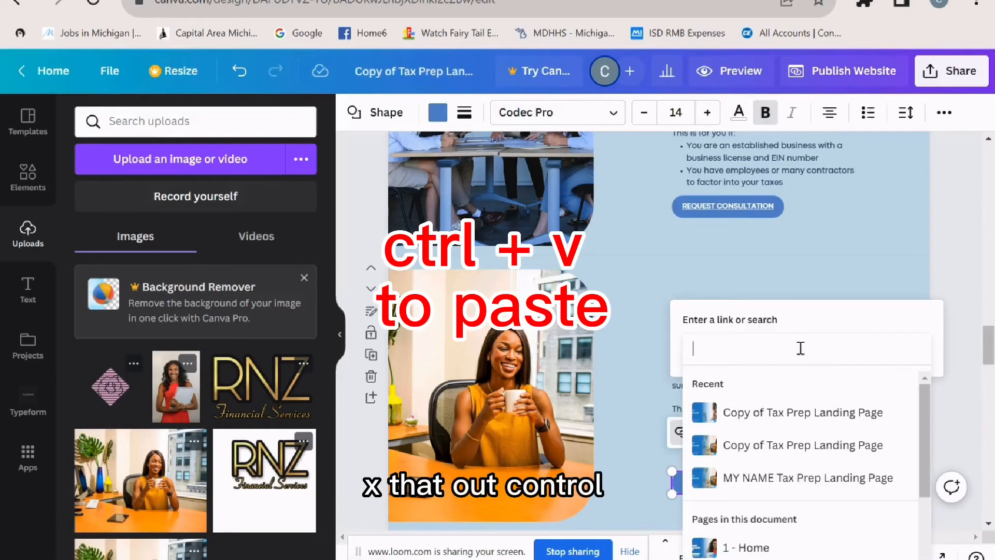
pyautogui.hotkey('ctrl', 'v')
pyautogui.press('Return')
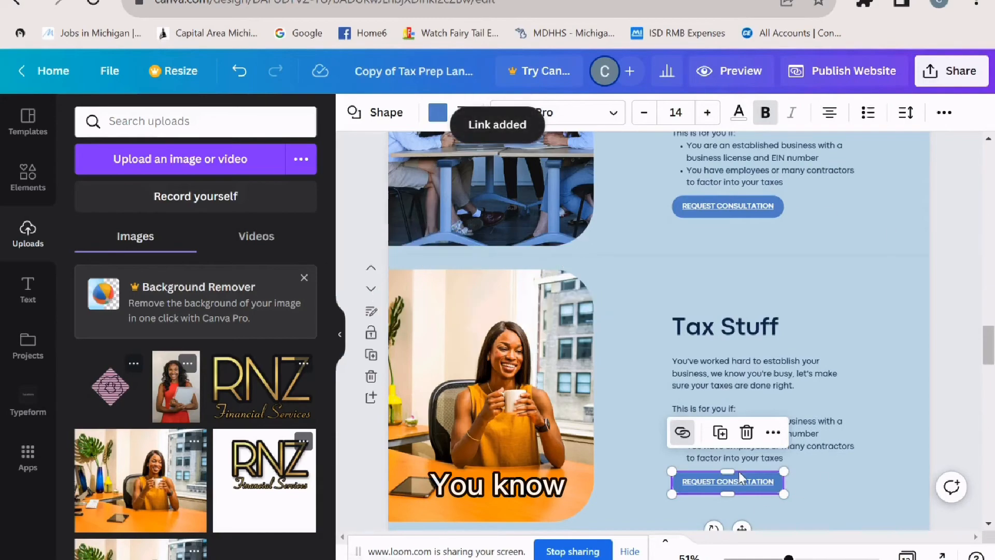
pyautogui.scroll(-2, 798, 445)
pyautogui.scroll(-15, 798, 445)
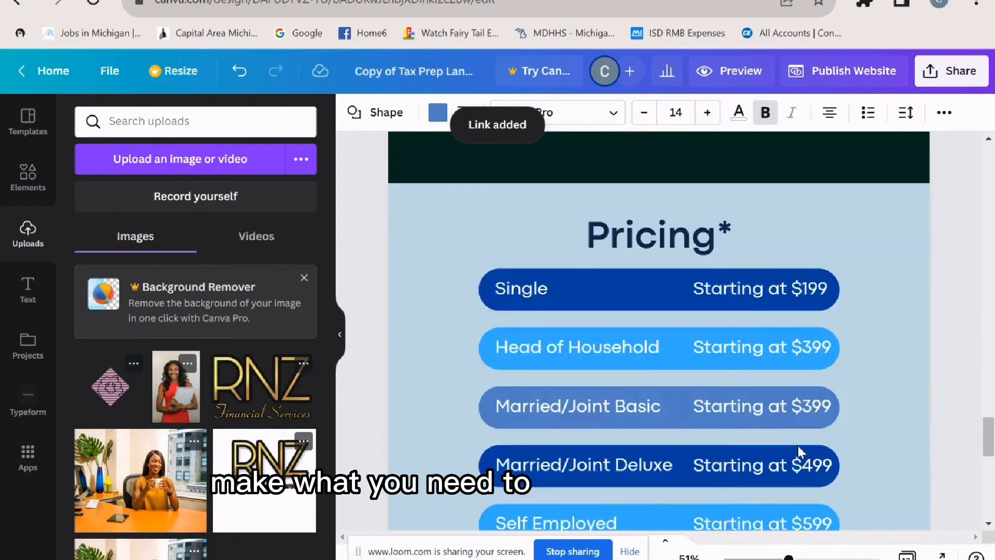
pyautogui.scroll(8, 798, 446)
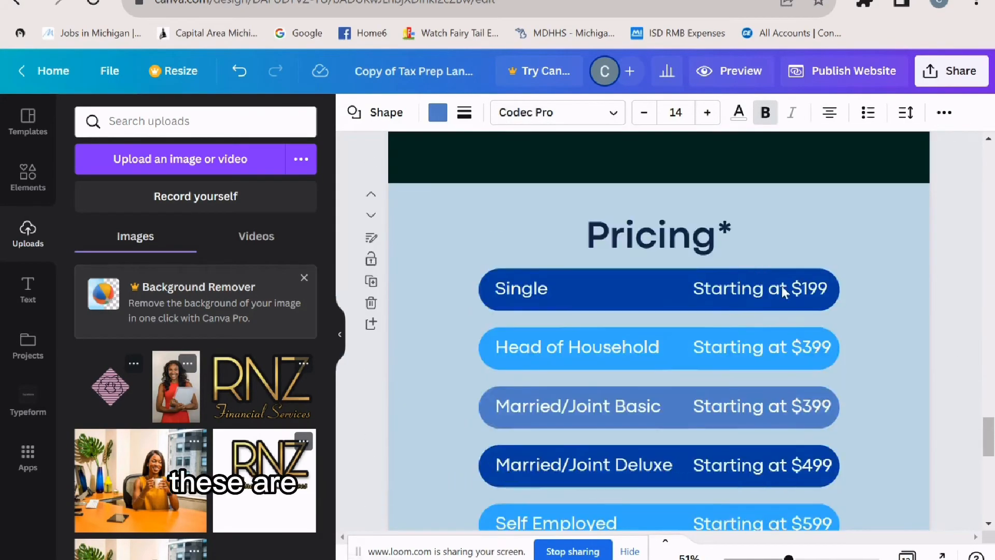
pyautogui.scroll(-1, 781, 286)
pyautogui.scroll(-3, 803, 325)
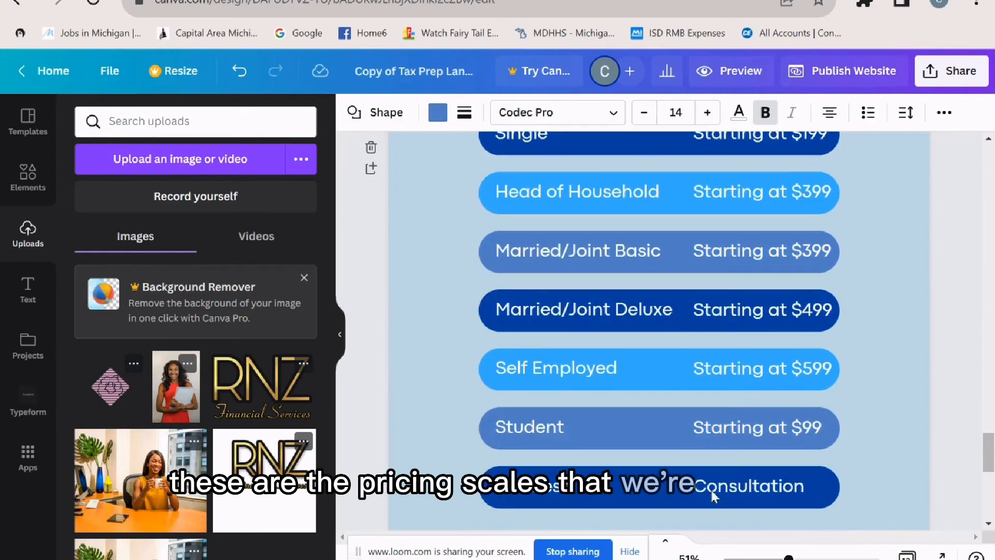
pyautogui.scroll(-3, 789, 449)
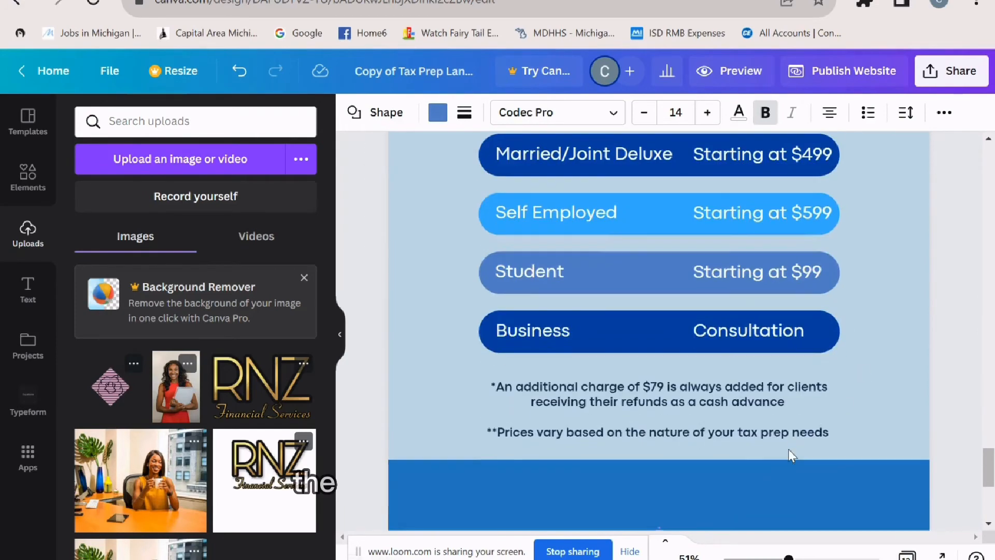
pyautogui.scroll(-6, 789, 449)
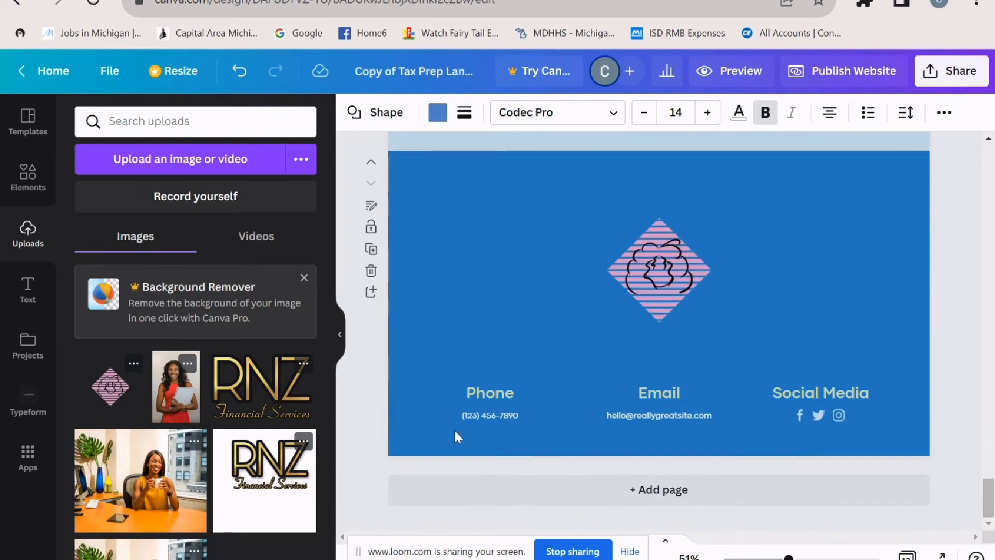
# - Select the footer's social media icon group, trying a resize and undoing it
pyautogui.click(485, 415)
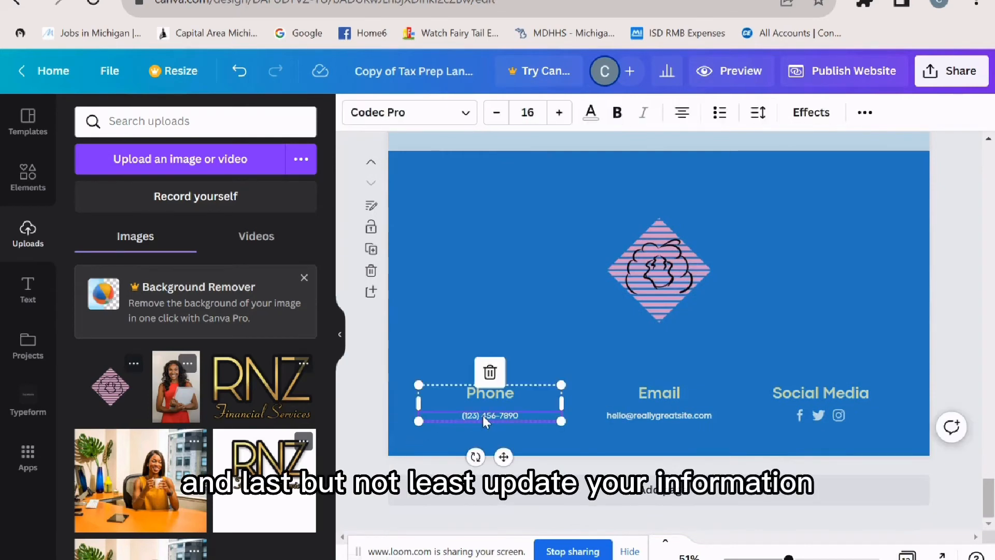
pyautogui.click(668, 416)
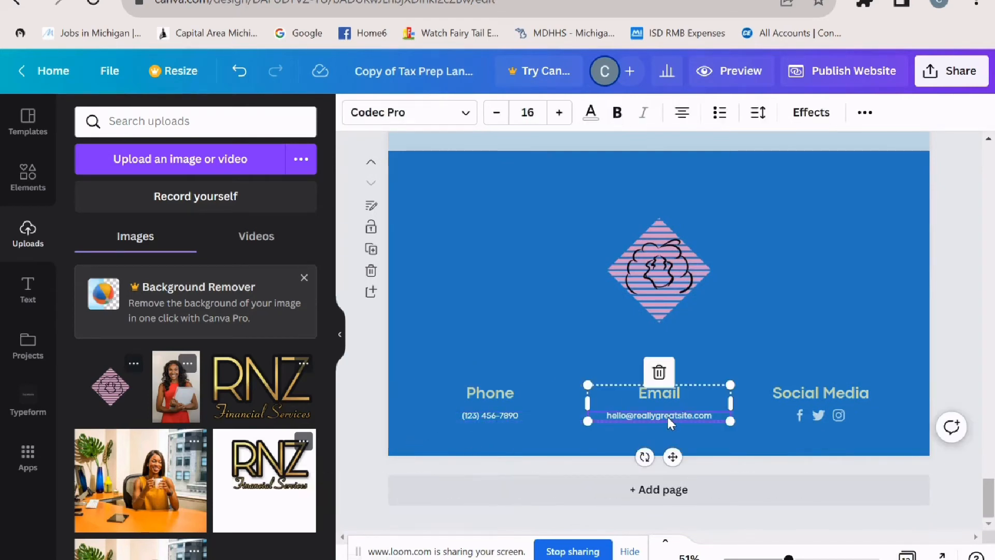
pyautogui.click(798, 421)
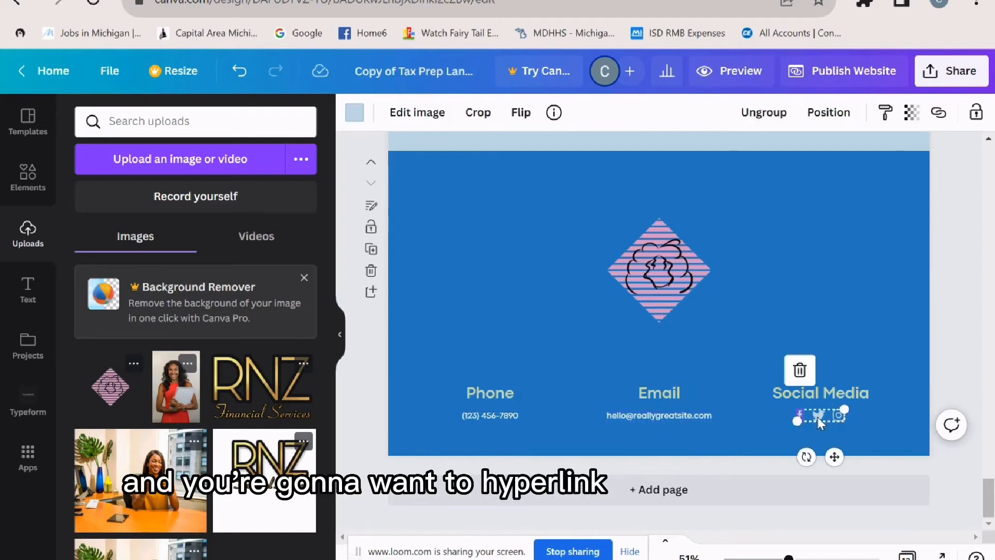
pyautogui.click(819, 417)
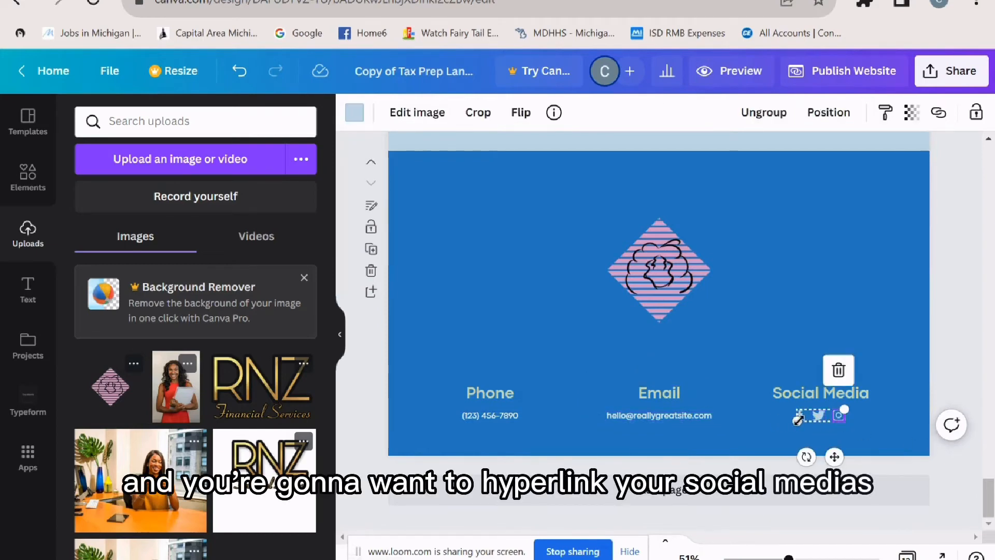
pyautogui.click(811, 407)
pyautogui.click(797, 415)
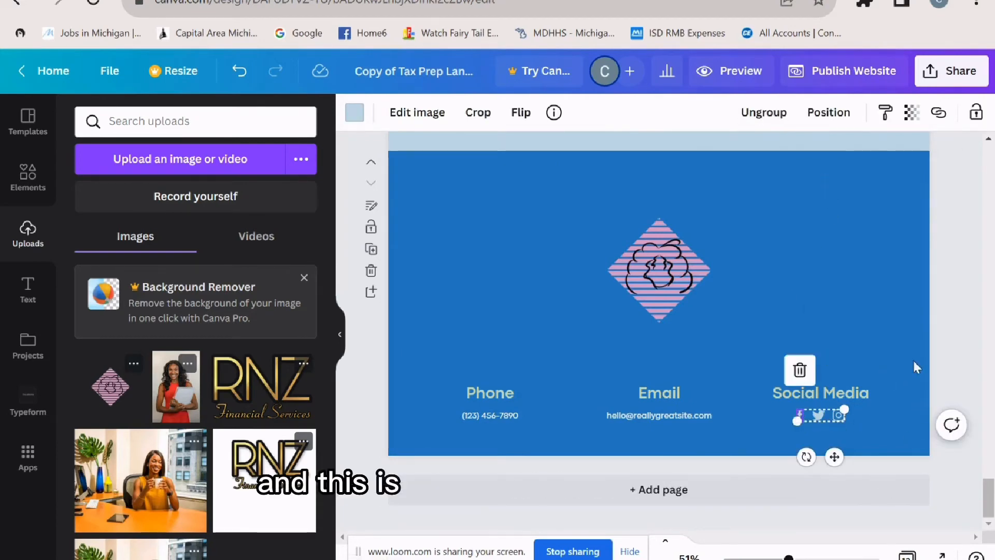
pyautogui.click(959, 373)
pyautogui.click(806, 372)
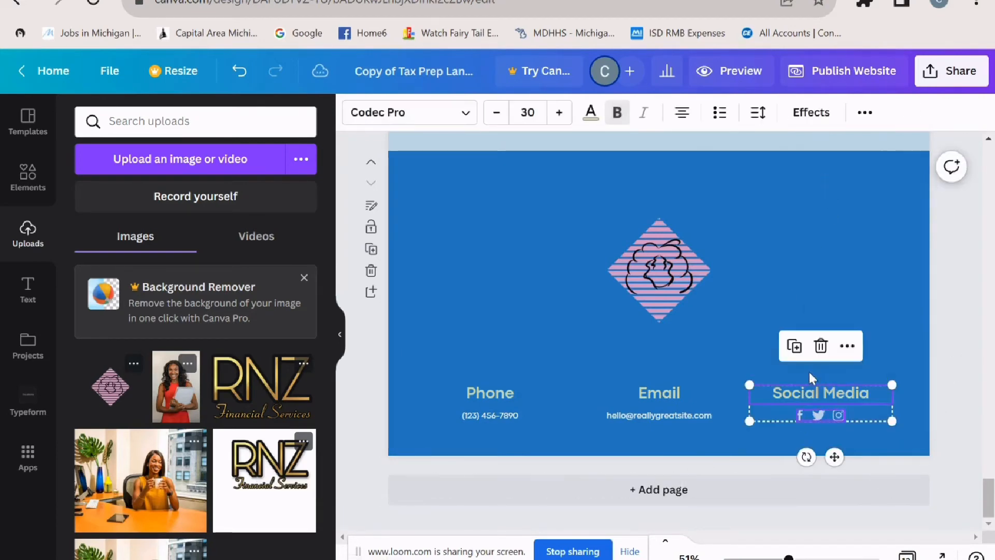
pyautogui.click(959, 406)
pyautogui.click(843, 417)
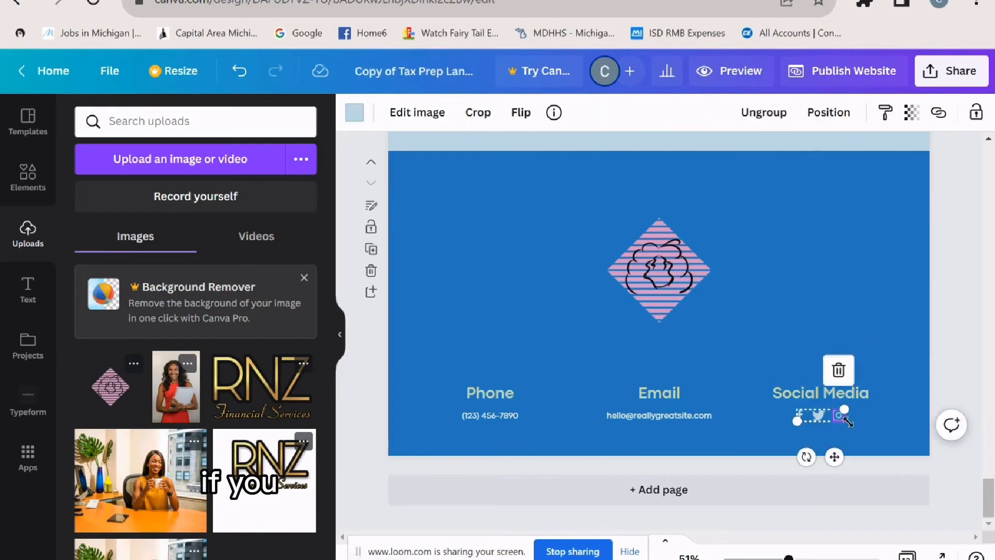
pyautogui.moveTo(850, 409); pyautogui.dragTo(854, 369)
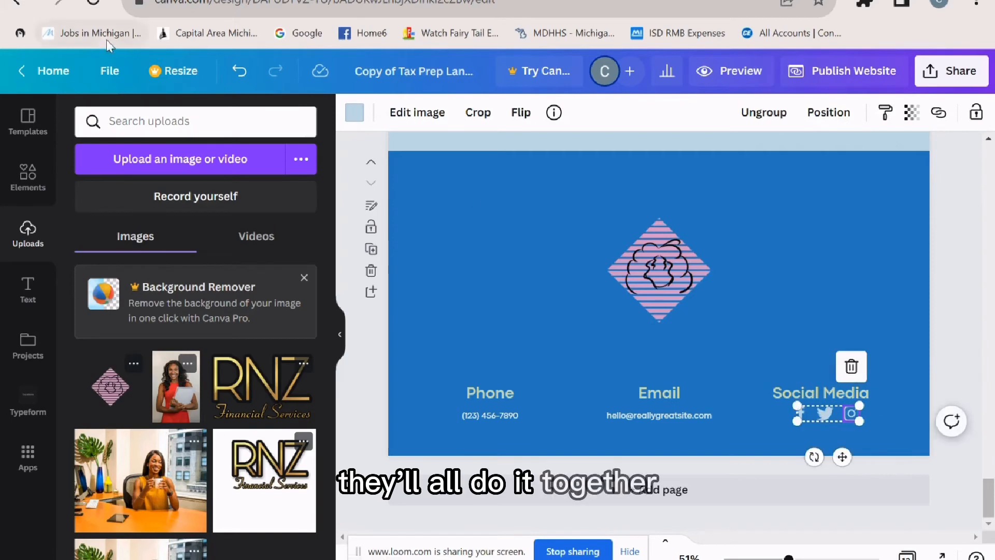
pyautogui.hotkey('ctrl', 'z')
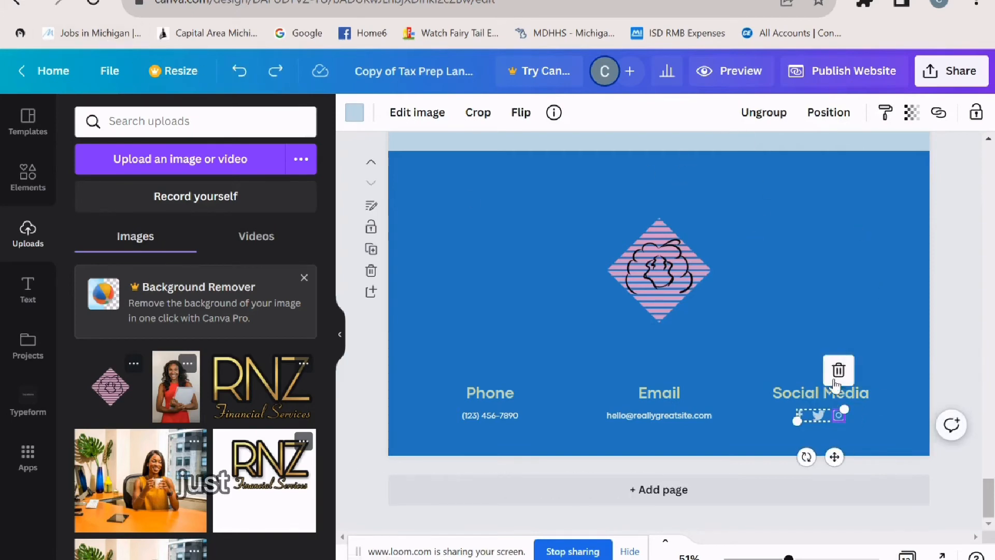
# - Ungroup the social icons and open the Facebook icon's link panel, closing it without a link
pyautogui.click(764, 112)
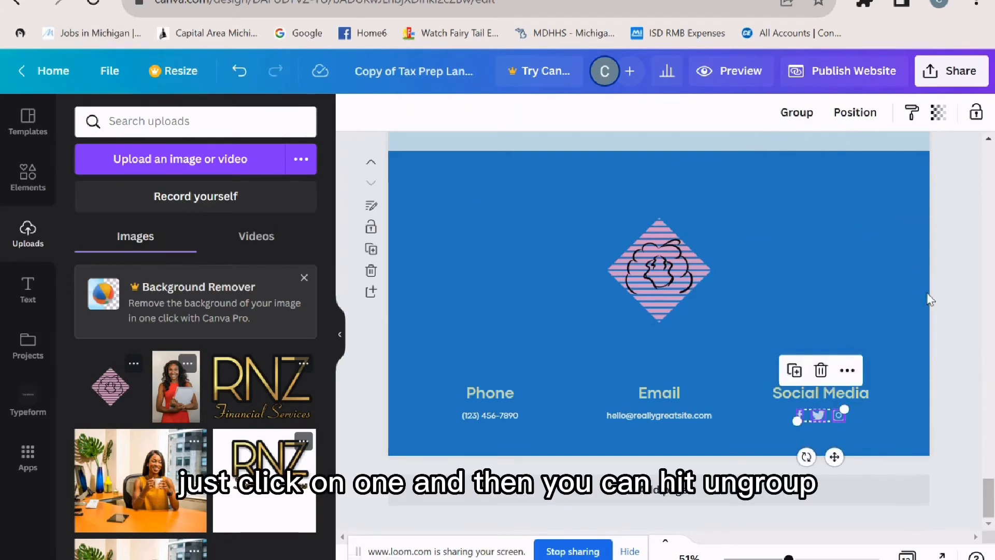
pyautogui.click(943, 318)
pyautogui.click(802, 415)
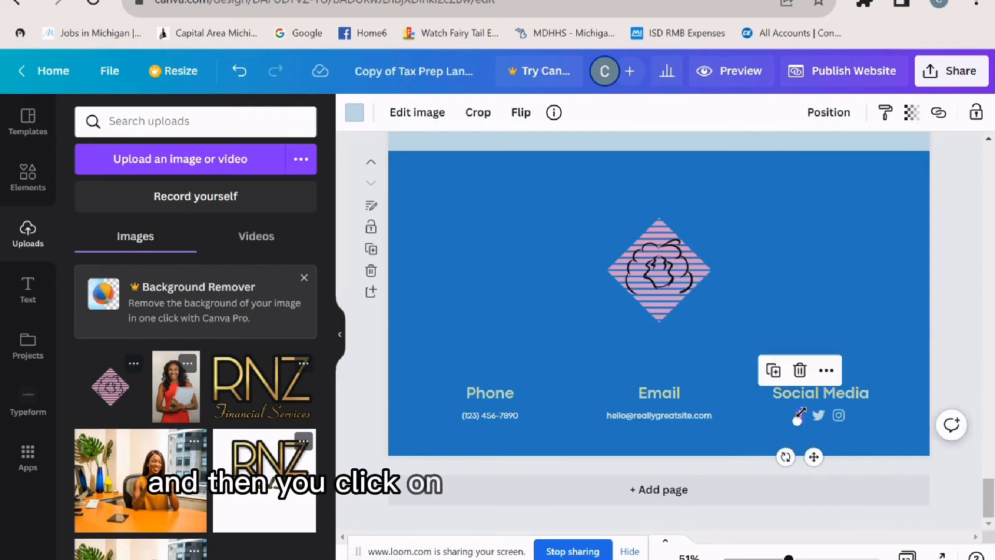
pyautogui.click(827, 371)
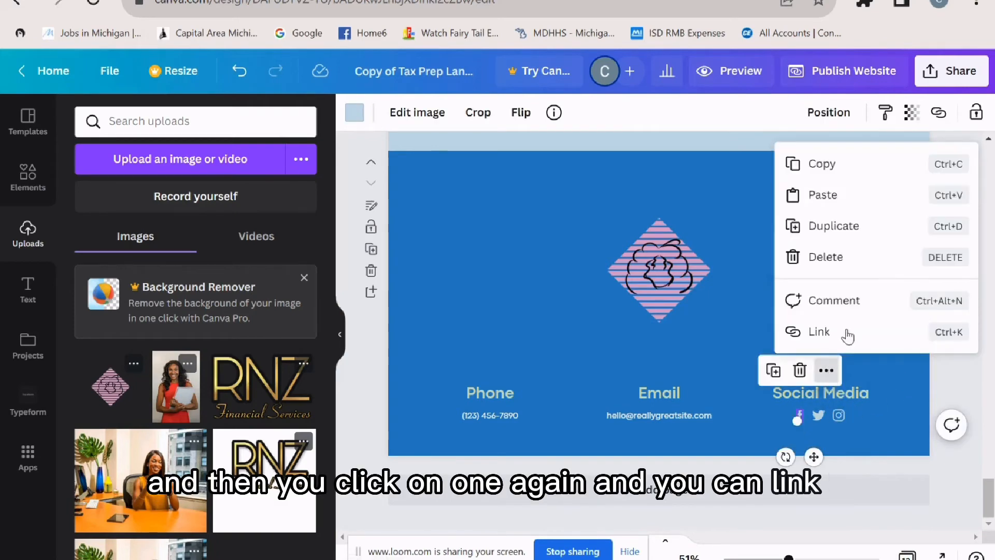
pyautogui.click(848, 335)
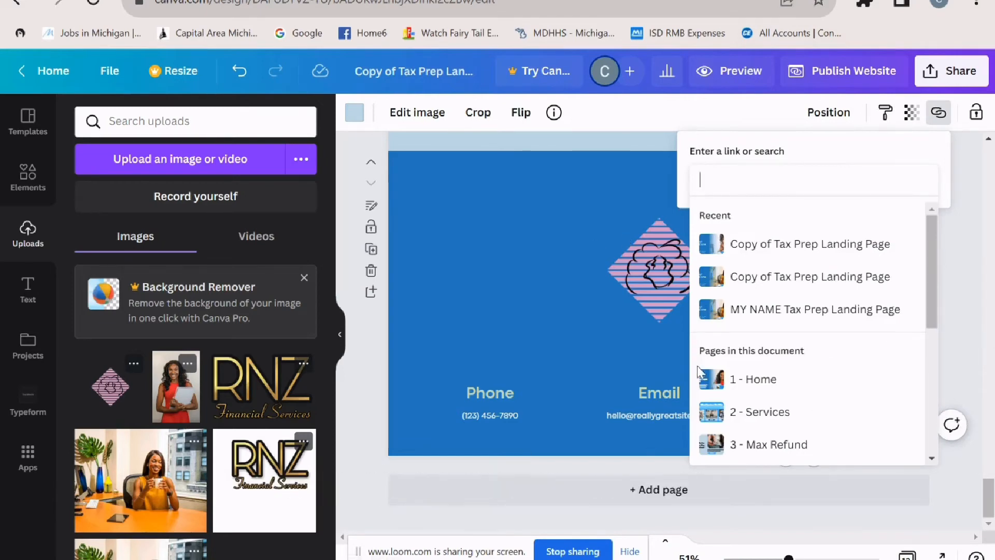
pyautogui.click(976, 352)
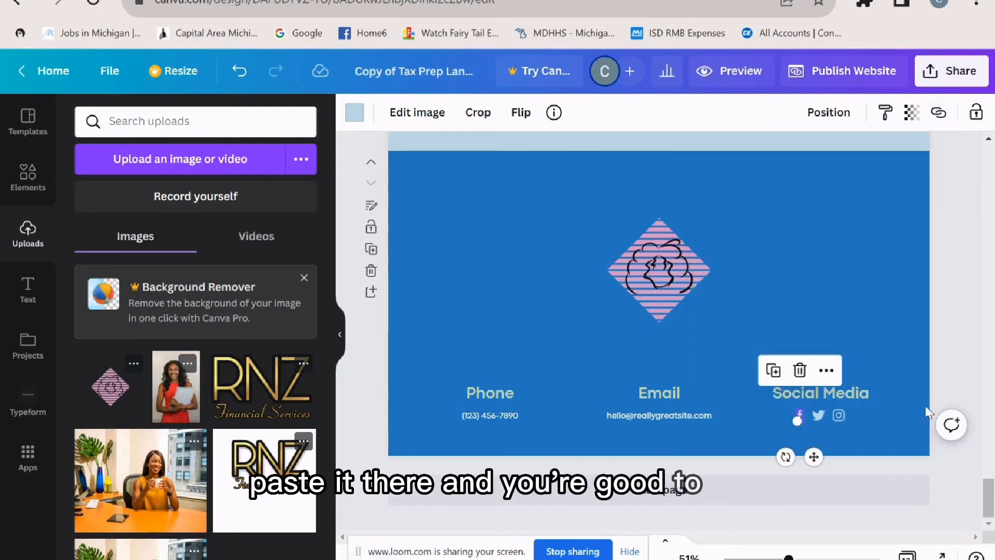
pyautogui.scroll(1, 837, 404)
pyautogui.scroll(15, 838, 404)
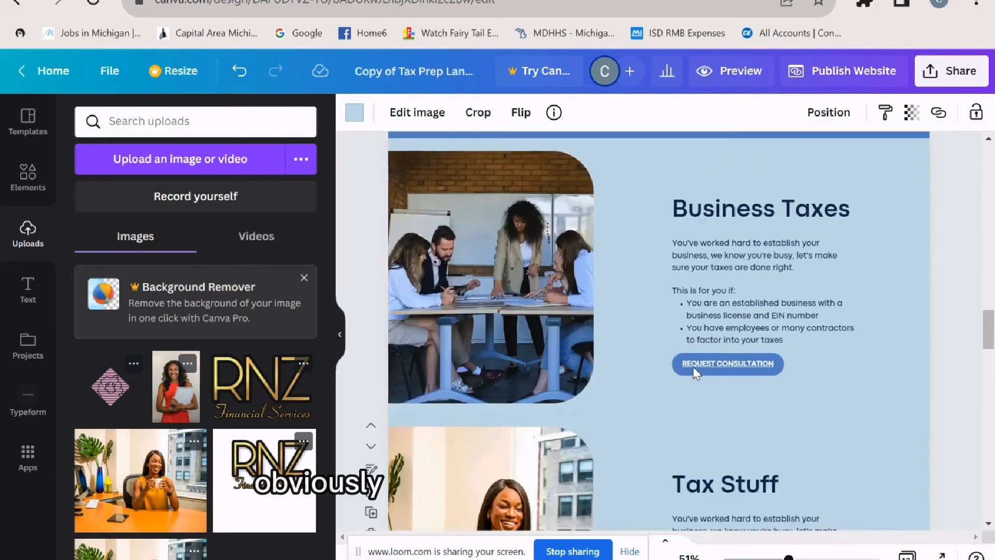
pyautogui.scroll(20, 677, 366)
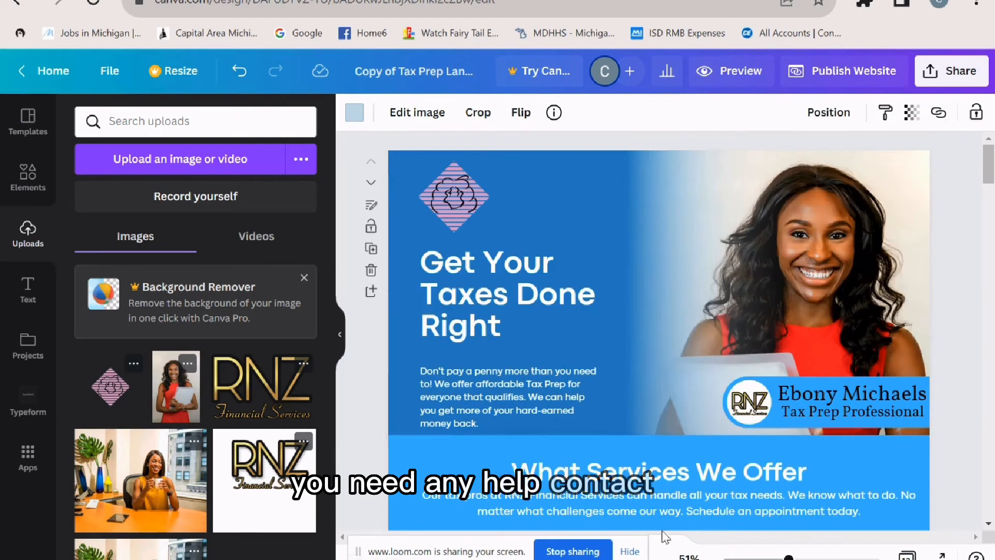
pyautogui.click(737, 77)
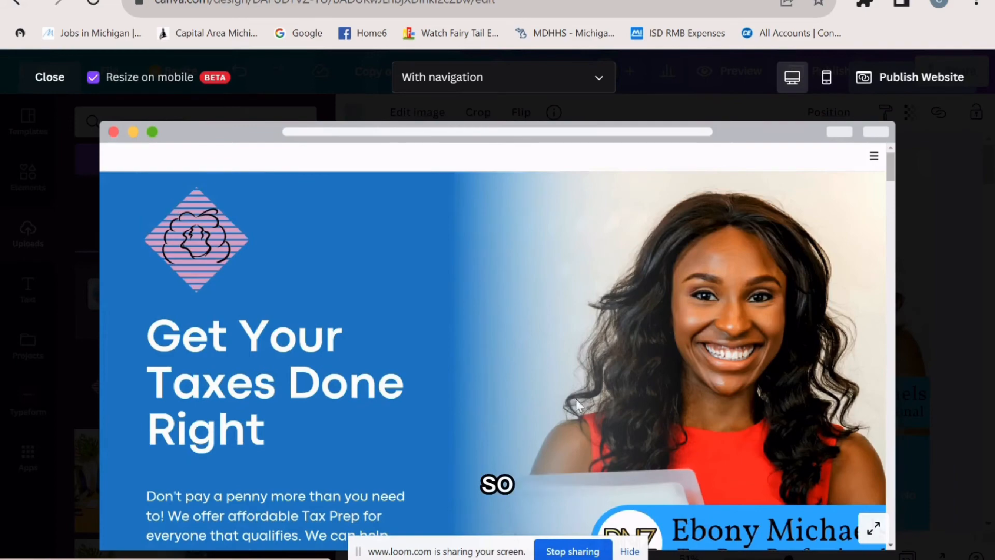
pyautogui.scroll(-2, 583, 355)
pyautogui.scroll(1, 583, 355)
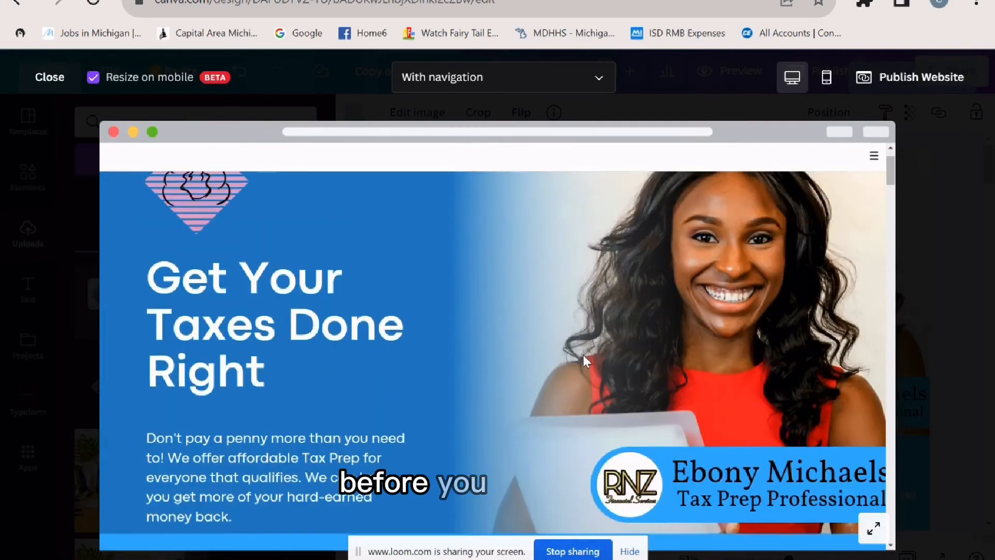
pyautogui.scroll(-4, 583, 354)
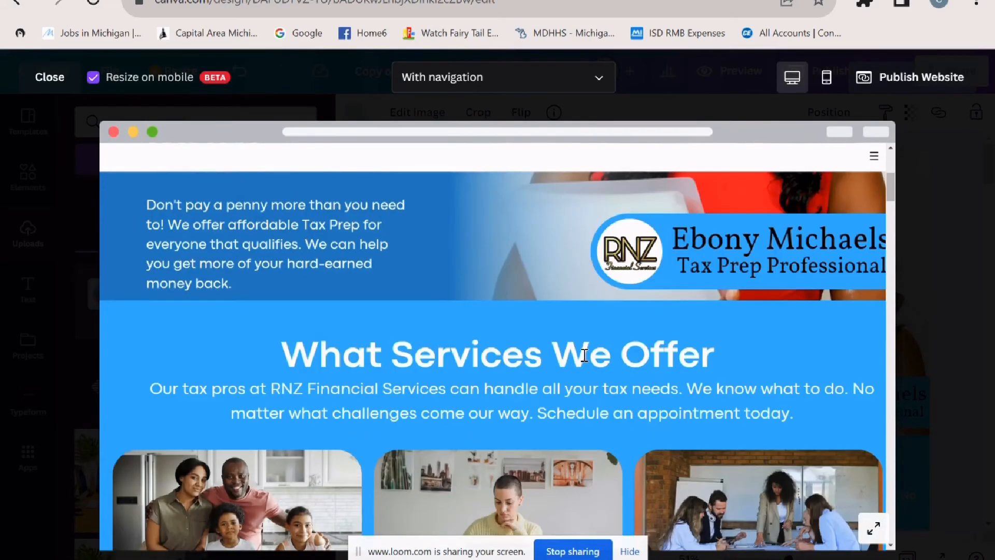
pyautogui.scroll(-3, 584, 356)
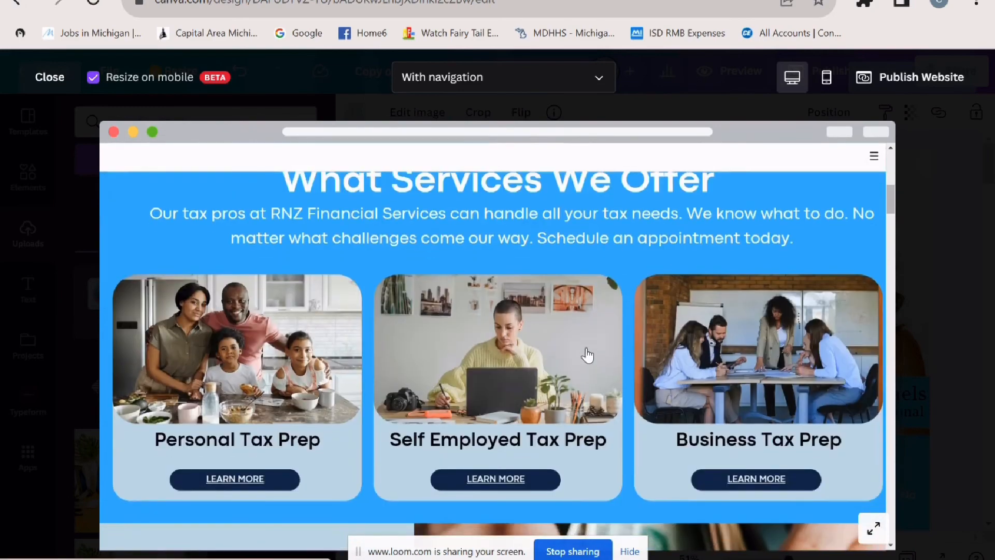
pyautogui.scroll(-14, 587, 355)
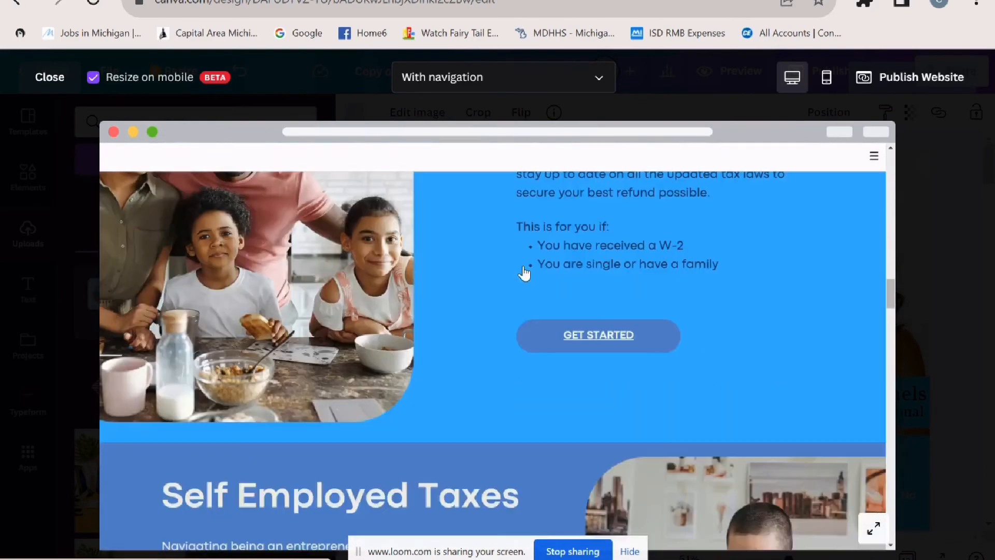
pyautogui.scroll(-10, 524, 273)
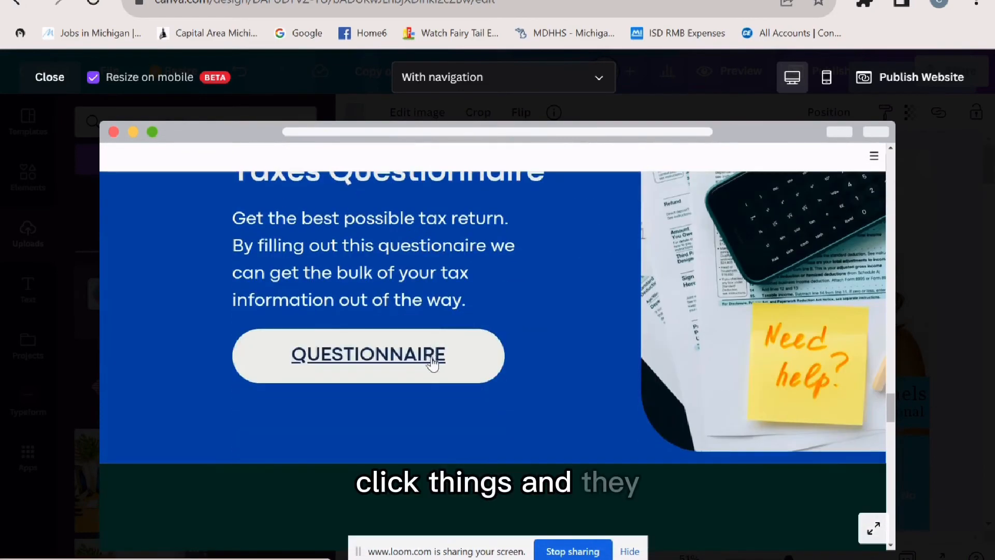
pyautogui.click(434, 364)
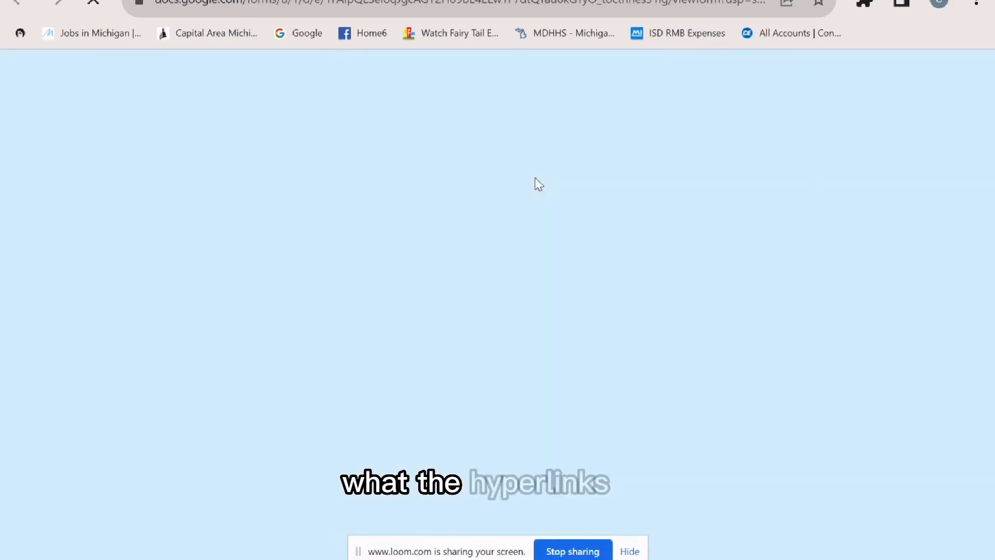
pyautogui.hotkey('ctrl', 'w')
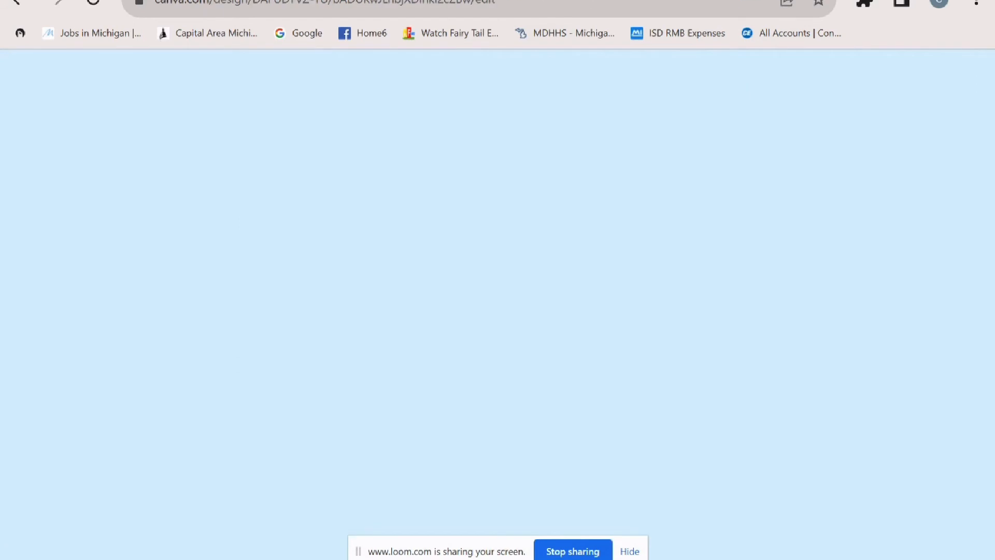
pyautogui.scroll(10, 530, 347)
pyautogui.scroll(4, 712, 354)
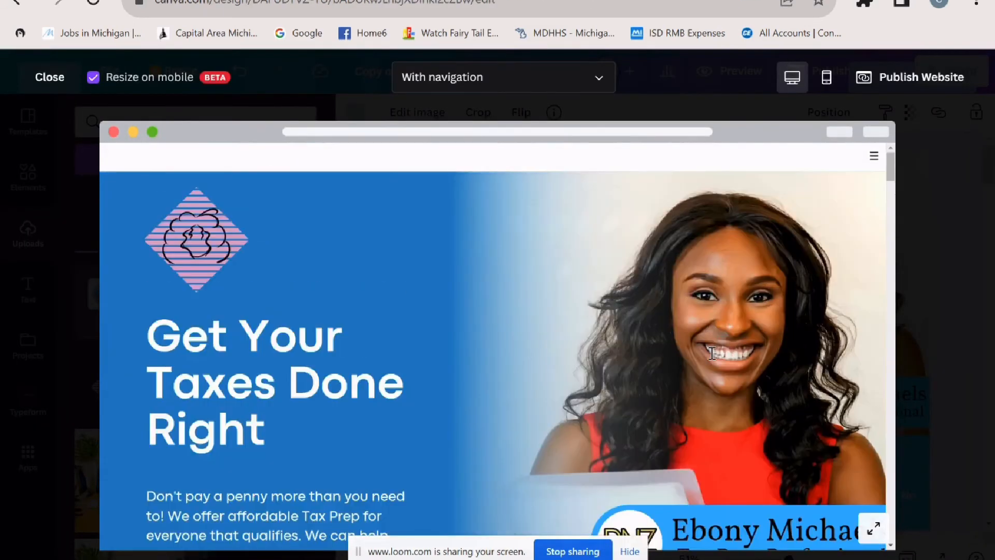
# - Switch the website preview to mobile phone layout and scroll through the page
pyautogui.click(826, 78)
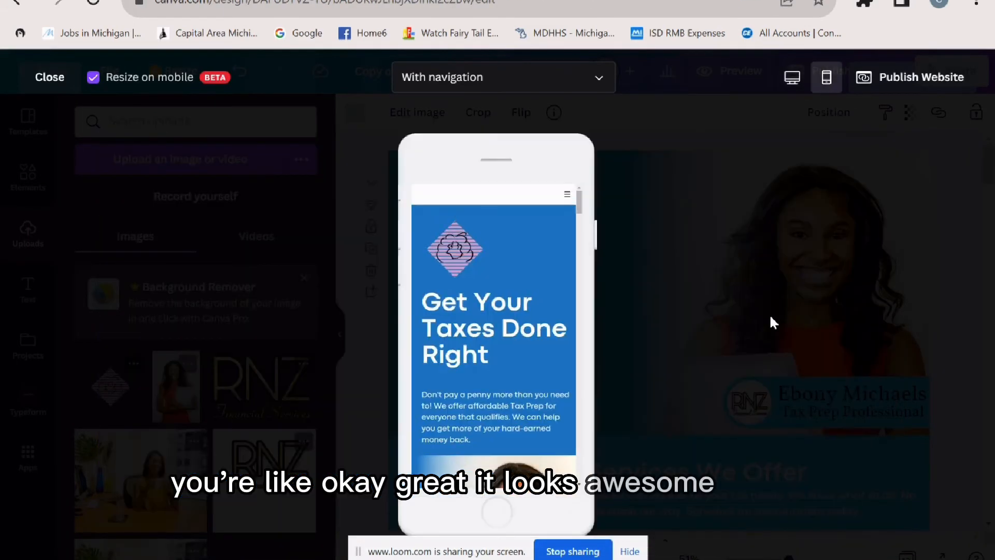
pyautogui.scroll(-5, 563, 336)
pyautogui.scroll(-2, 564, 336)
pyautogui.scroll(6, 562, 331)
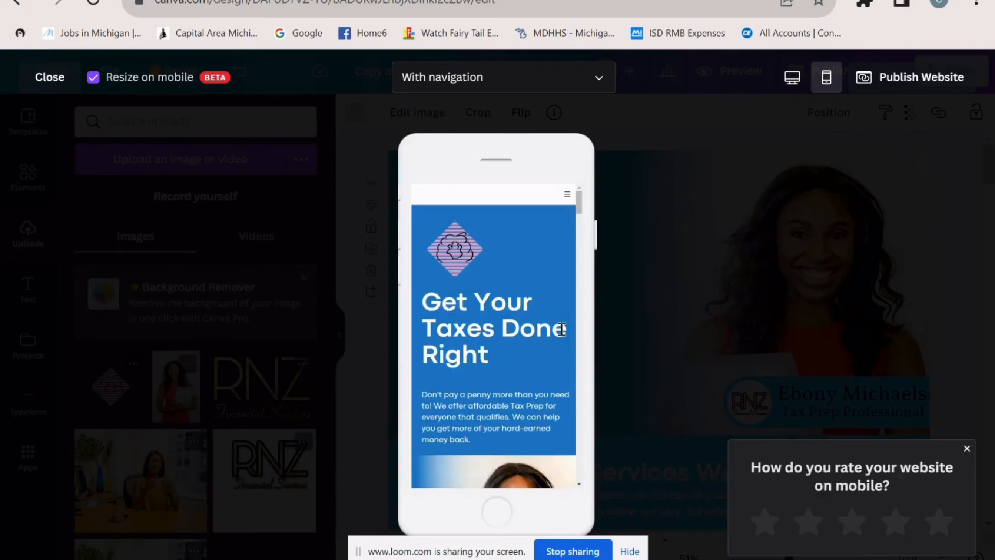
pyautogui.scroll(-2, 561, 330)
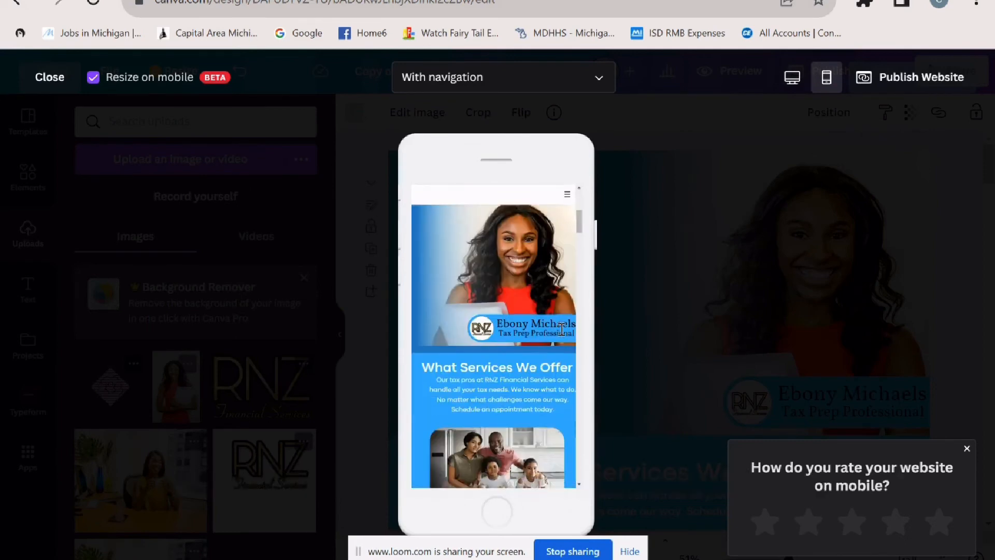
pyautogui.scroll(4, 562, 329)
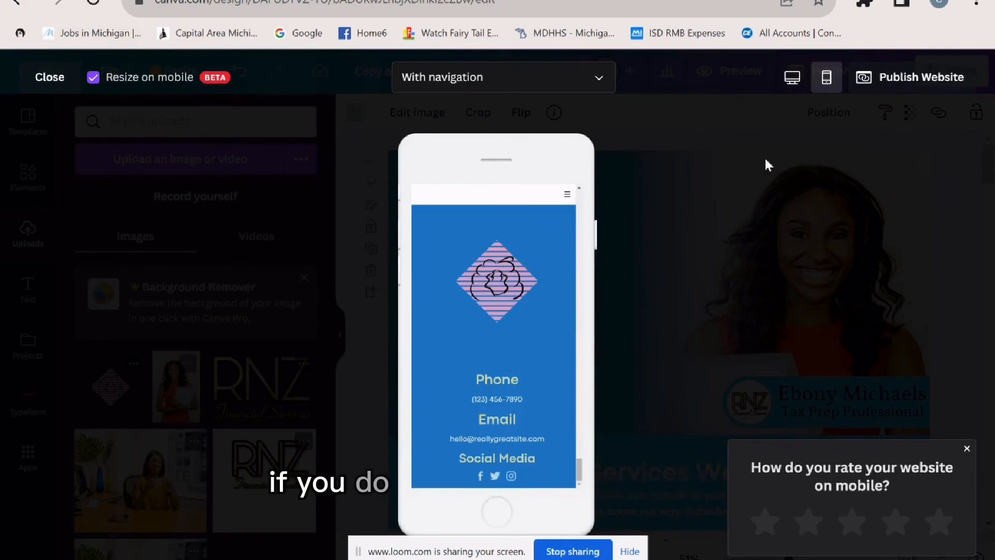
pyautogui.click(928, 82)
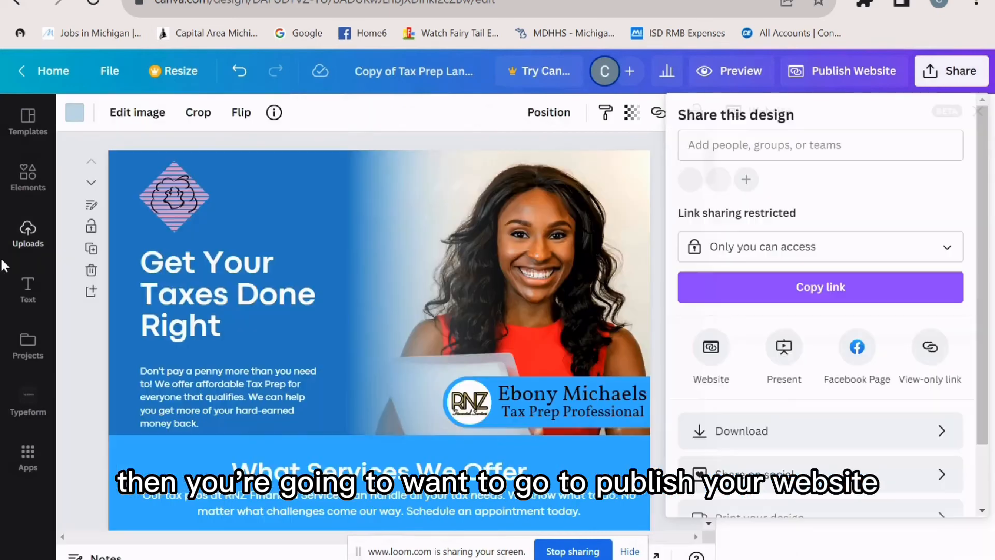
# - Publish on a free my.canva.site subdomain made from the preparer's name plus taxprep
pyautogui.click(711, 347)
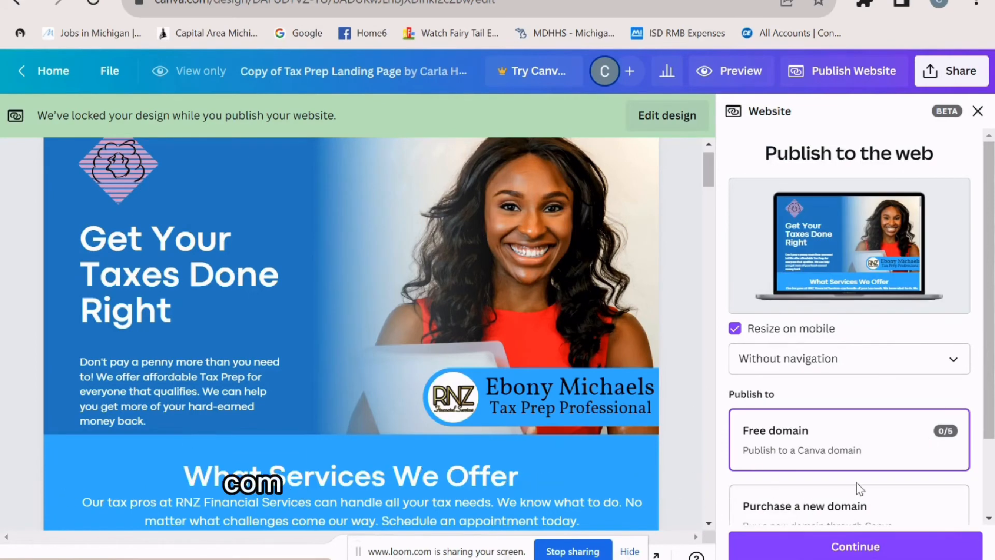
pyautogui.scroll(-2, 858, 489)
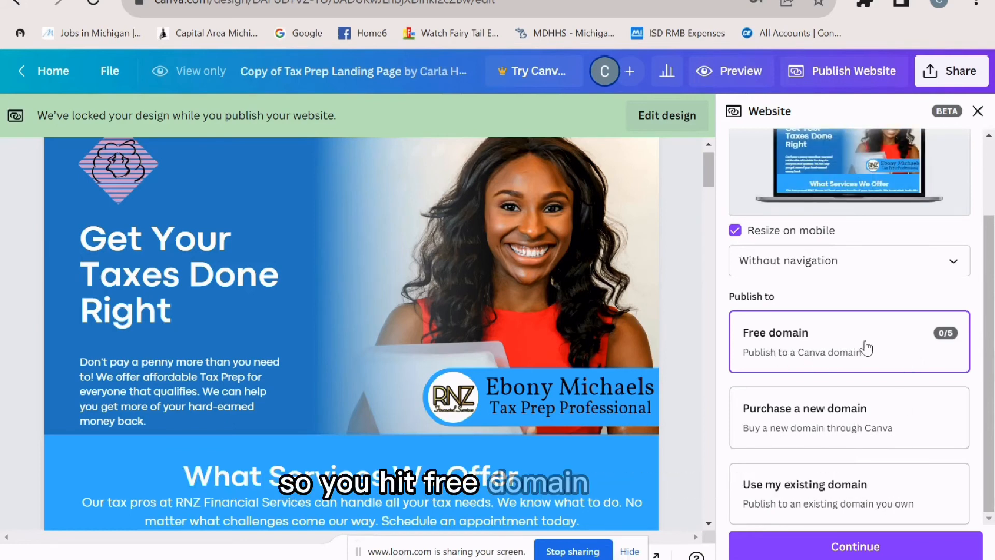
pyautogui.click(835, 548)
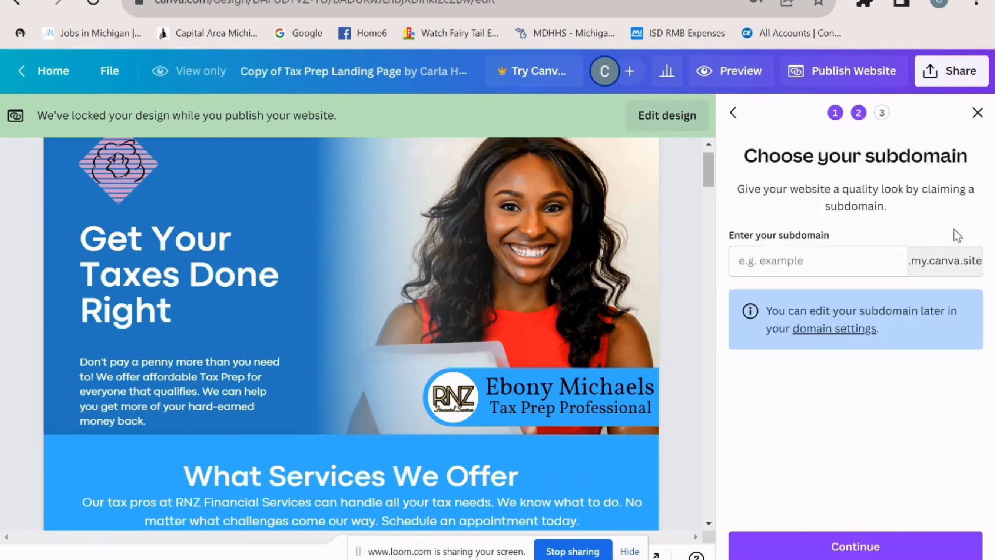
pyautogui.click(830, 259)
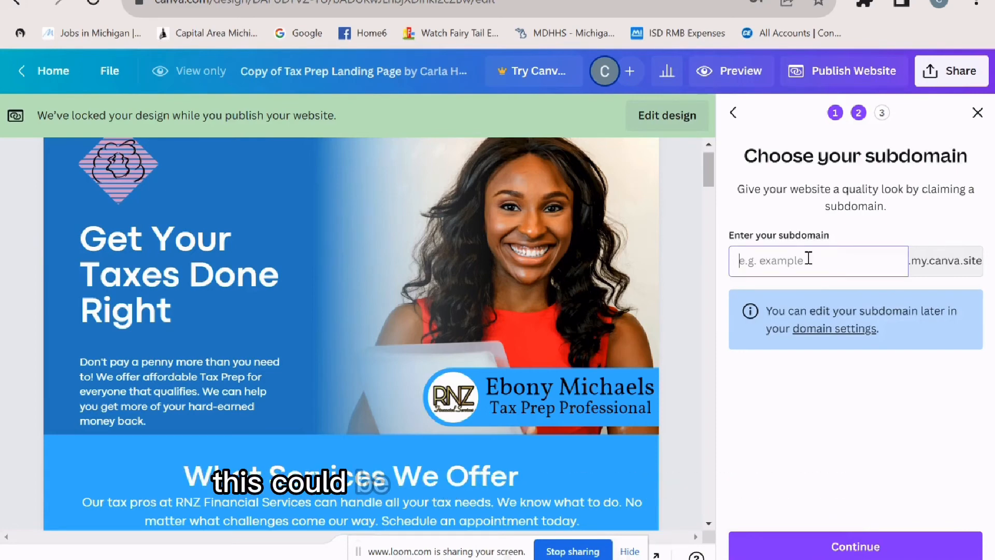
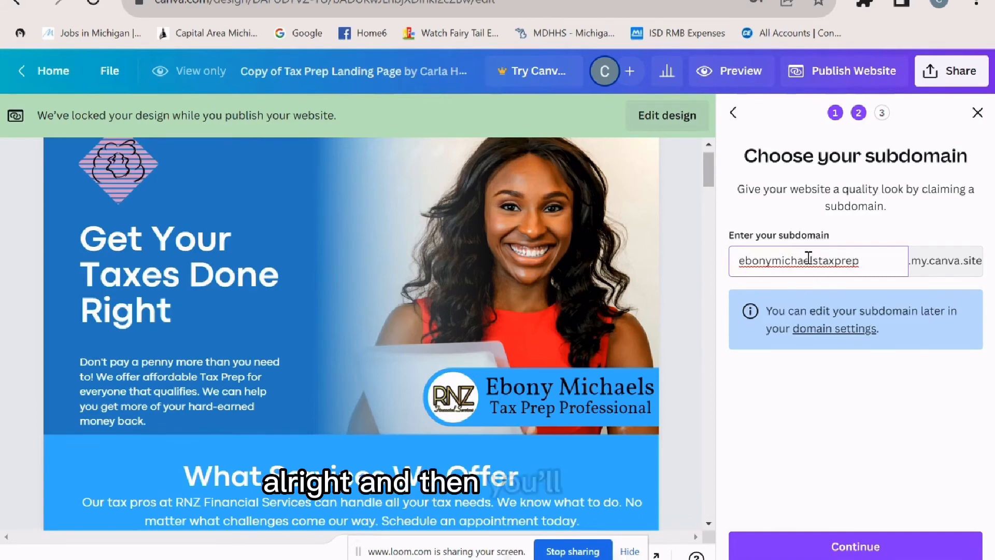
pyautogui.click(869, 539)
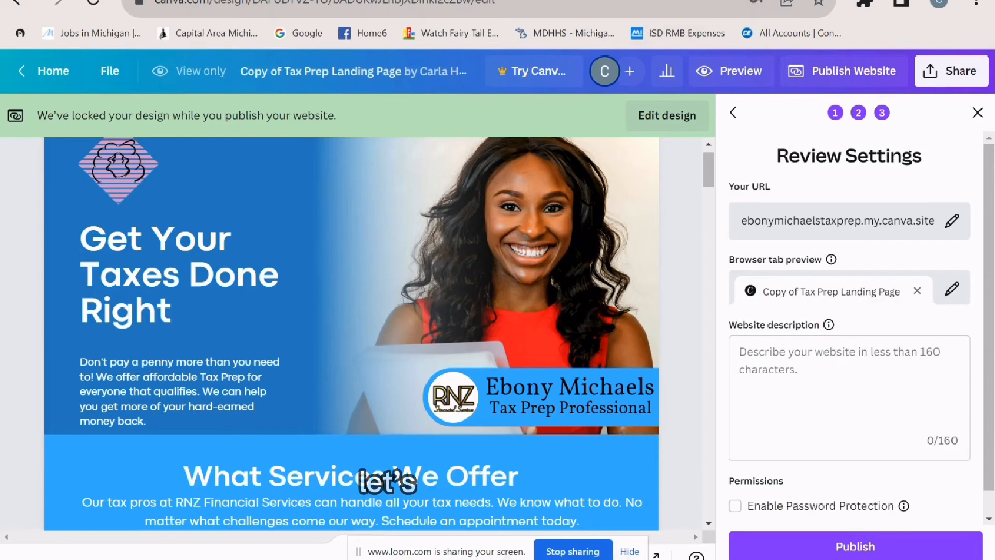
pyautogui.hotkey('ctrl', 't')
# - Search Google for rytr.me and sign in to Rytr with a Google account
pyautogui.write('ryt')
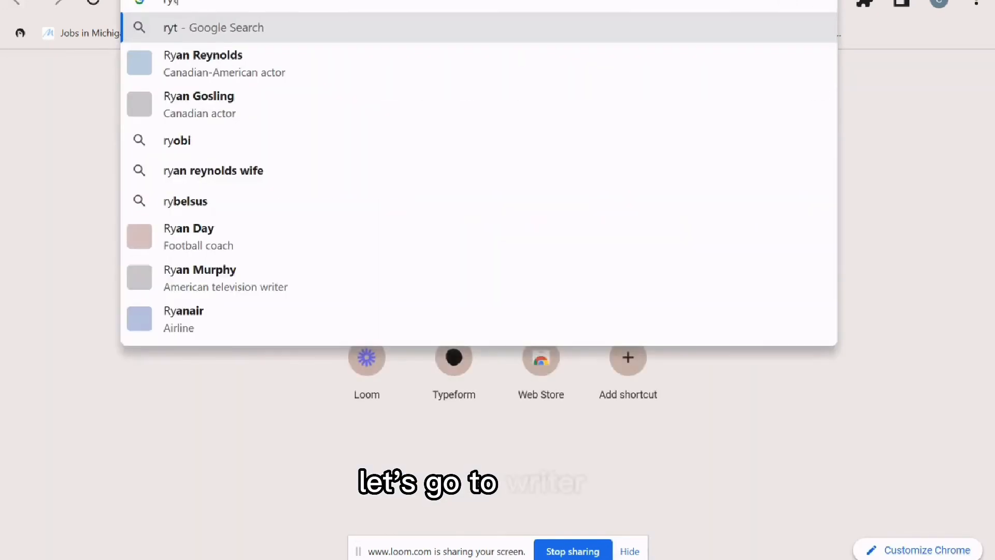
pyautogui.write('r')
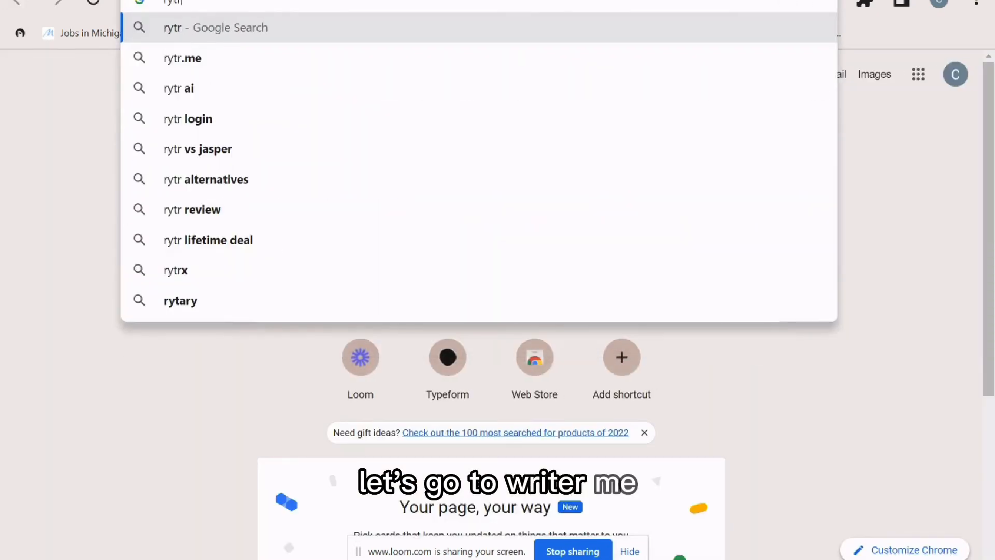
pyautogui.press('Down')
pyautogui.press('Return')
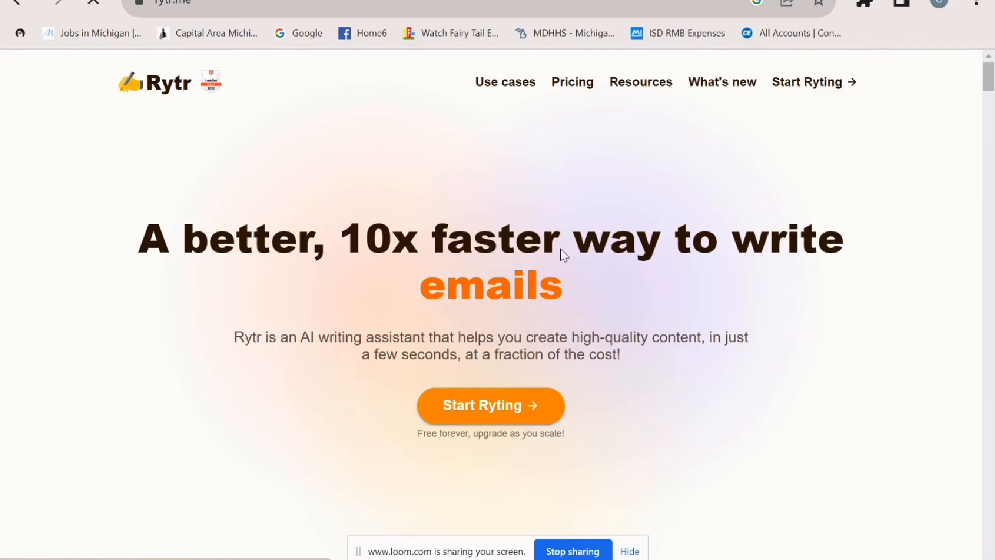
pyautogui.click(519, 407)
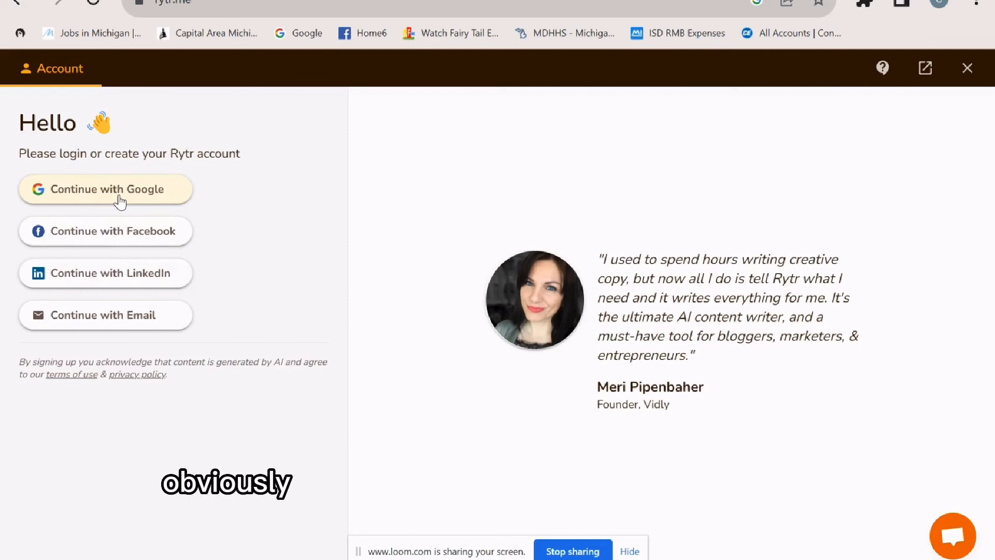
pyautogui.click(120, 202)
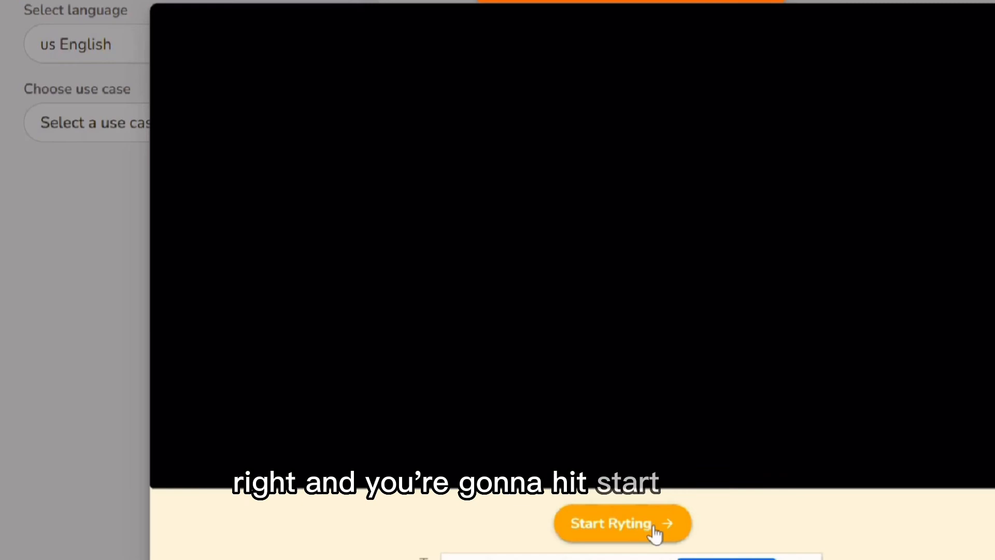
# - Dismiss Rytr's welcome screen and keep Convincing as the writing tone
pyautogui.click(656, 534)
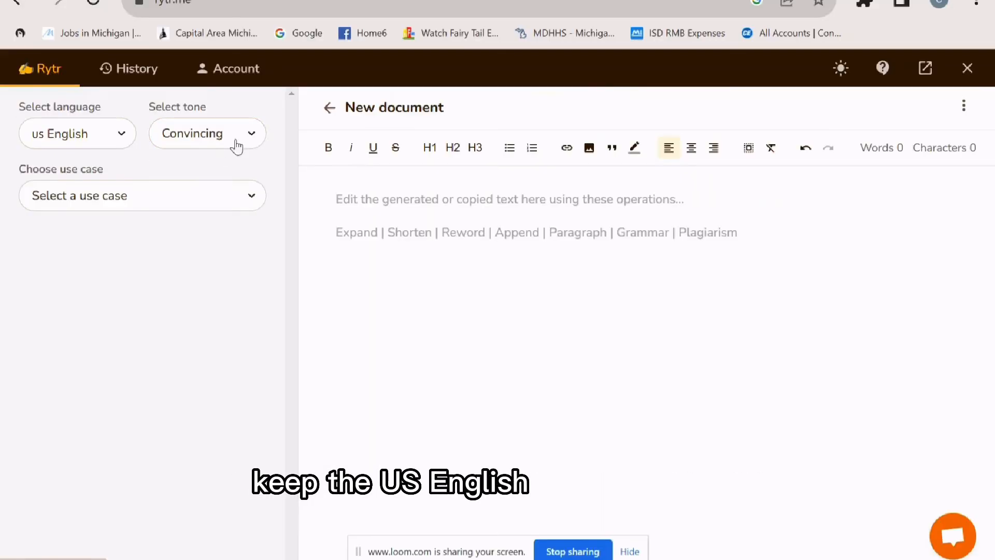
pyautogui.click(247, 140)
pyautogui.click(248, 140)
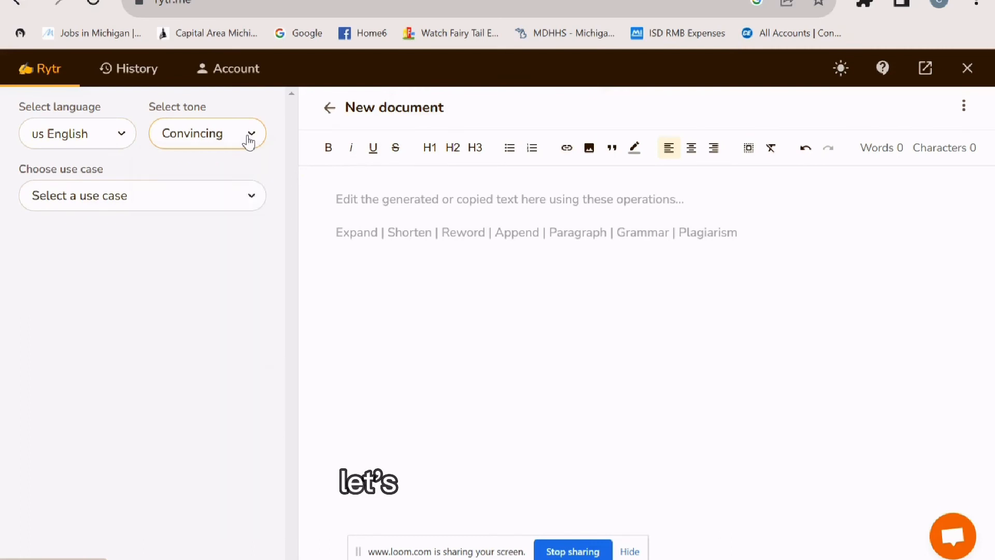
pyautogui.click(247, 140)
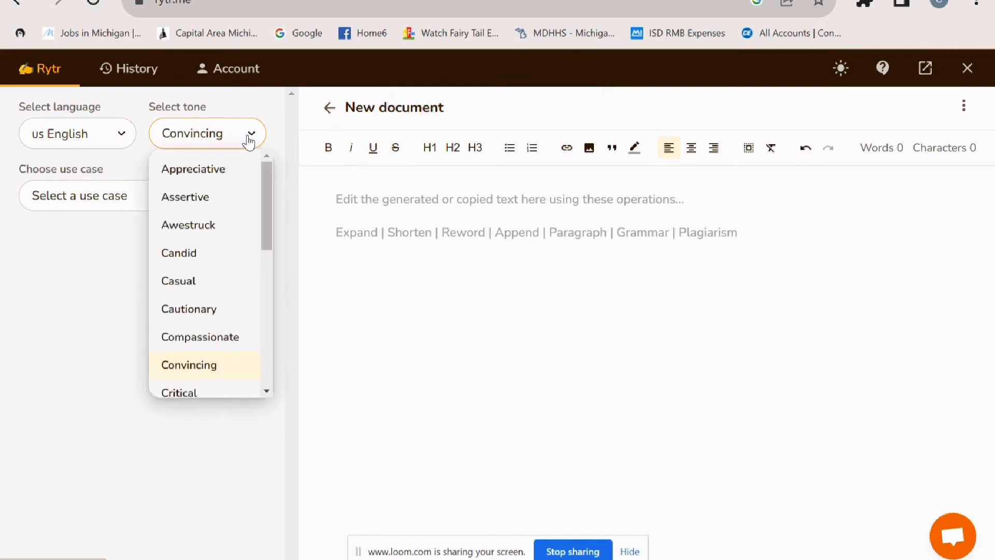
pyautogui.scroll(-5, 263, 290)
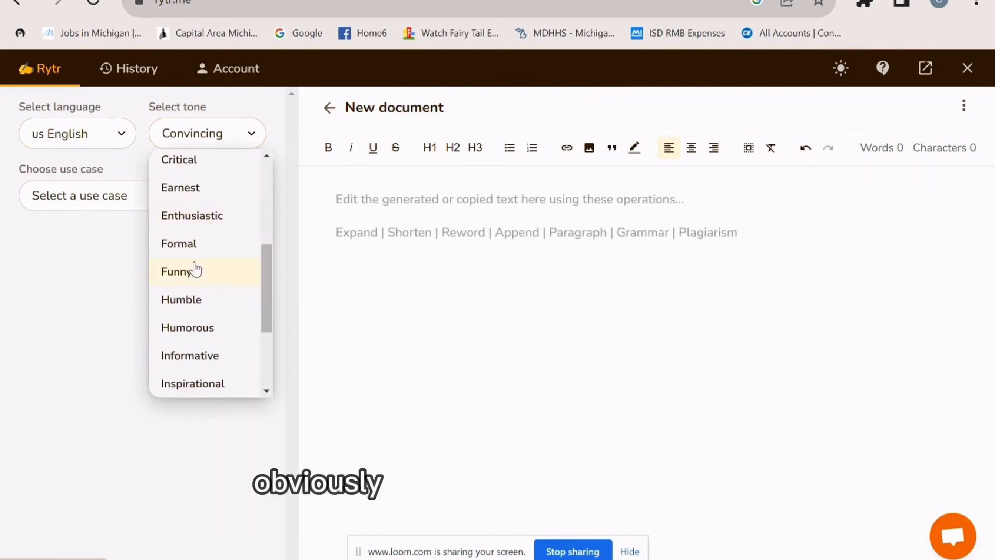
pyautogui.scroll(5, 218, 352)
pyautogui.scroll(-8, 220, 363)
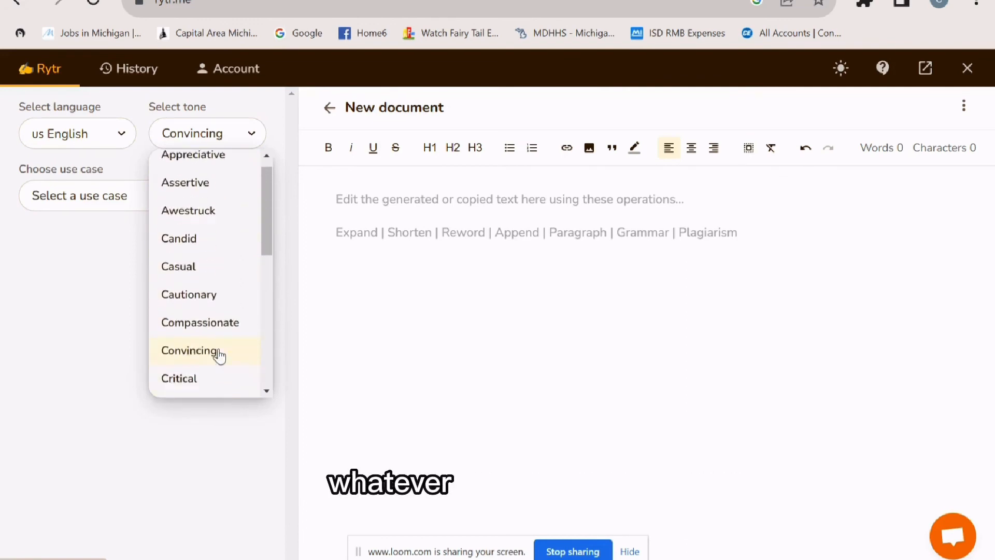
pyautogui.click(228, 138)
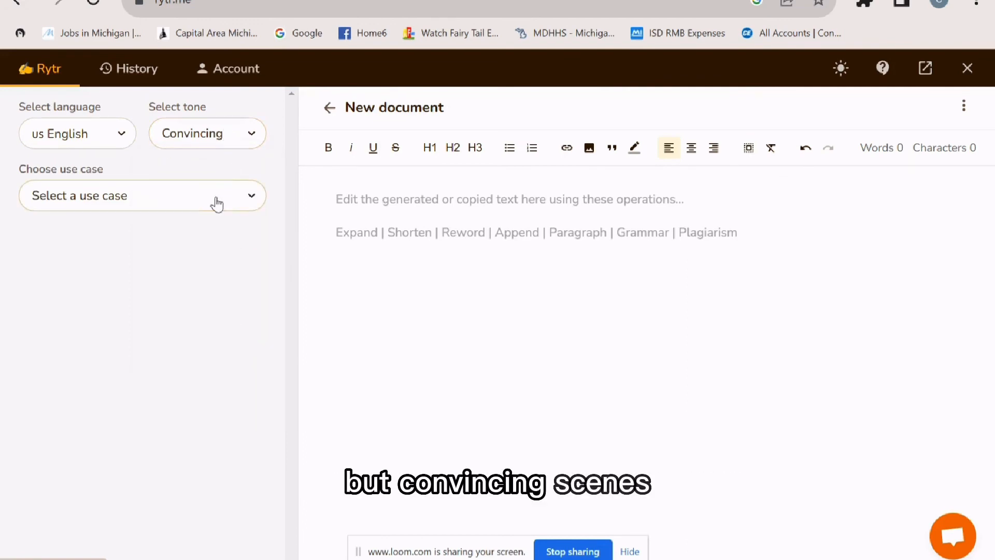
pyautogui.click(212, 147)
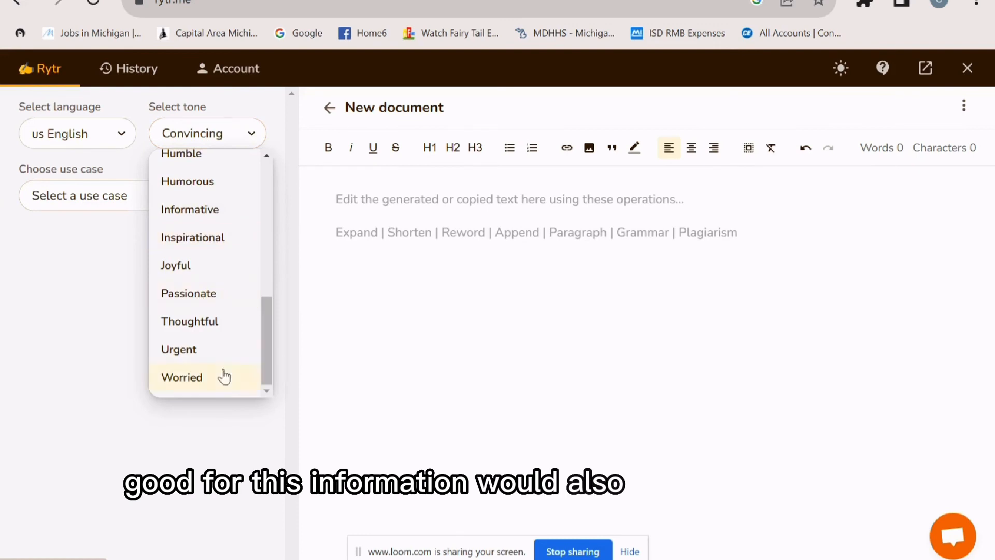
pyautogui.click(232, 139)
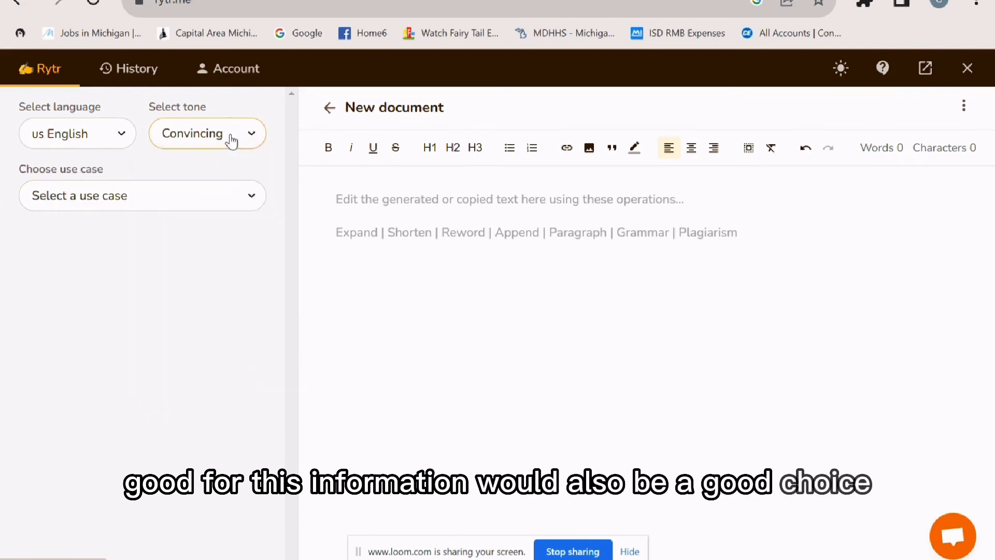
# - Choose SEO Meta Description from the use case list
pyautogui.click(210, 206)
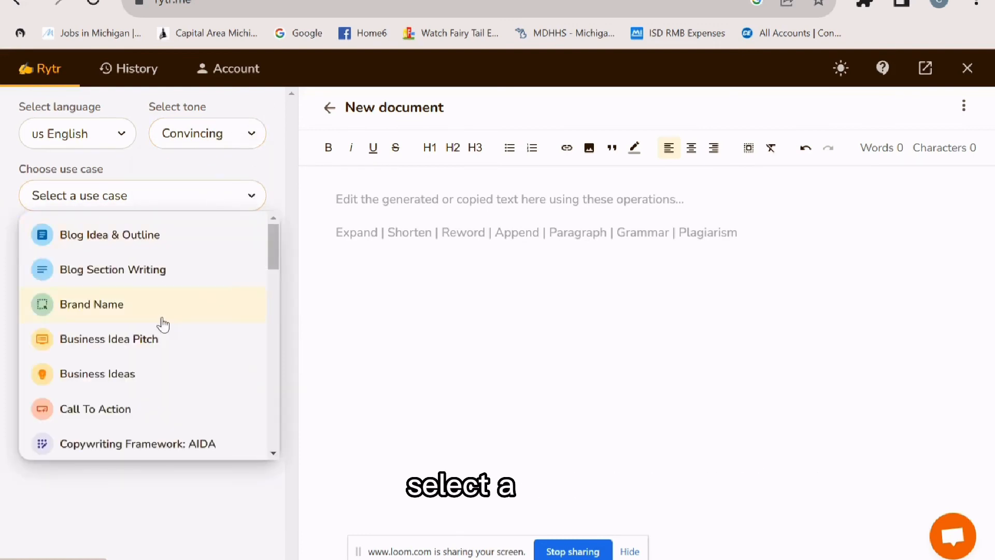
pyautogui.scroll(-5, 163, 324)
pyautogui.scroll(-2, 220, 369)
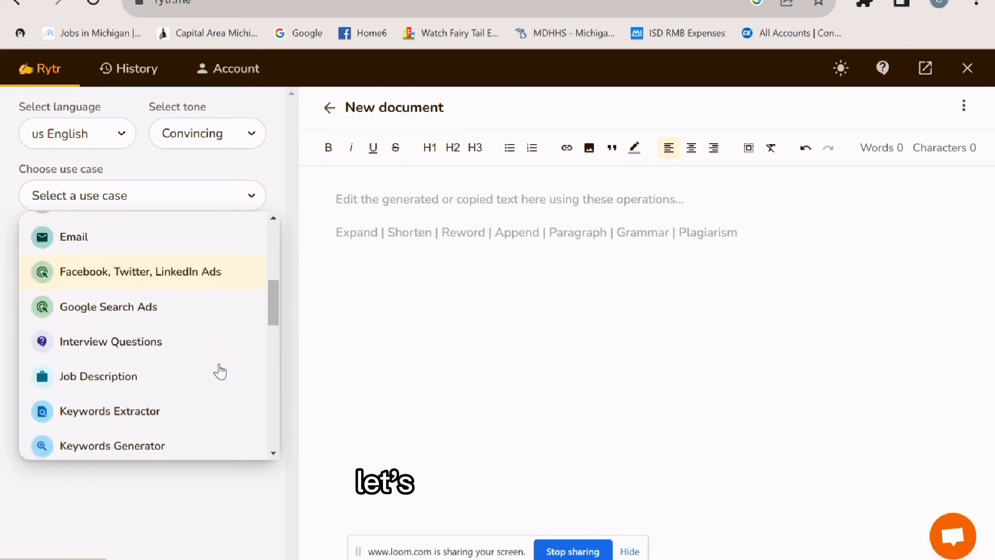
pyautogui.scroll(-5, 200, 344)
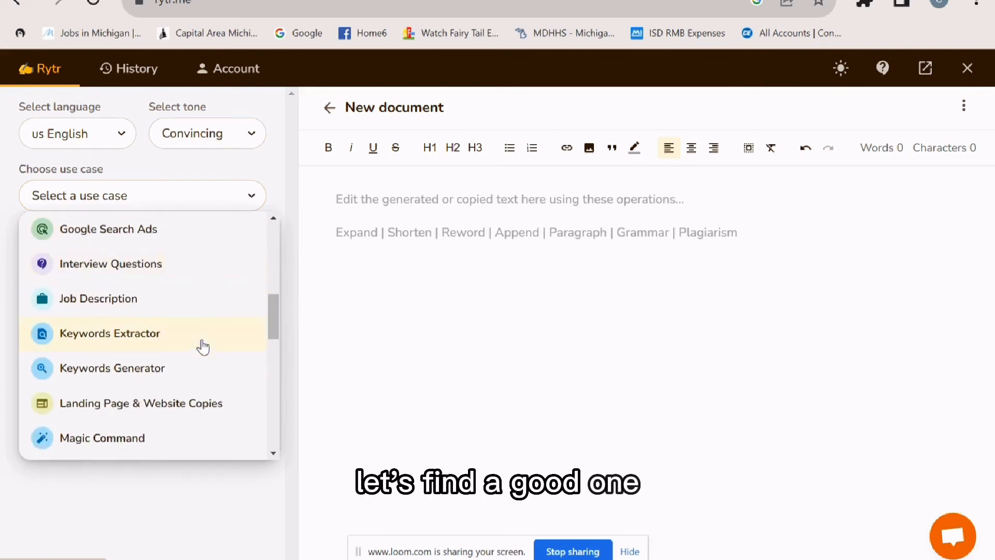
pyautogui.scroll(-5, 197, 346)
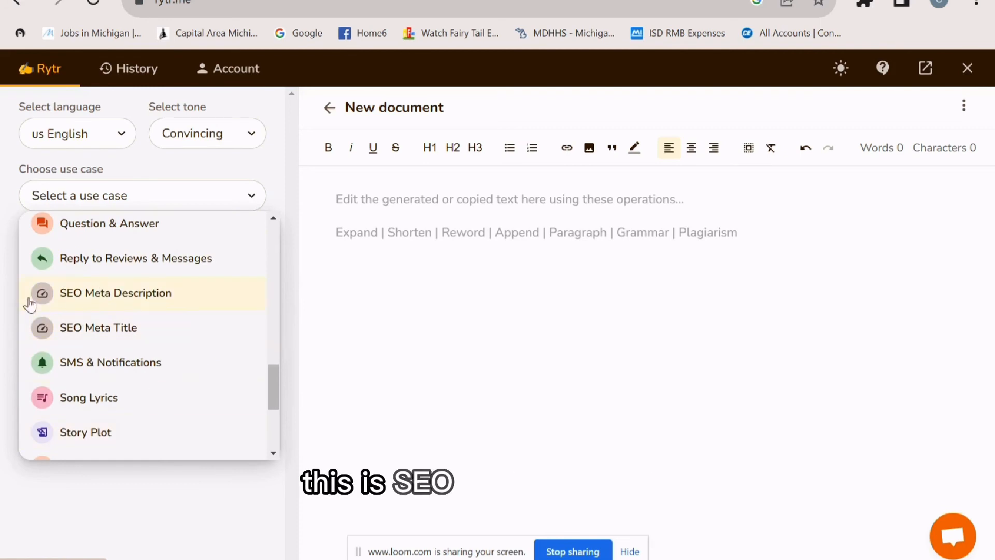
pyautogui.click(182, 300)
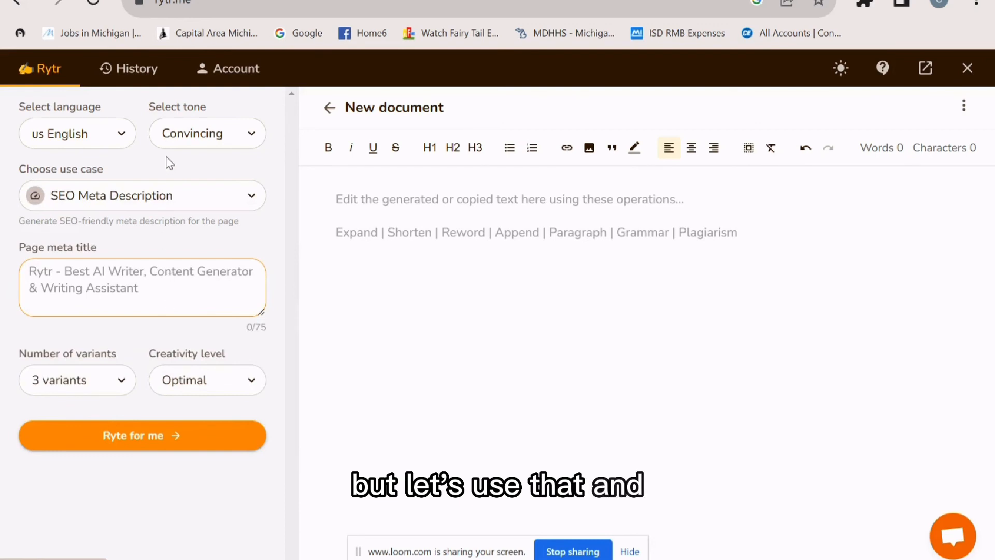
# - Generate three Optimal-creativity meta descriptions from the preparer's 'Tax Prep Services in the Miami Dade' page title
pyautogui.click(220, 197)
pyautogui.click(220, 207)
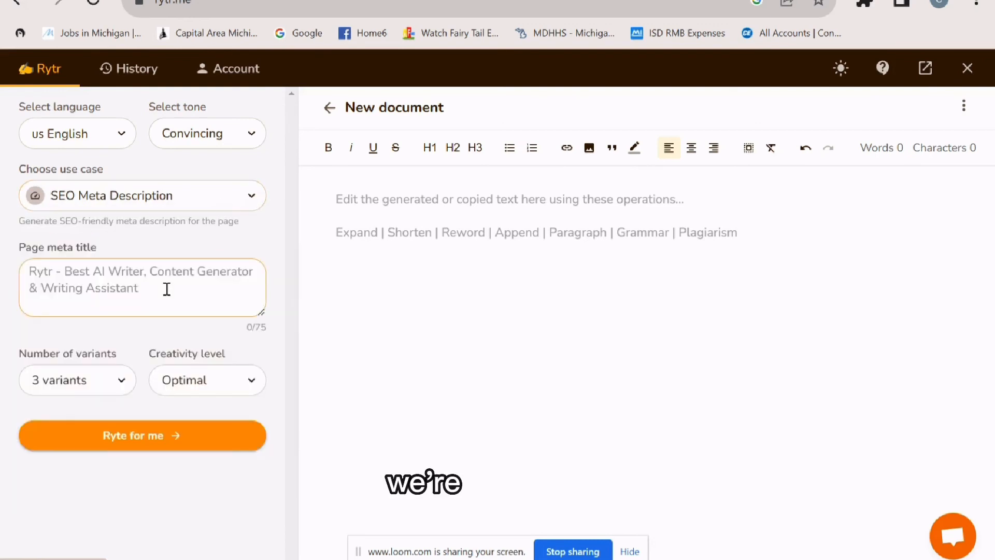
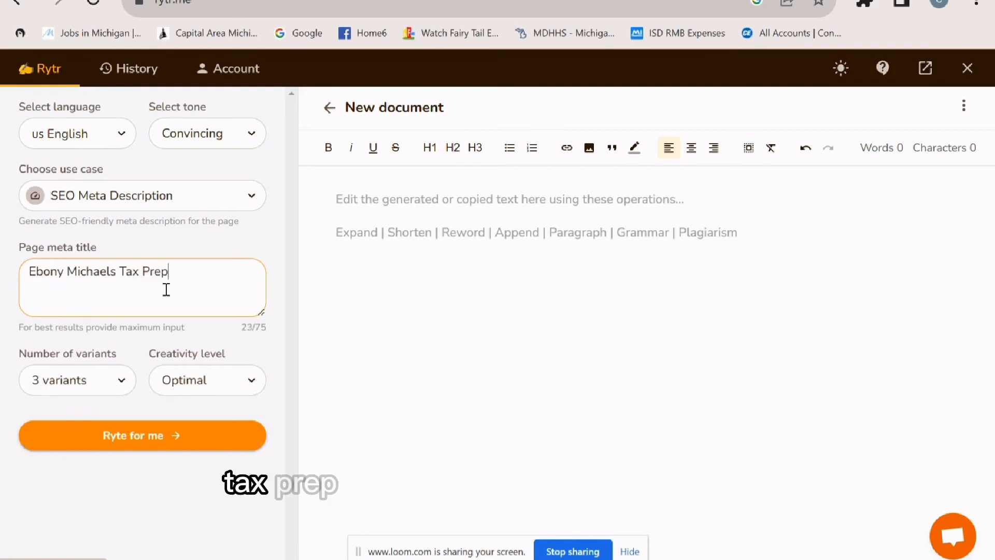
pyautogui.write(' Services')
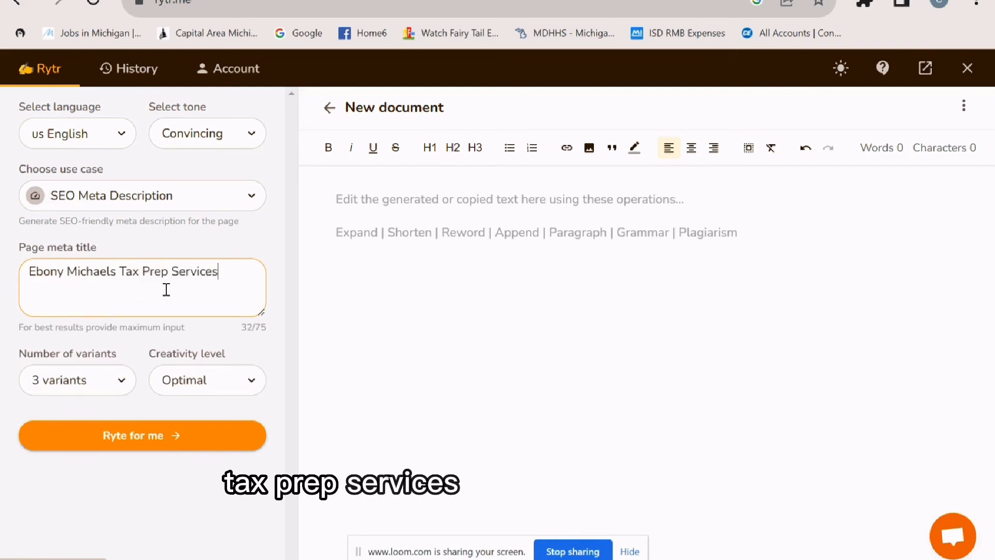
pyautogui.write(' in the Mia')
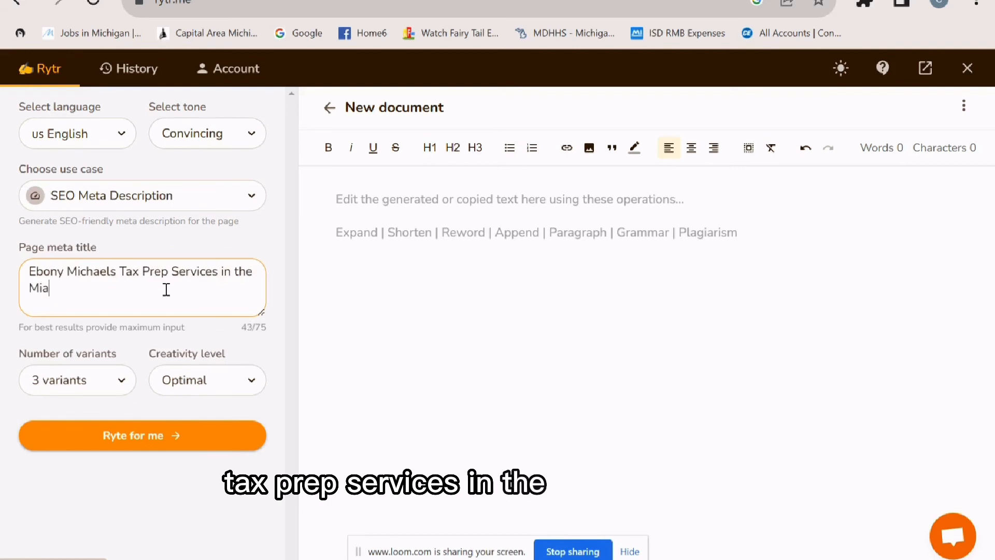
pyautogui.write('mi Dade area')
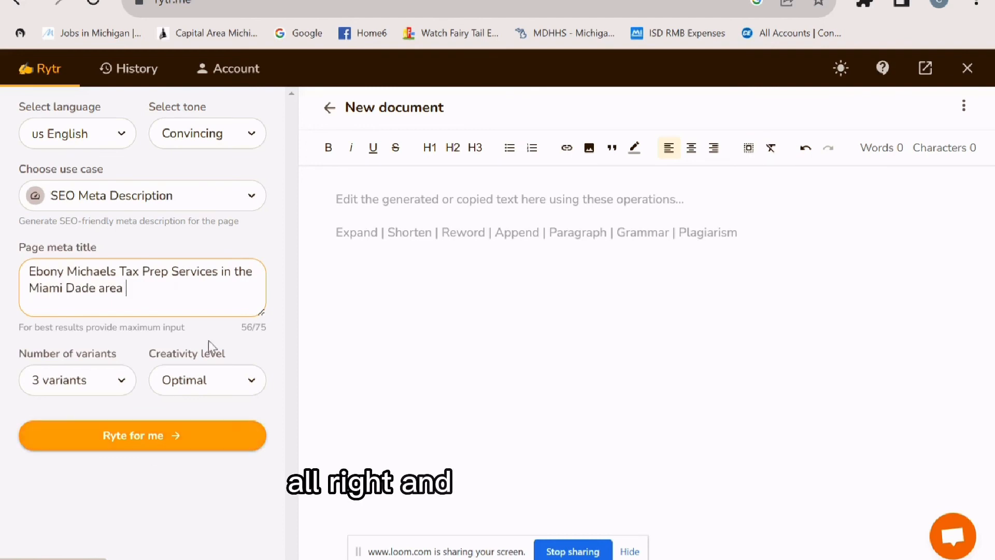
pyautogui.click(228, 393)
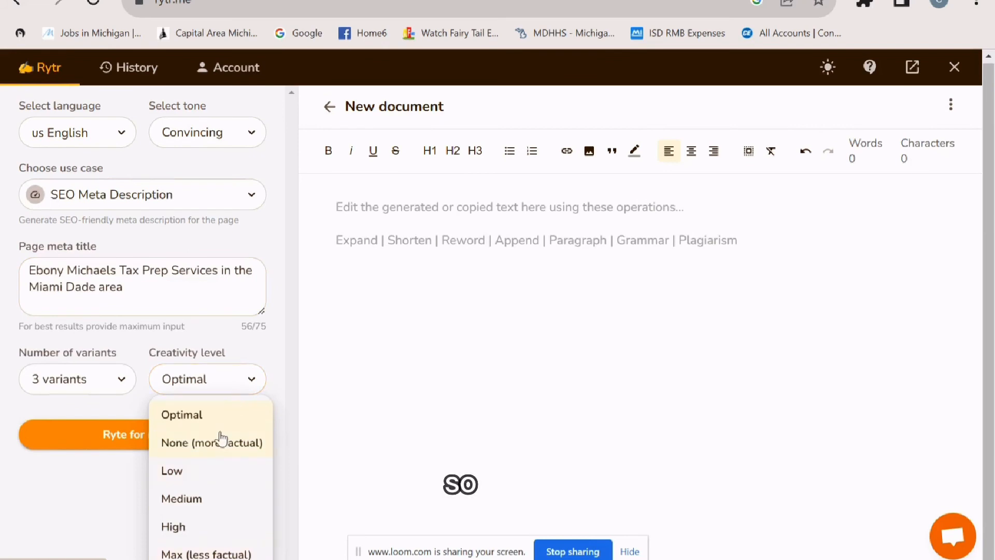
pyautogui.click(222, 415)
pyautogui.click(169, 444)
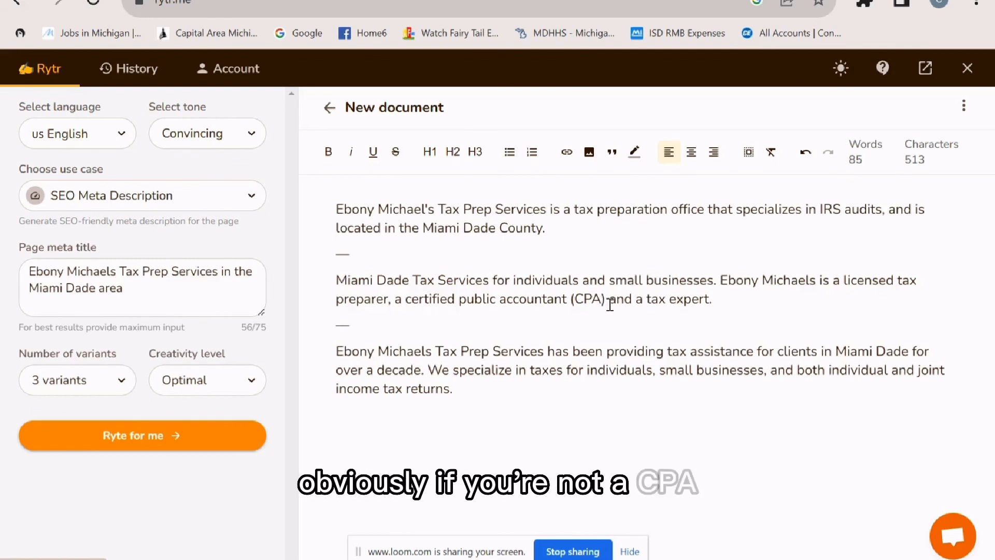
# - Delete ', a certified public accountant (CPA)' from the second meta description
pyautogui.moveTo(606, 299); pyautogui.dragTo(387, 299)
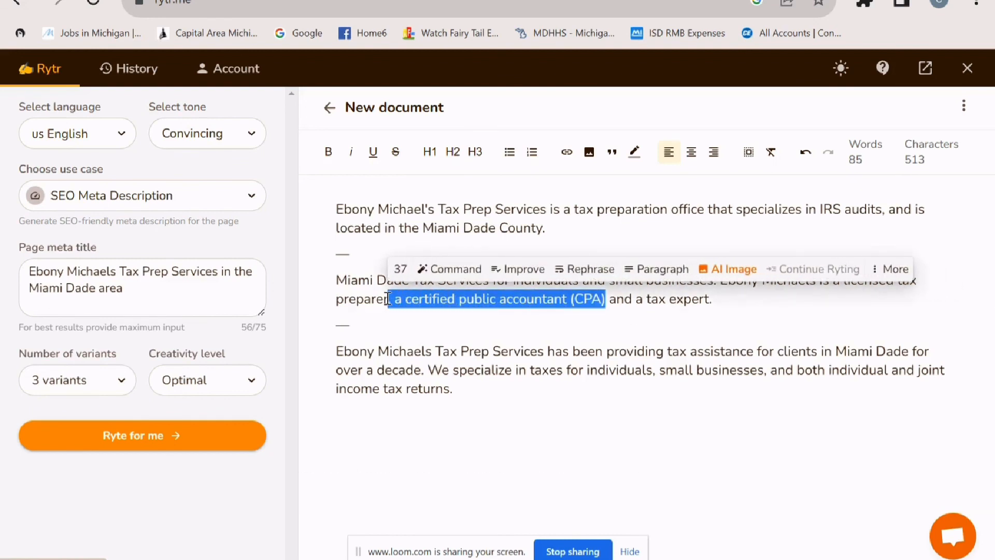
pyautogui.press('BackSpace')
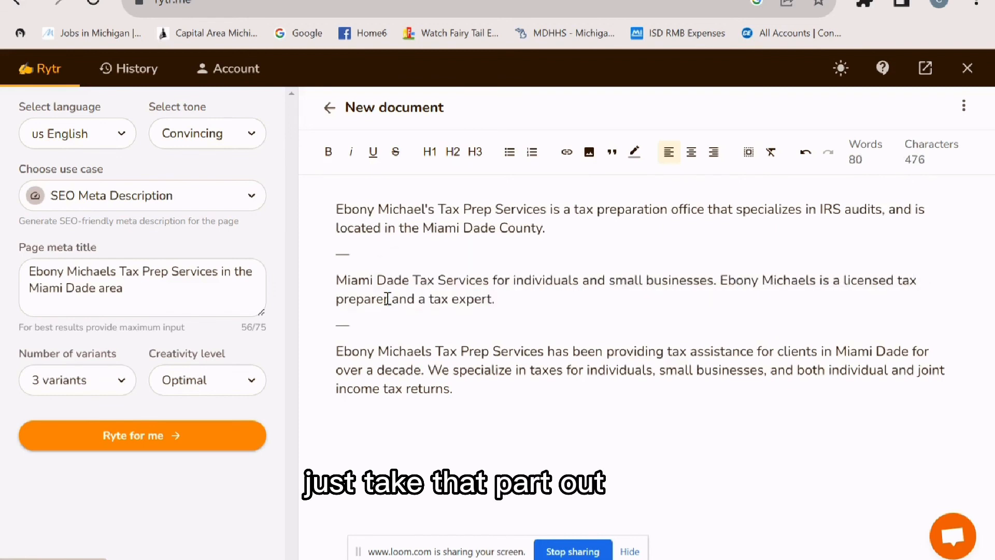
pyautogui.moveTo(495, 300); pyautogui.dragTo(341, 287)
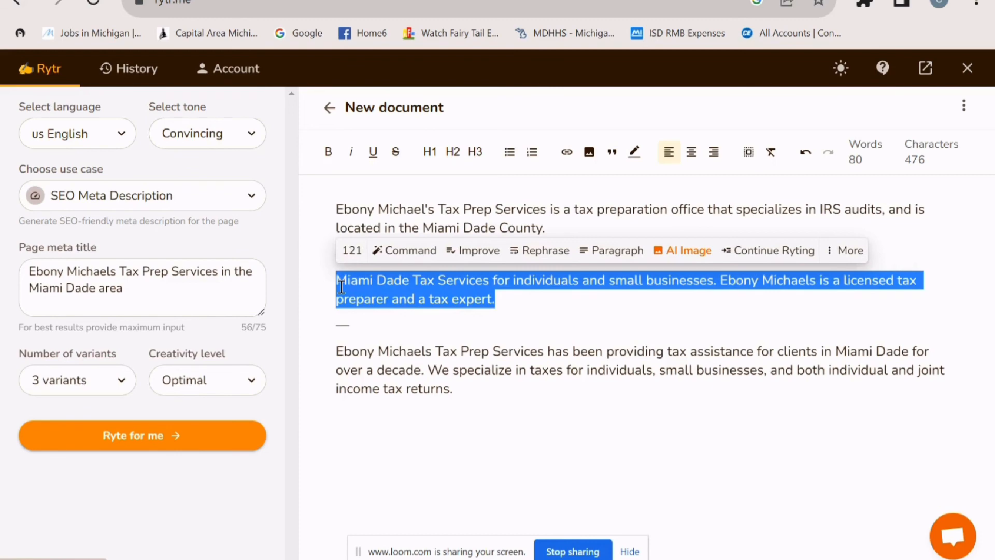
pyautogui.rightClick(341, 287)
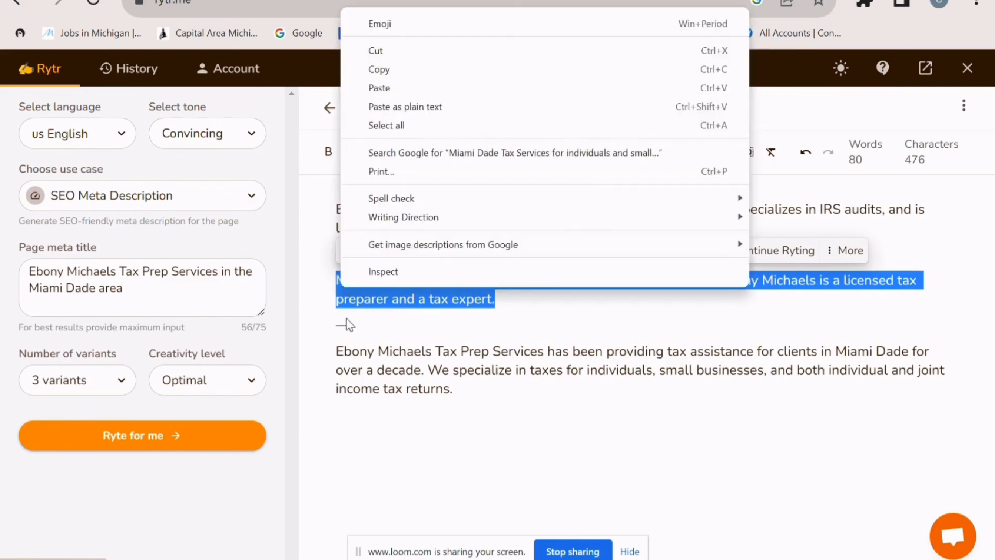
pyautogui.click(521, 436)
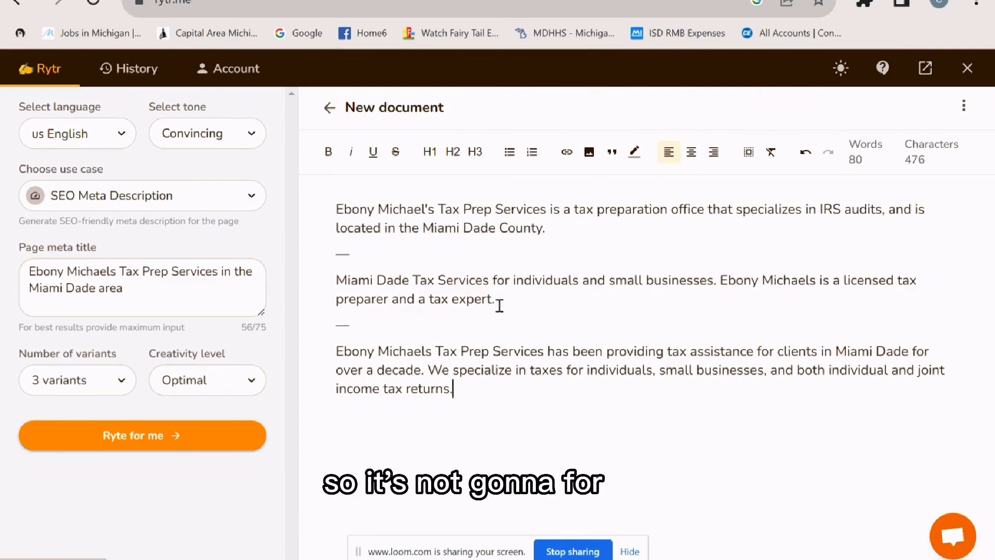
# - Copy the Miami Dade Tax Services paragraph and return to the Canva design tab
pyautogui.moveTo(502, 300); pyautogui.dragTo(326, 271)
pyautogui.rightClick(457, 293)
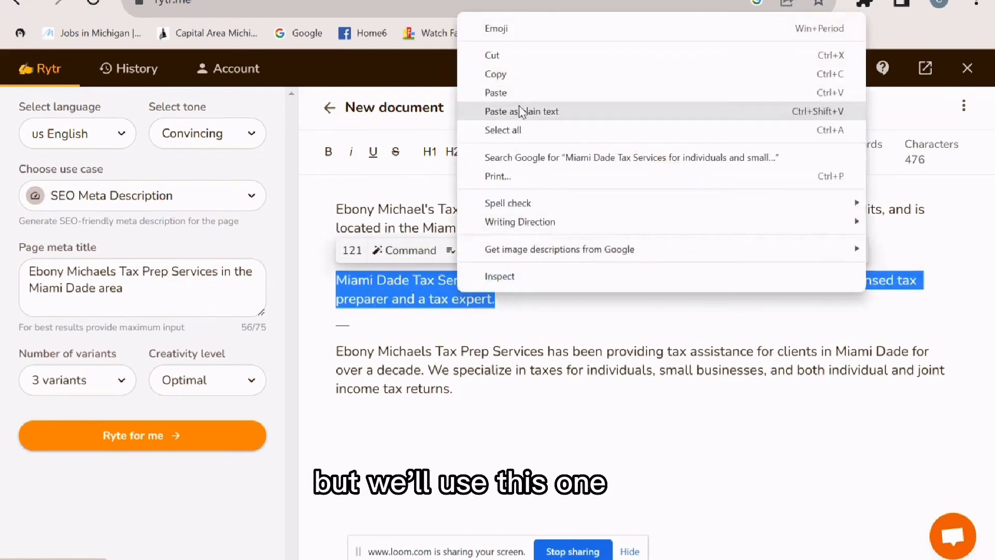
pyautogui.click(495, 74)
pyautogui.hotkey('ctrl', 'Tab')
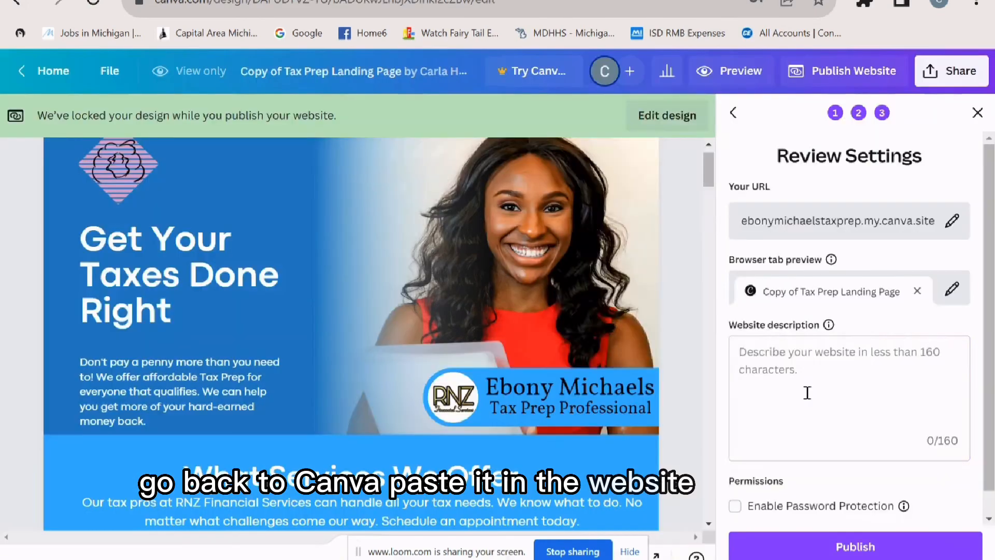
# - Paste the Miami Dade Tax Services paragraph into Canva's Website description (121/160 characters), then go to Loom
pyautogui.rightClick(811, 356)
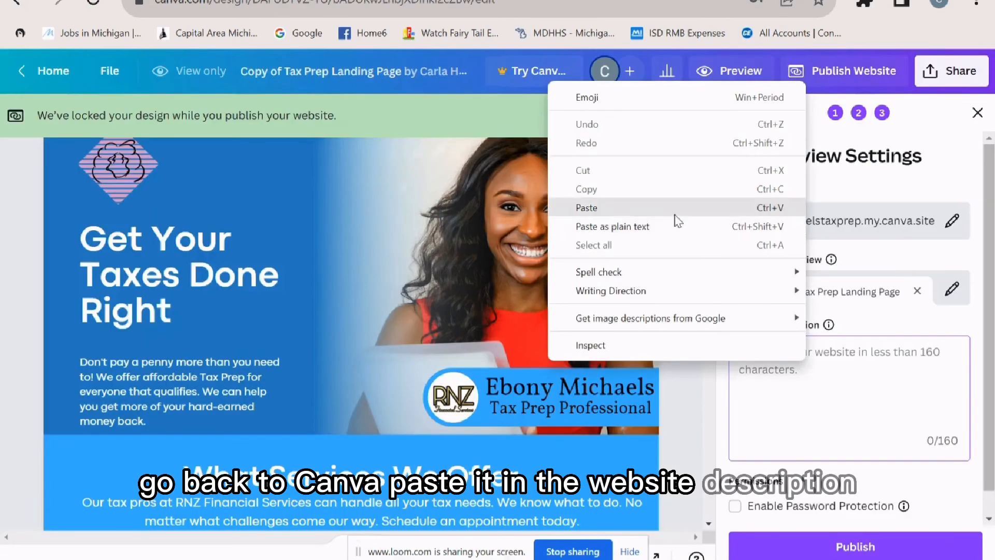
pyautogui.click(673, 210)
pyautogui.scroll(-1, 903, 483)
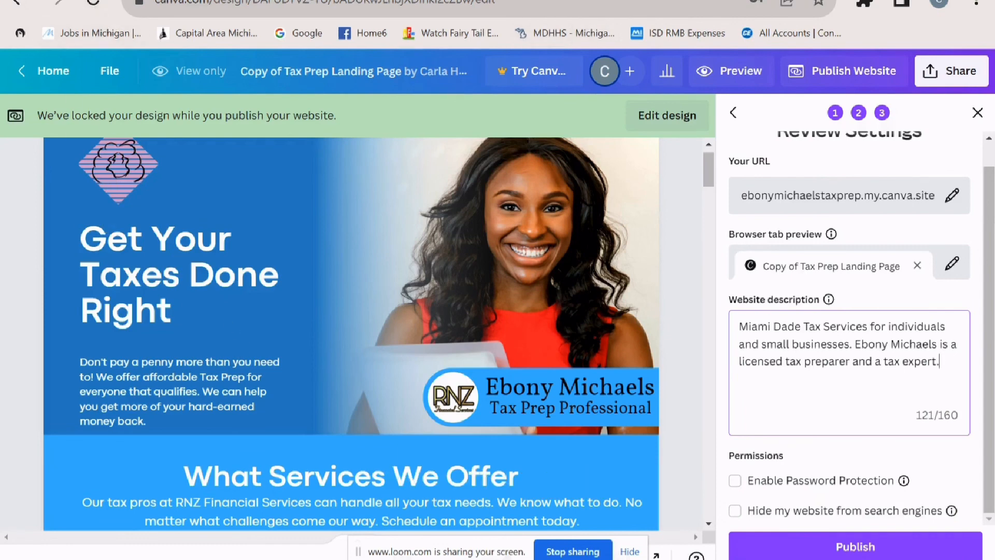
pyautogui.click(93, 1)
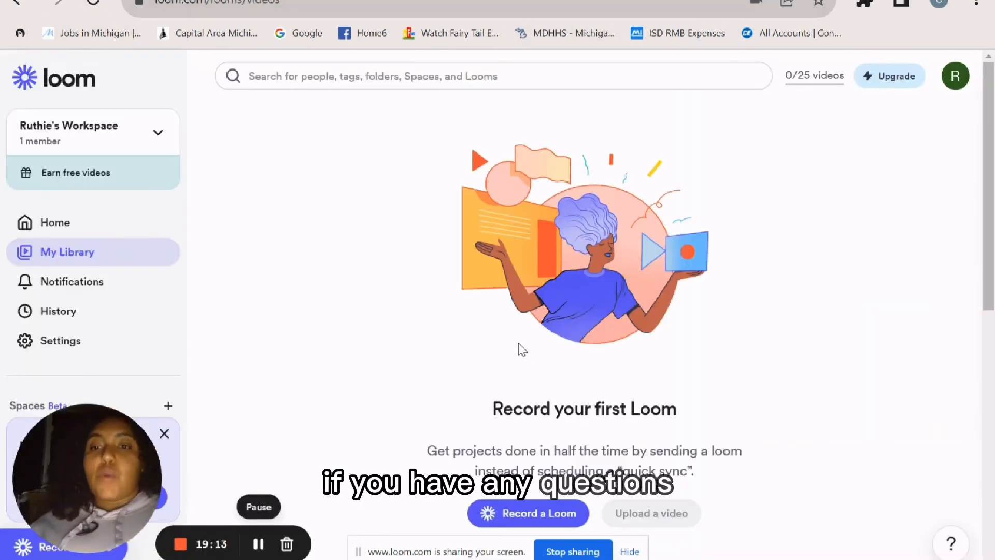